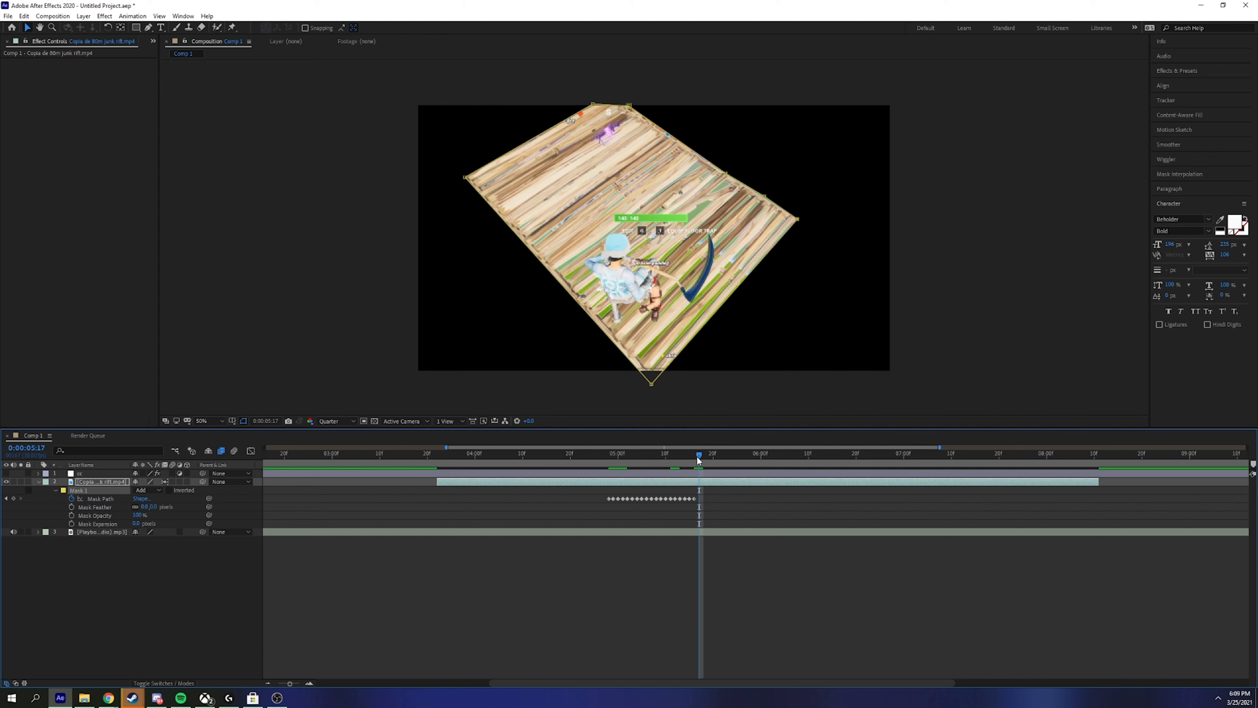
# Step: Add Mask Path keyframes on consecutive frames at 5:18, 5:19 and 5:20
pyautogui.click(101, 498)
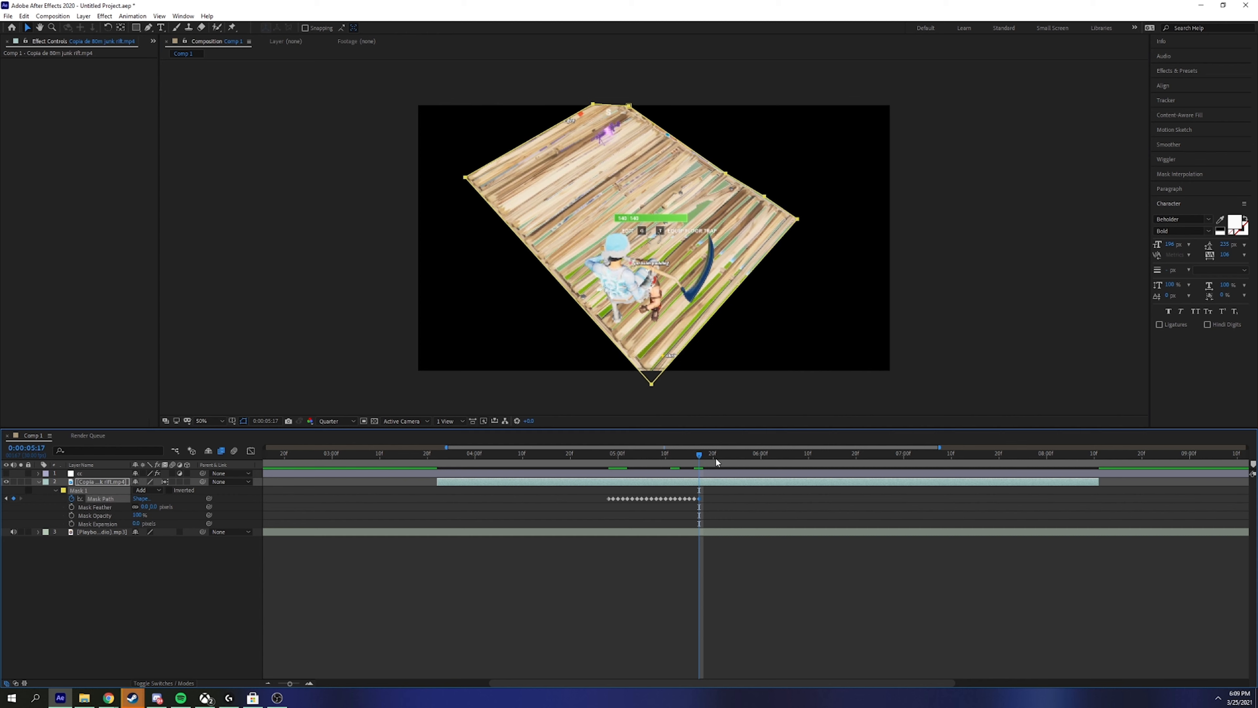
pyautogui.press('pagedown')
pyautogui.click(14, 499)
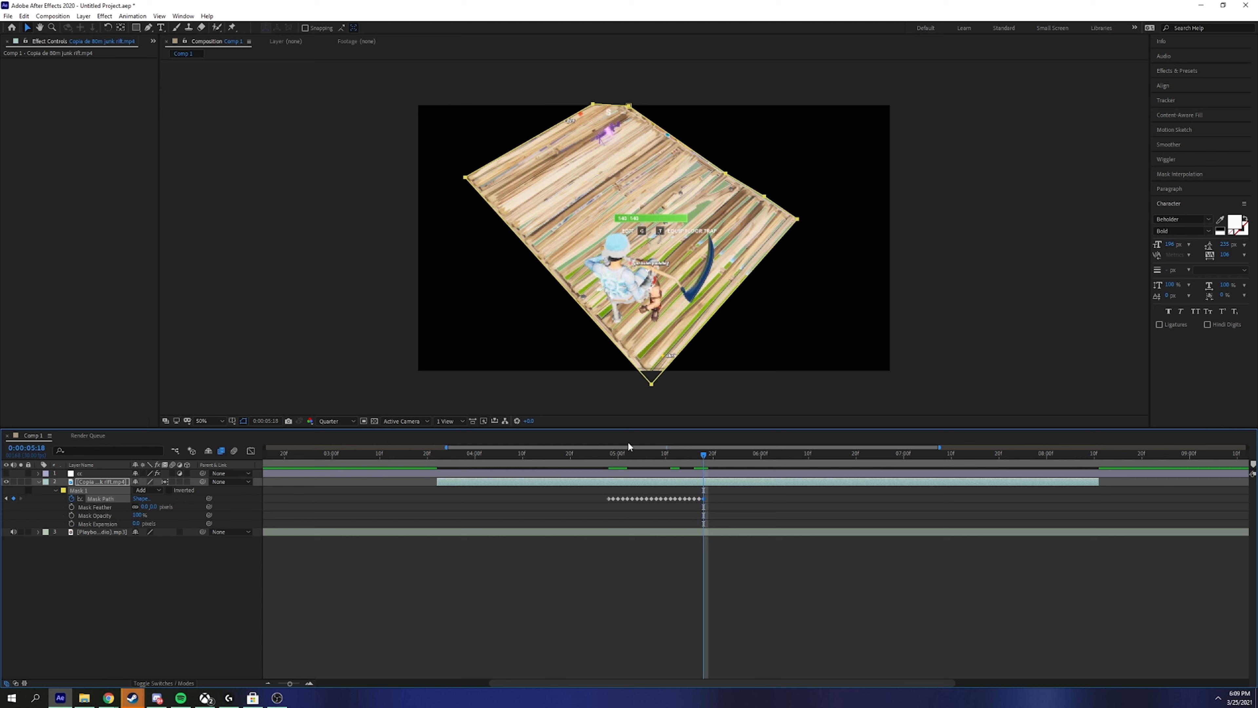
pyautogui.press('pagedown')
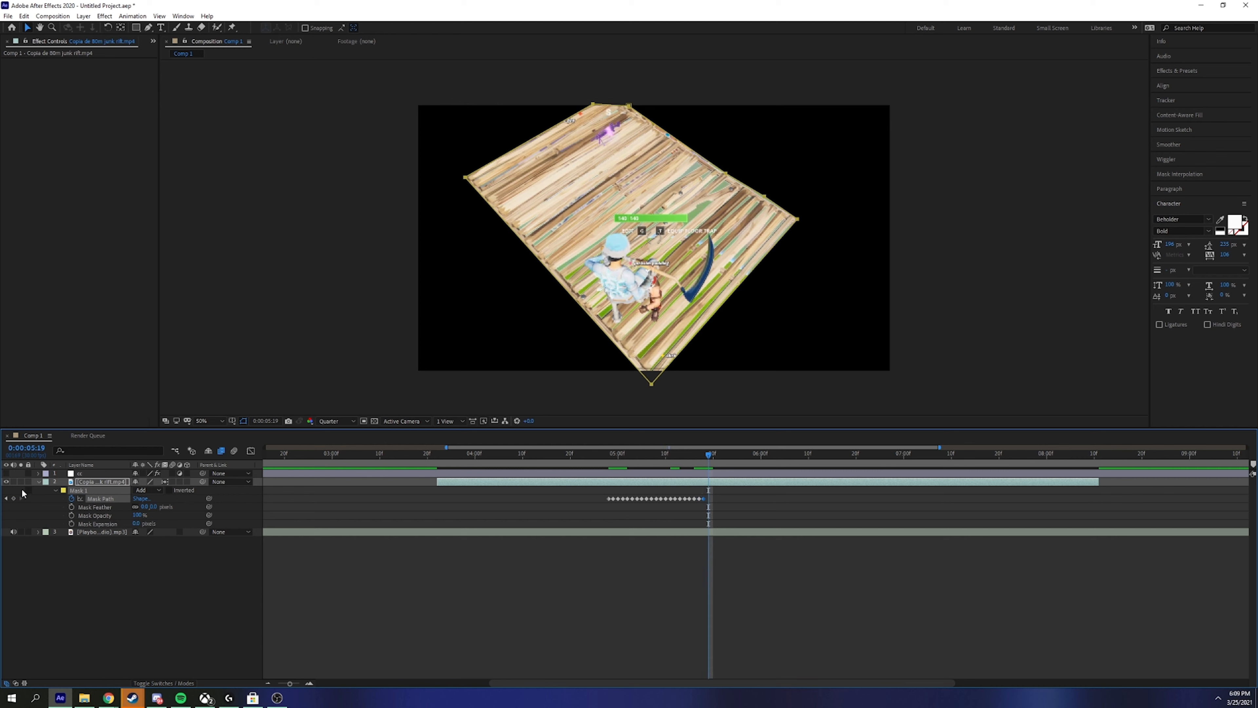
pyautogui.click(13, 499)
pyautogui.press('pagedown')
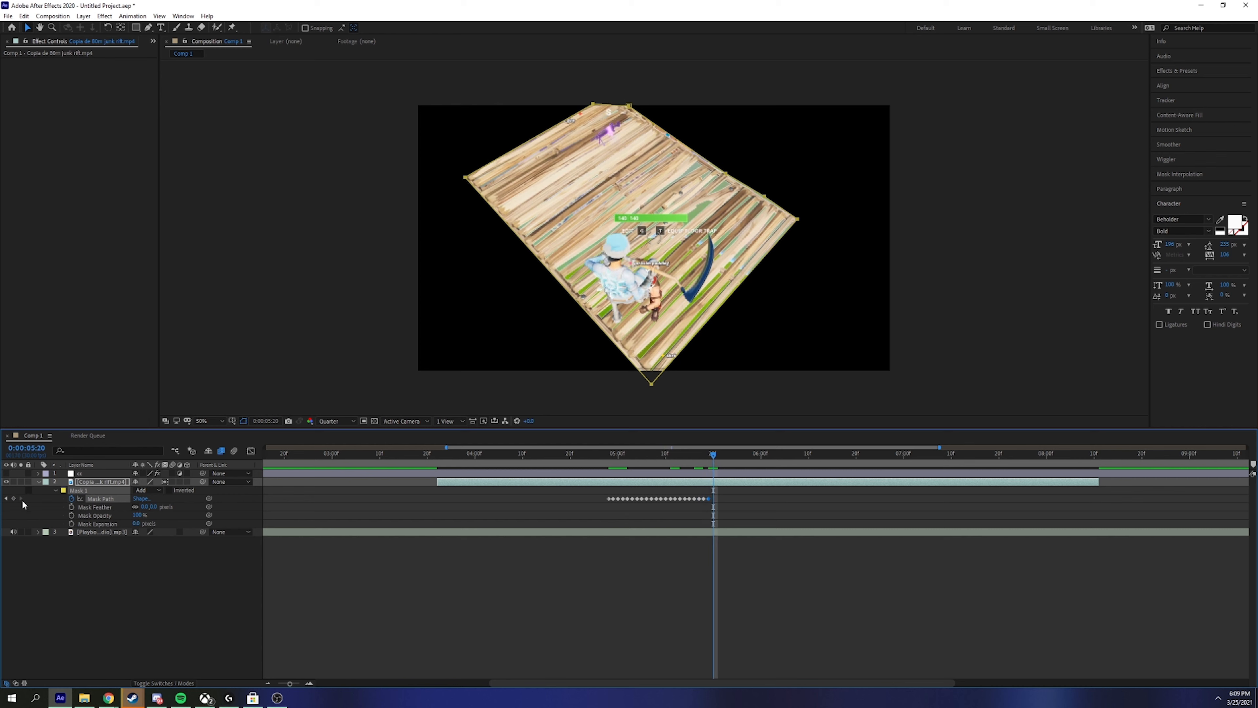
pyautogui.click(13, 499)
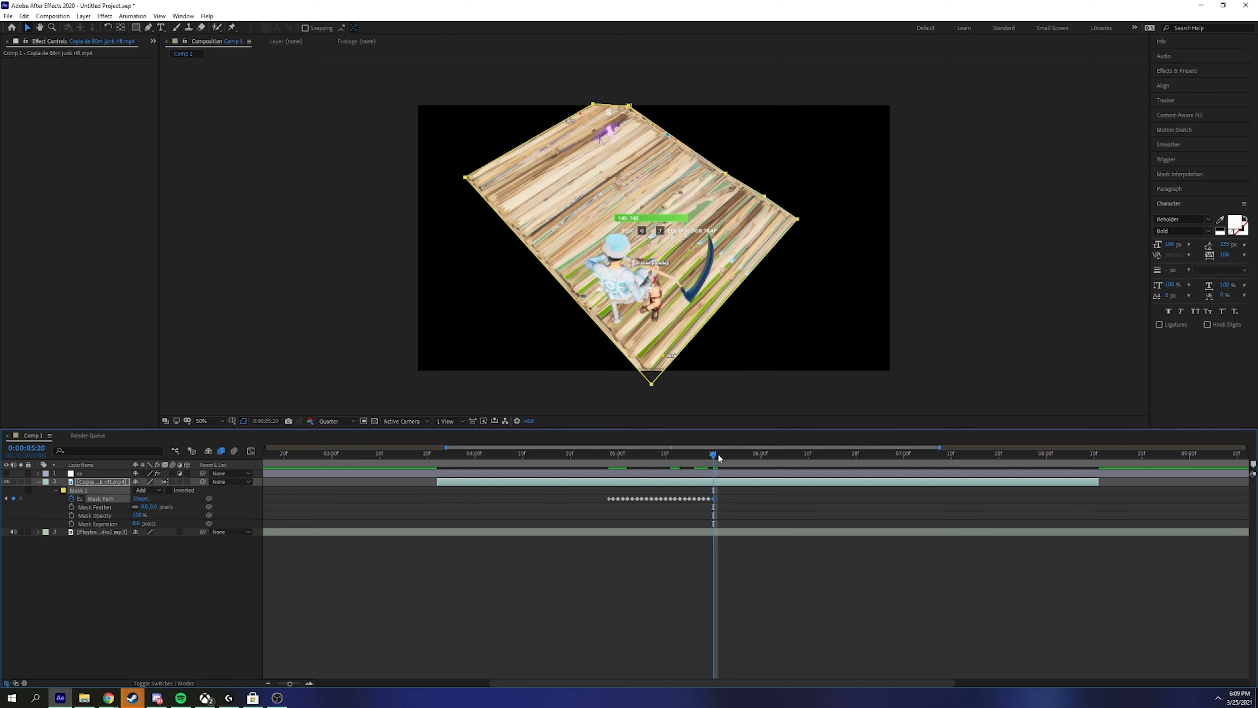
# Step: At about 5:29, drag the mask points out to the comp corners, then scrub back to 4:25
pyautogui.moveTo(718, 458); pyautogui.dragTo(757, 486)
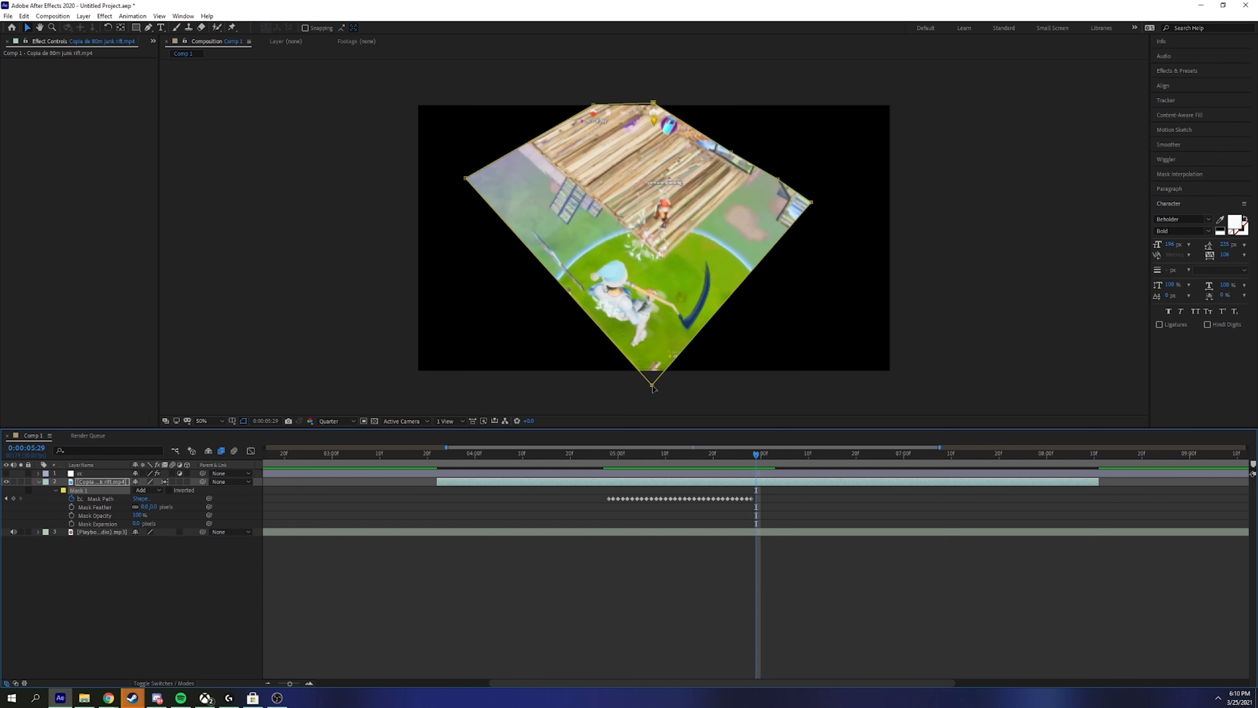
pyautogui.moveTo(653, 386); pyautogui.dragTo(412, 385)
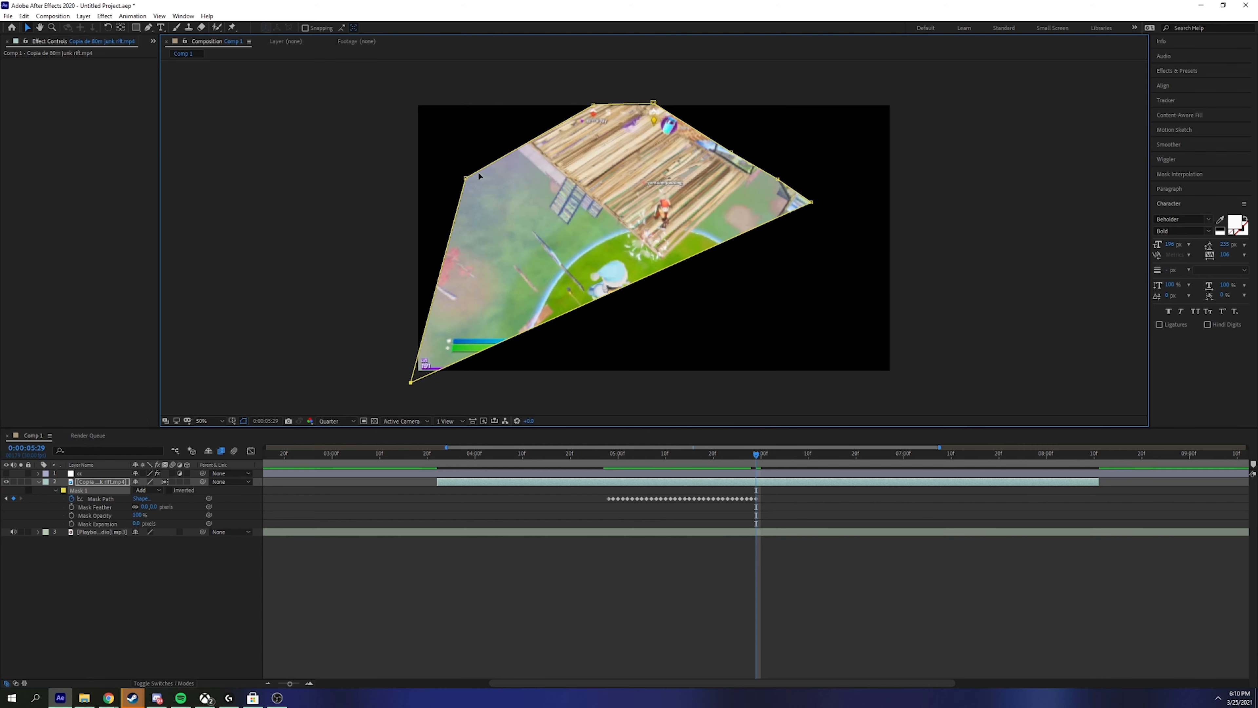
pyautogui.moveTo(465, 178); pyautogui.dragTo(408, 101)
pyautogui.moveTo(653, 104); pyautogui.dragTo(910, 100)
pyautogui.moveTo(734, 153); pyautogui.dragTo(911, 192)
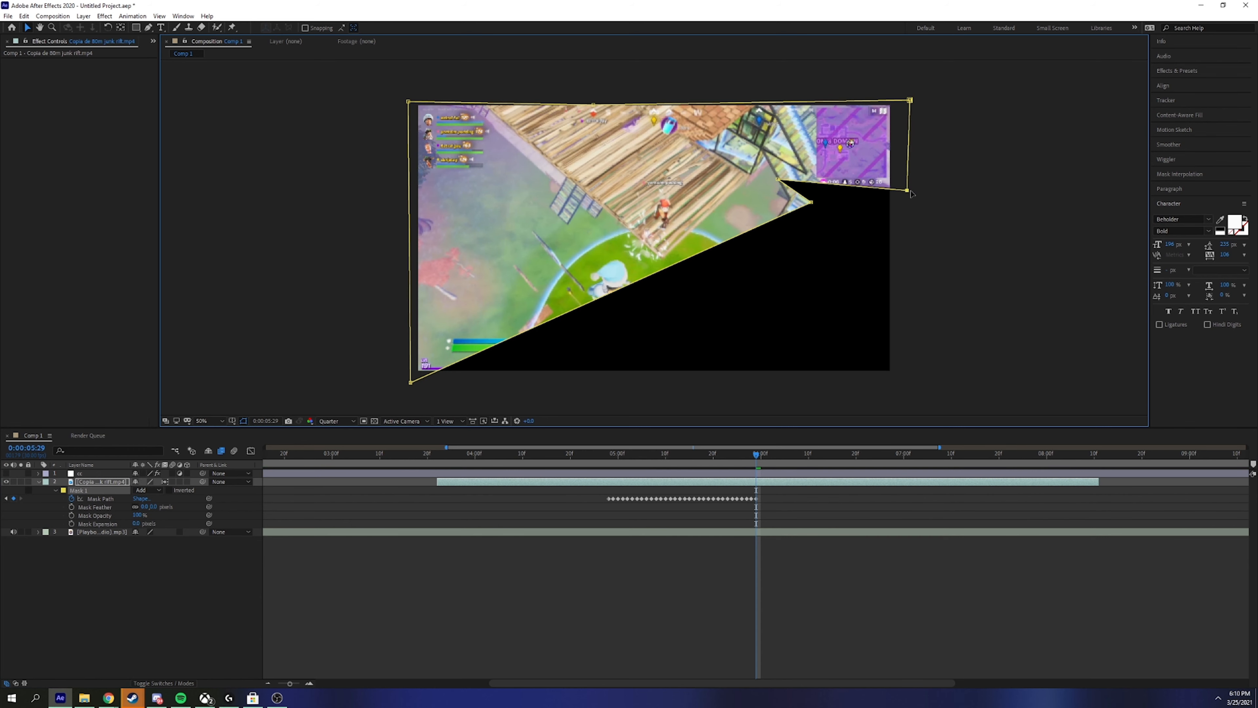
pyautogui.moveTo(778, 180); pyautogui.dragTo(891, 378)
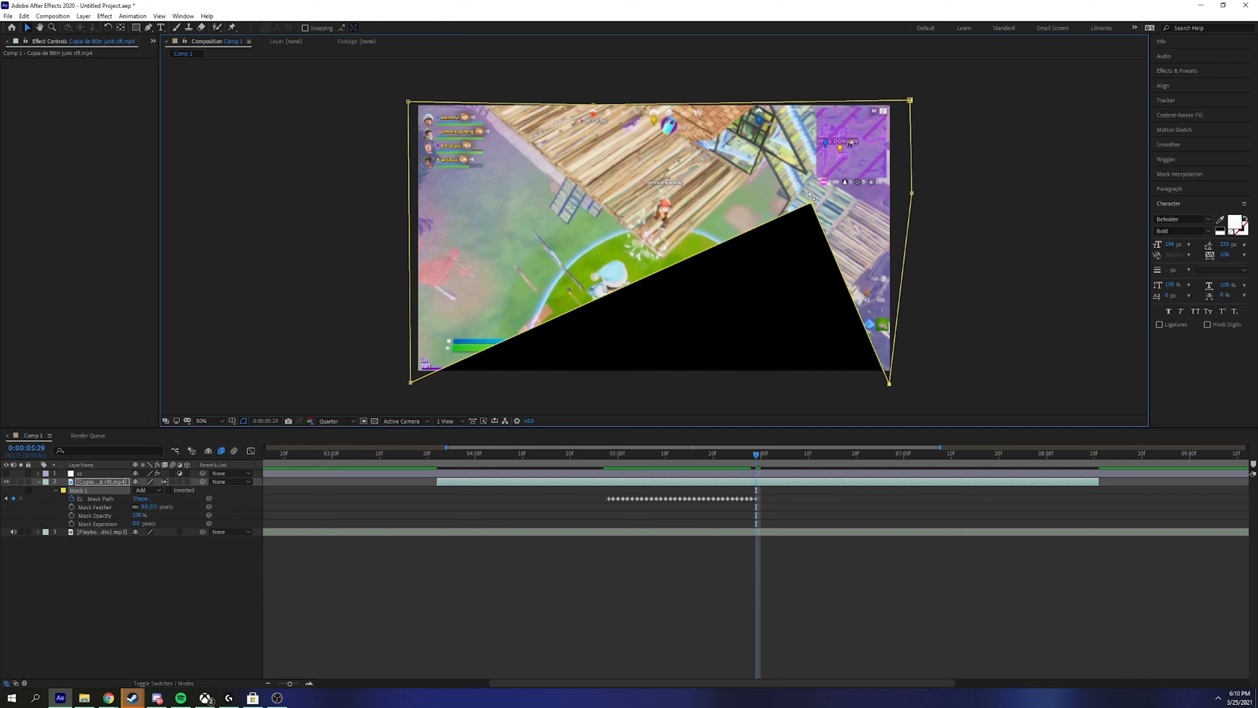
pyautogui.moveTo(811, 203); pyautogui.dragTo(719, 385)
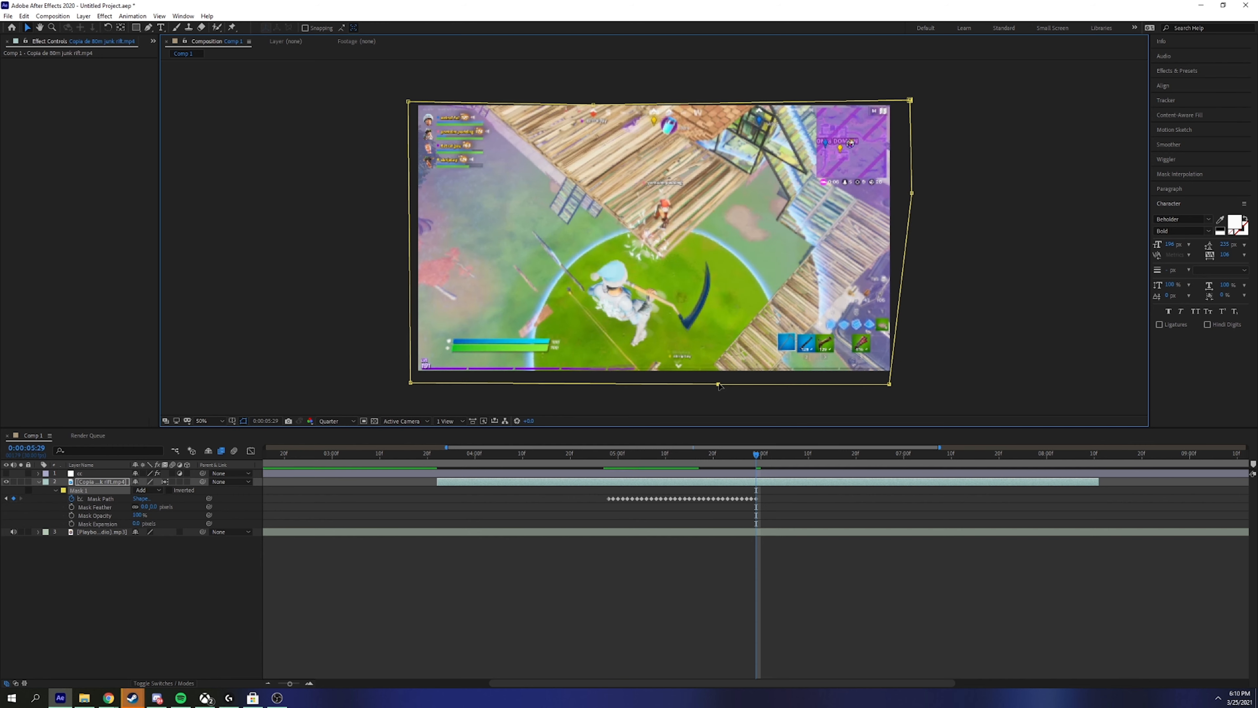
pyautogui.click(758, 459)
pyautogui.moveTo(758, 460); pyautogui.dragTo(595, 456)
# Step: Preview and scrub through the mask transition from 5:00
pyautogui.press('space')
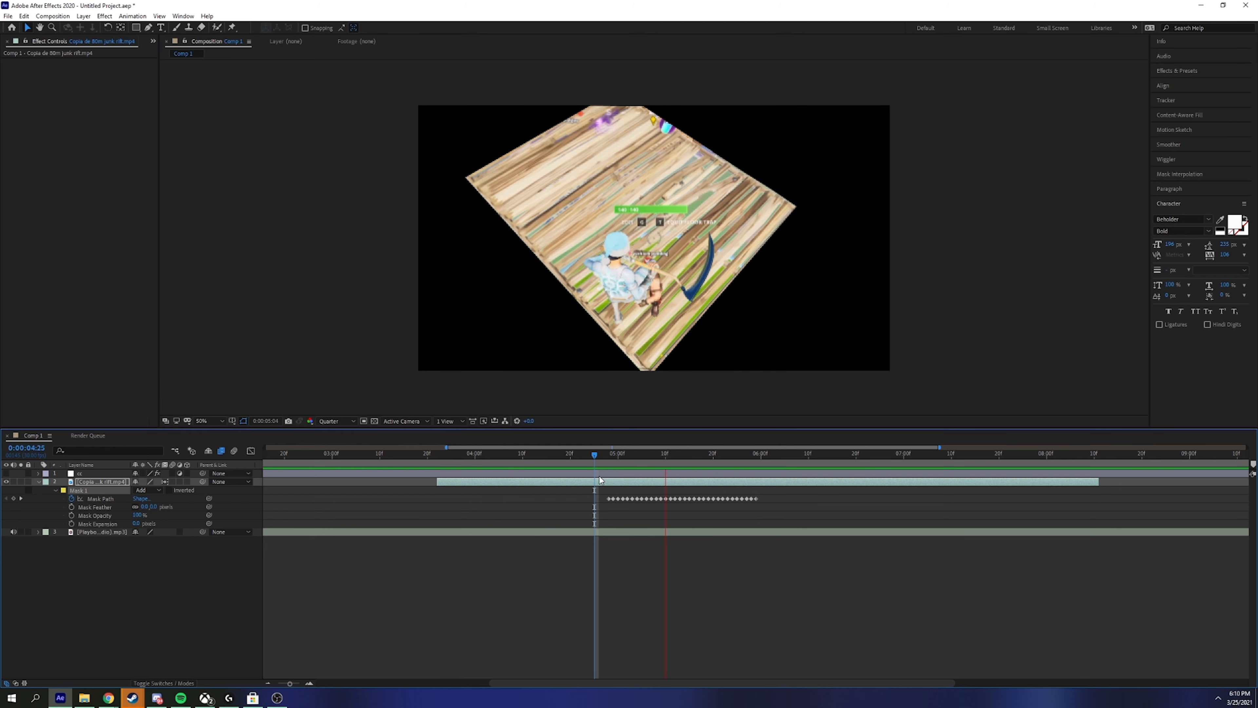
pyautogui.press('space')
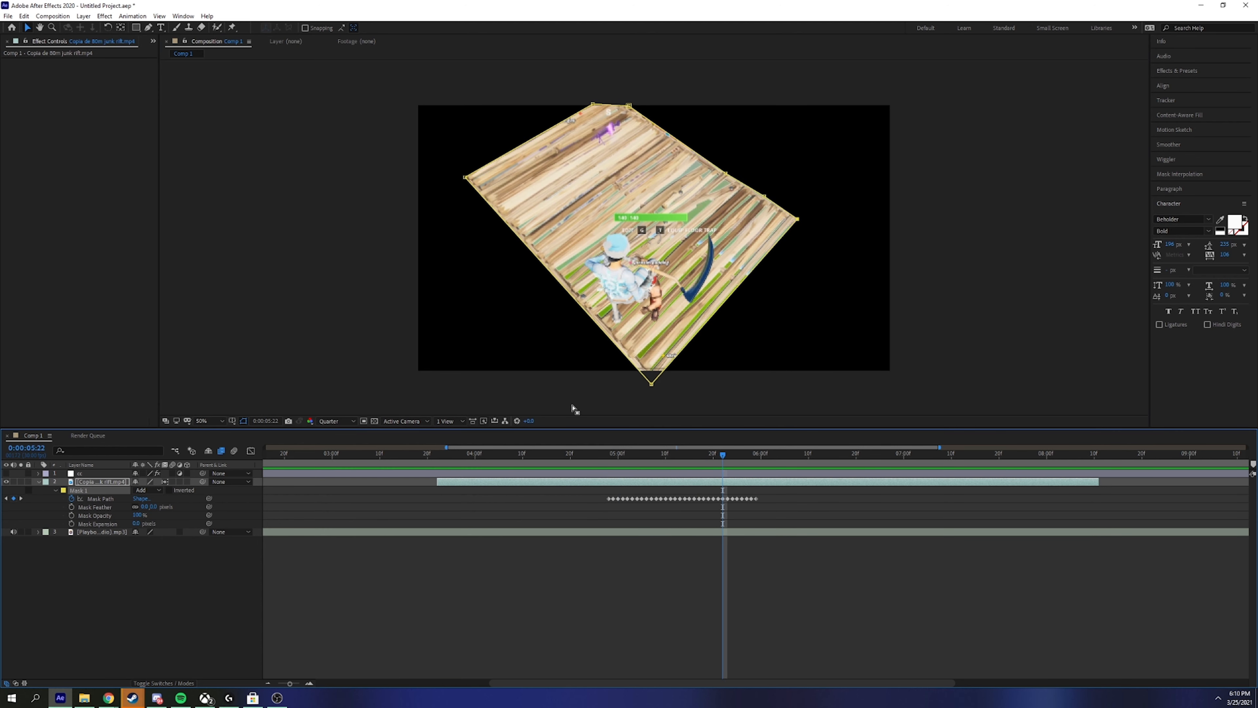
pyautogui.moveTo(721, 455); pyautogui.dragTo(618, 475)
pyautogui.press('space')
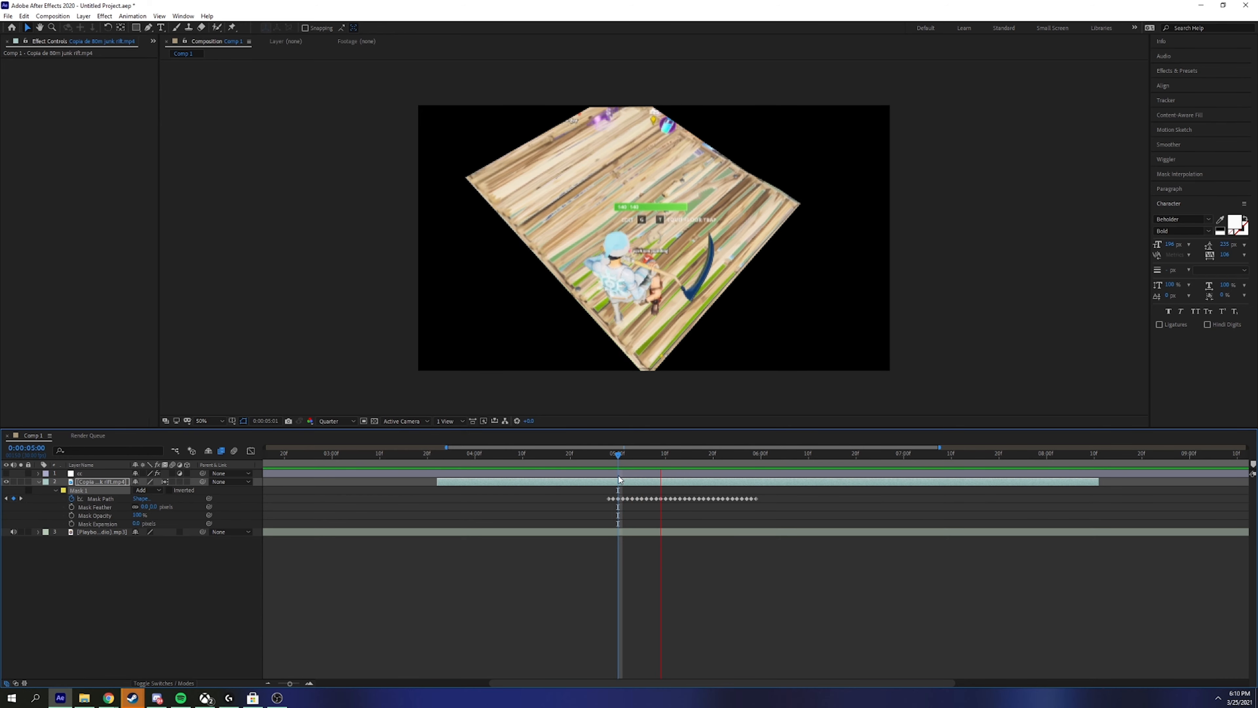
pyautogui.press('space')
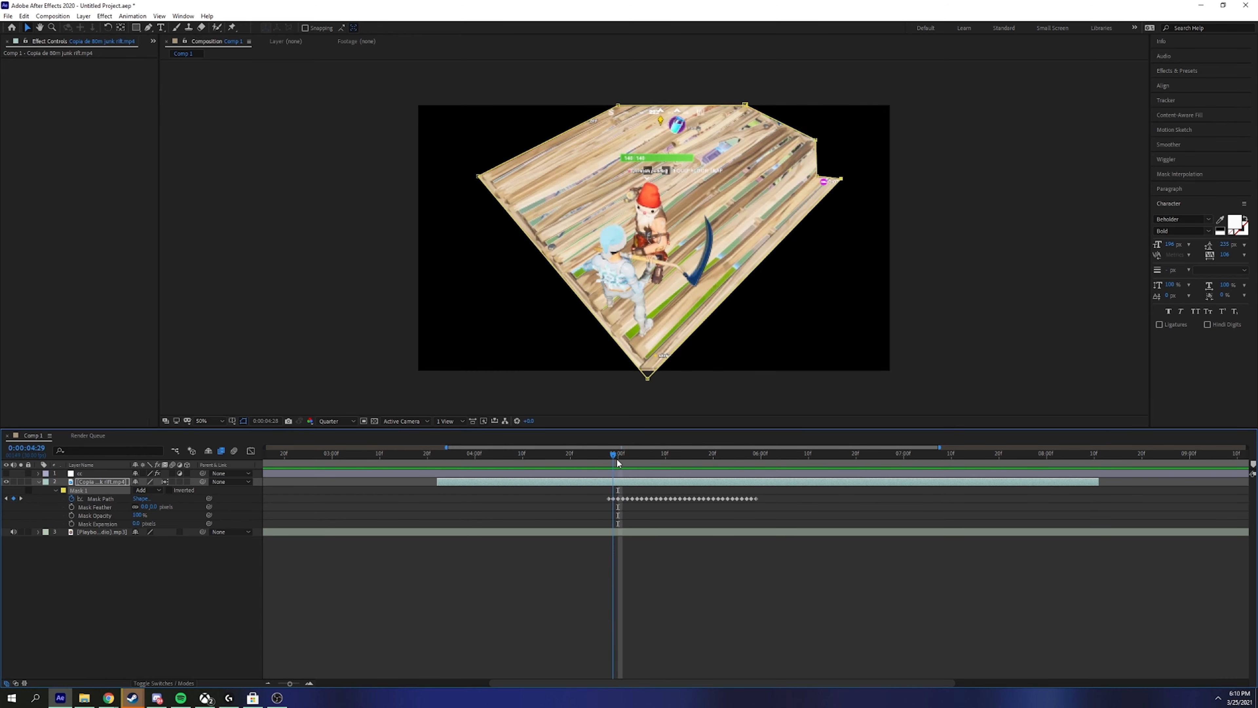
# Step: At about 4:27, drag the mask vertices out to the frame edges and corners
pyautogui.moveTo(616, 459); pyautogui.dragTo(603, 481)
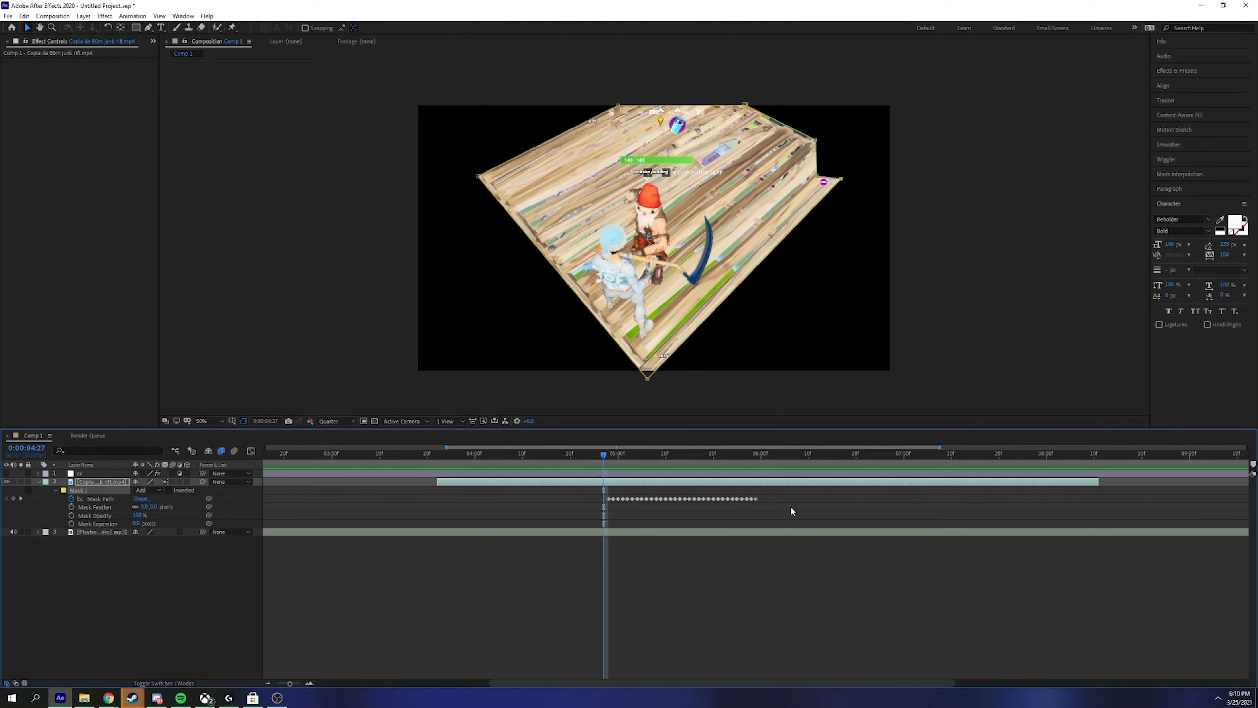
pyautogui.moveTo(647, 379); pyautogui.dragTo(405, 382)
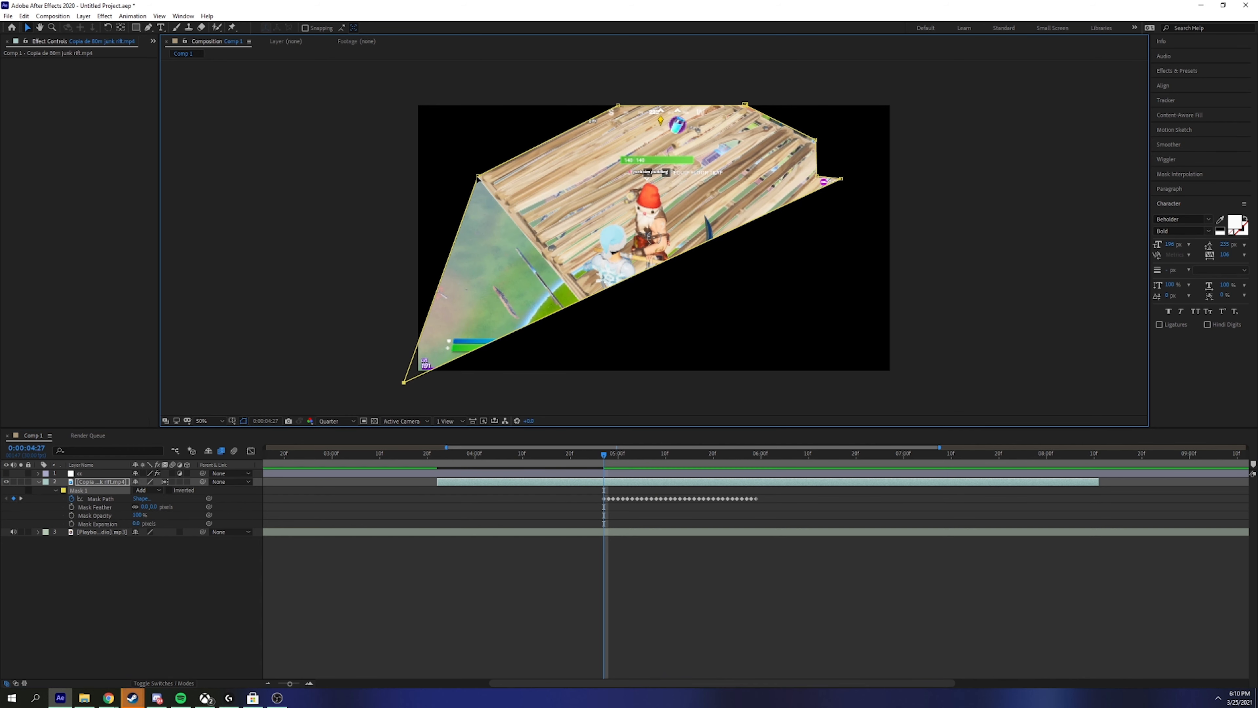
pyautogui.moveTo(479, 177); pyautogui.dragTo(411, 101)
pyautogui.moveTo(618, 105); pyautogui.dragTo(617, 100)
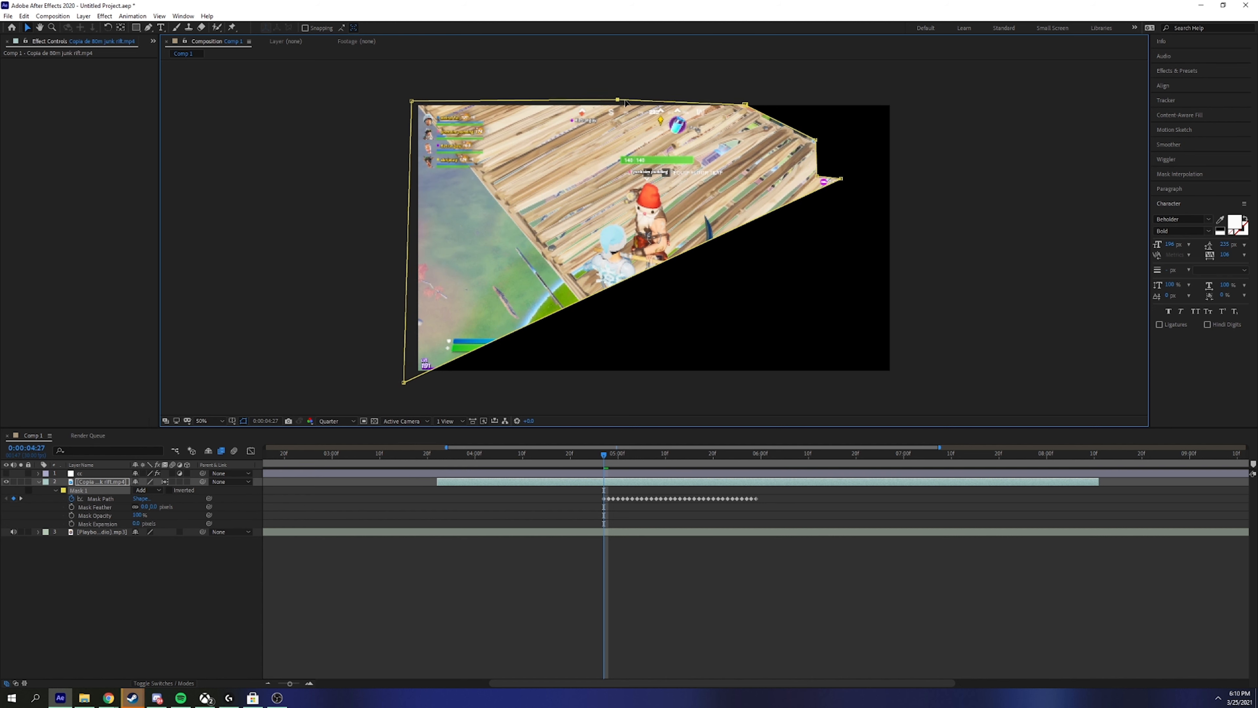
pyautogui.moveTo(745, 104); pyautogui.dragTo(749, 99)
pyautogui.moveTo(815, 140); pyautogui.dragTo(905, 103)
pyautogui.moveTo(840, 178); pyautogui.dragTo(919, 241)
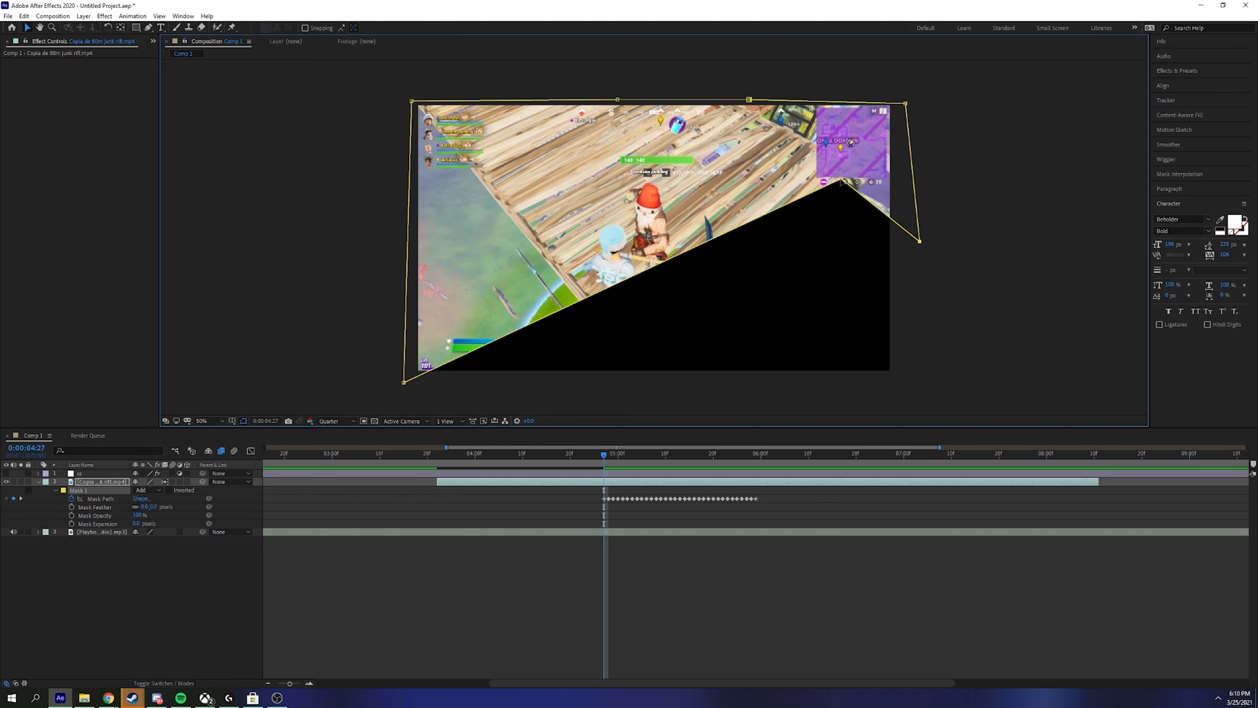
pyautogui.moveTo(823, 180); pyautogui.dragTo(898, 378)
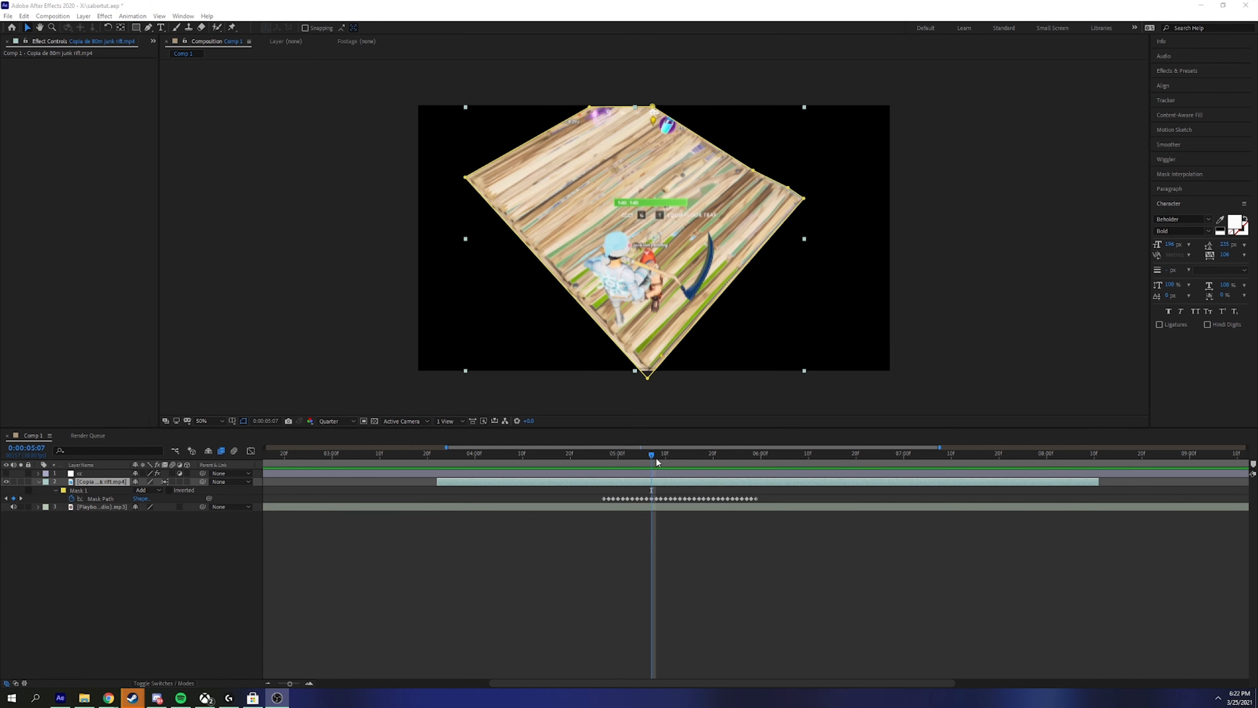
pyautogui.moveTo(657, 462); pyautogui.dragTo(599, 468)
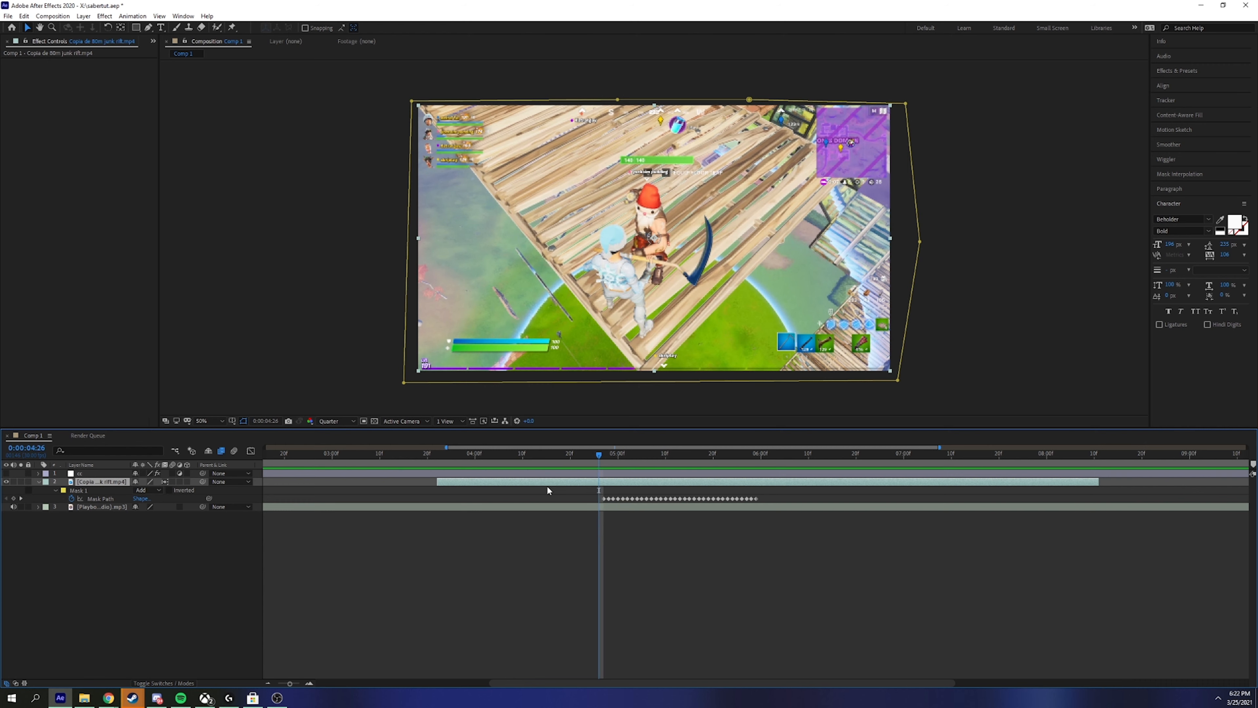
# Step: At 5:13, duplicate the gameplay layer and delete Mask 1 from the lower copy
pyautogui.moveTo(599, 454); pyautogui.dragTo(681, 458)
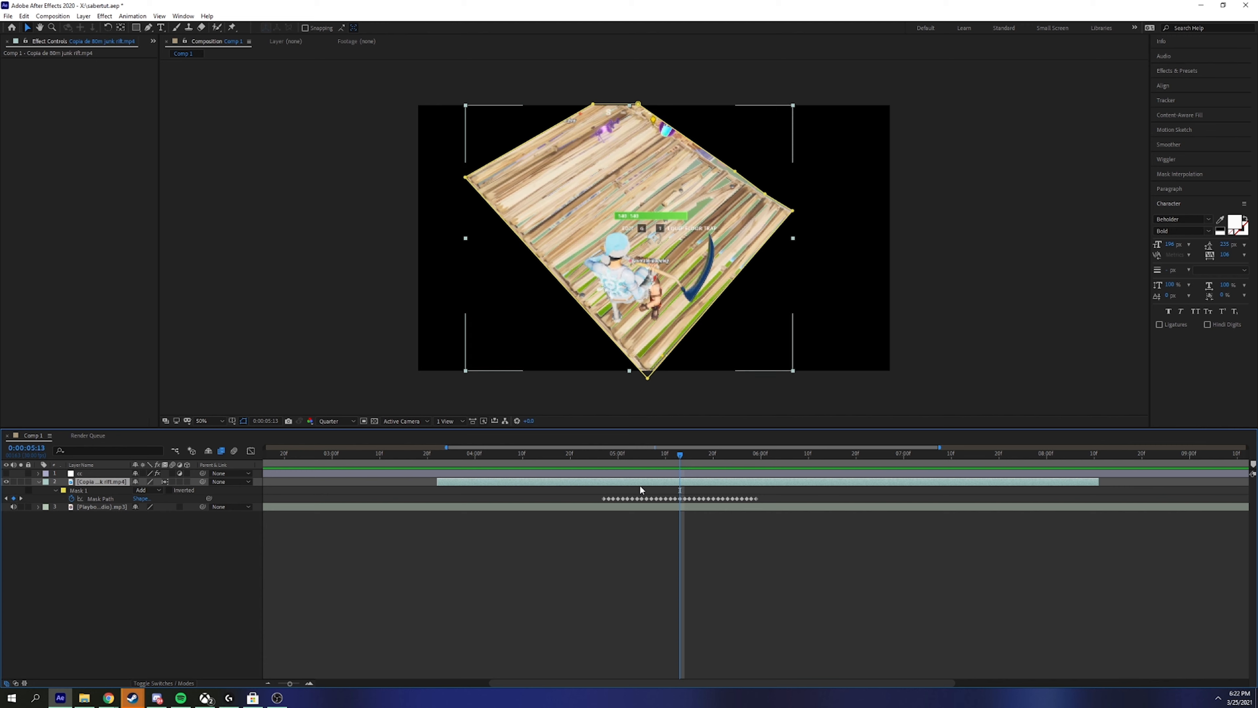
pyautogui.hotkey('ctrl', 'd')
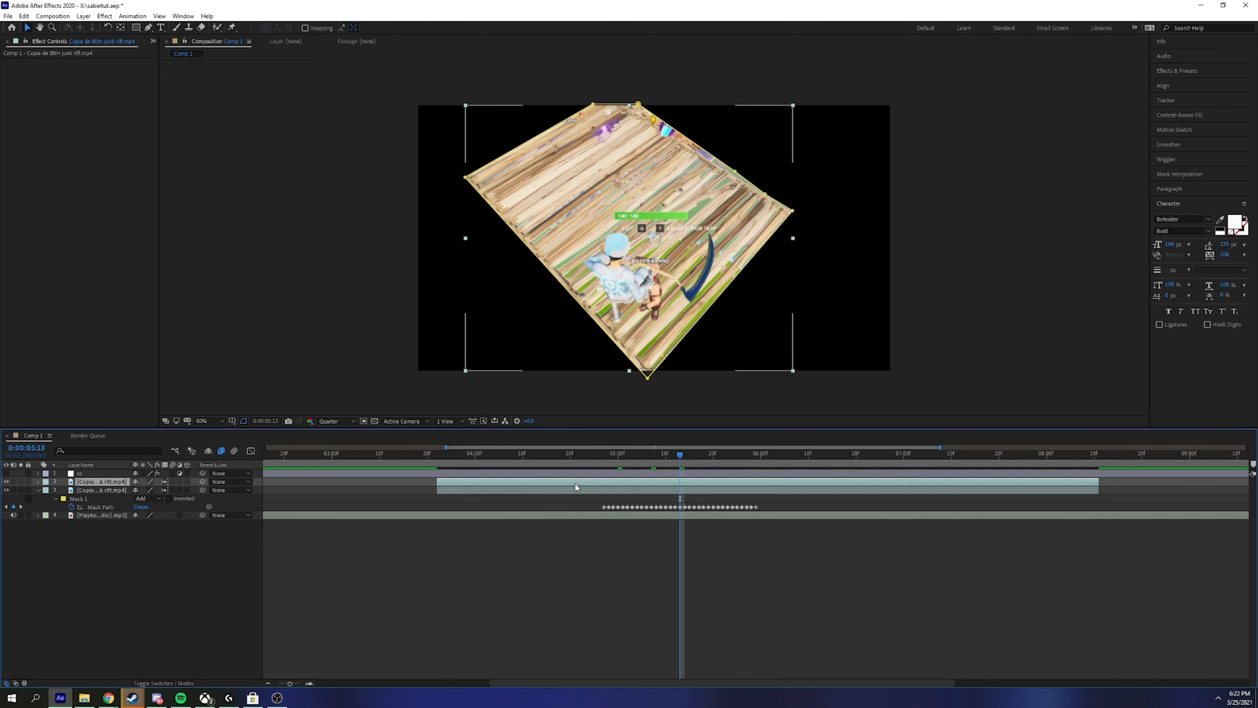
pyautogui.click(564, 484)
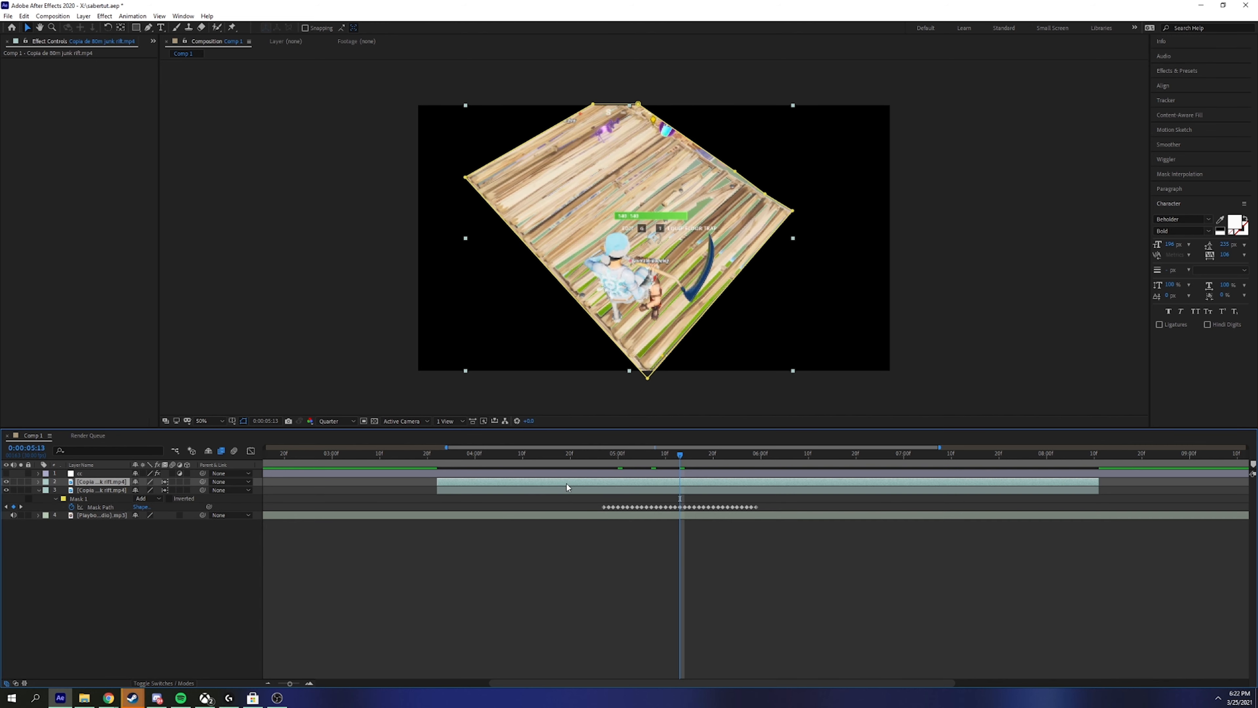
pyautogui.press('m')
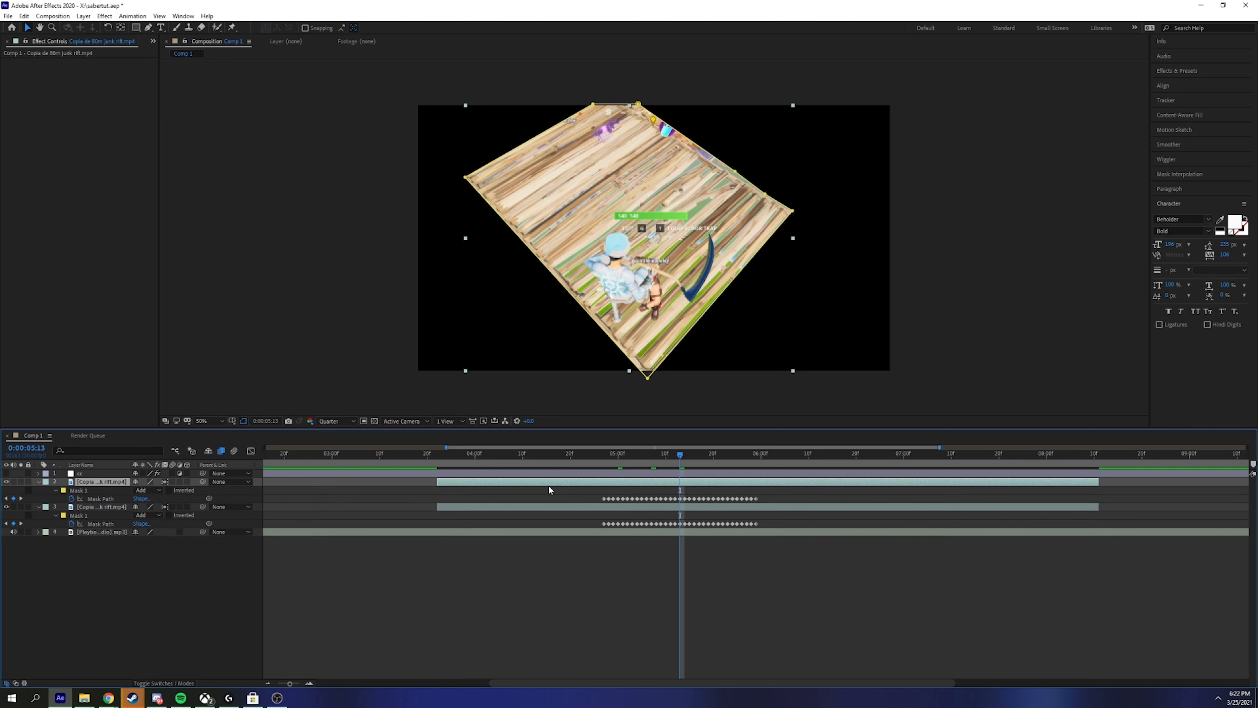
pyautogui.click(85, 515)
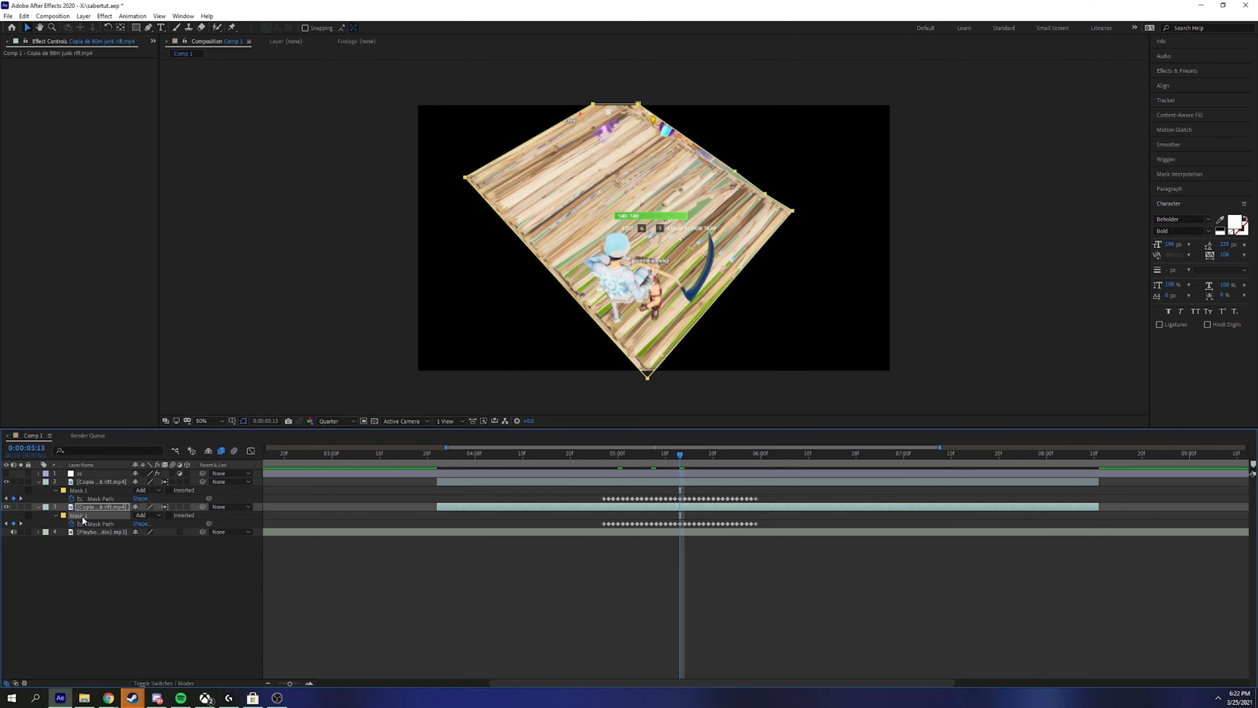
pyautogui.press('Delete')
# Step: Return to 4:28 and reselect the upper masked gameplay layer
pyautogui.moveTo(743, 452); pyautogui.dragTo(608, 466)
pyautogui.hotkey('ctrl', 'Up')
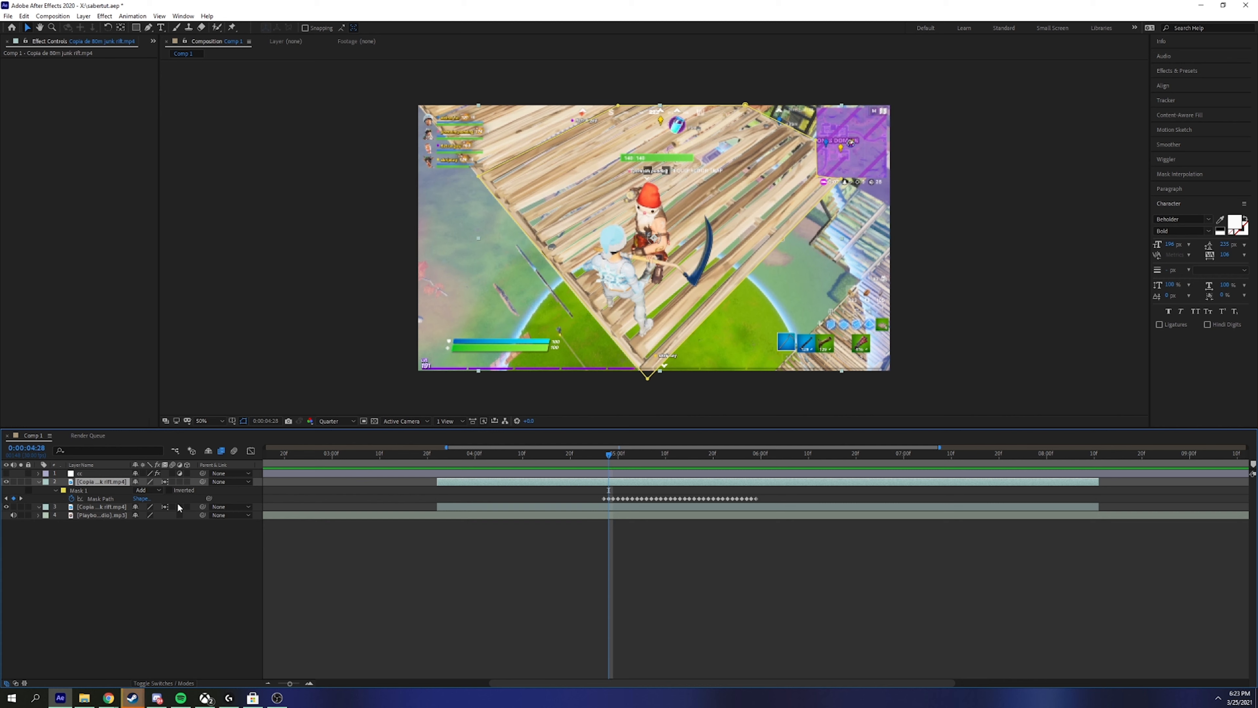
pyautogui.hotkey('ctrl', 'Down')
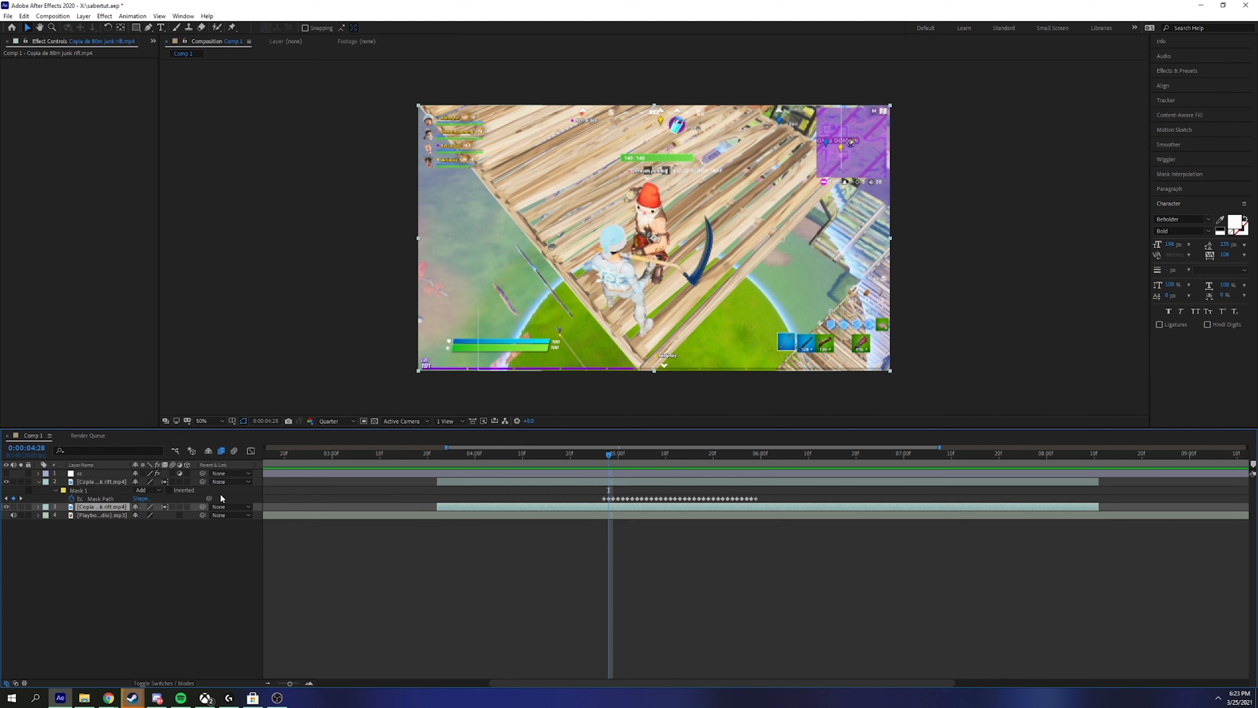
pyautogui.click(493, 481)
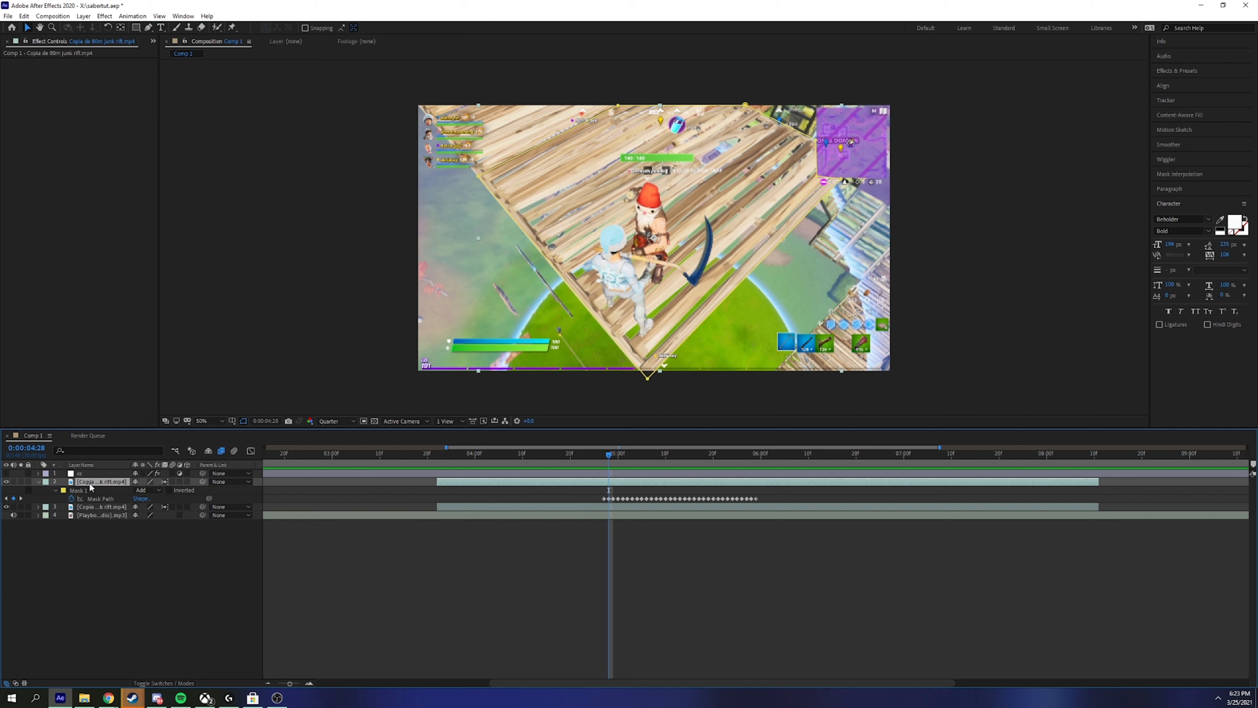
# Step: Apply the Saber effect to the masked gameplay layer via quick search
pyautogui.hotkey('ctrl', 'space')
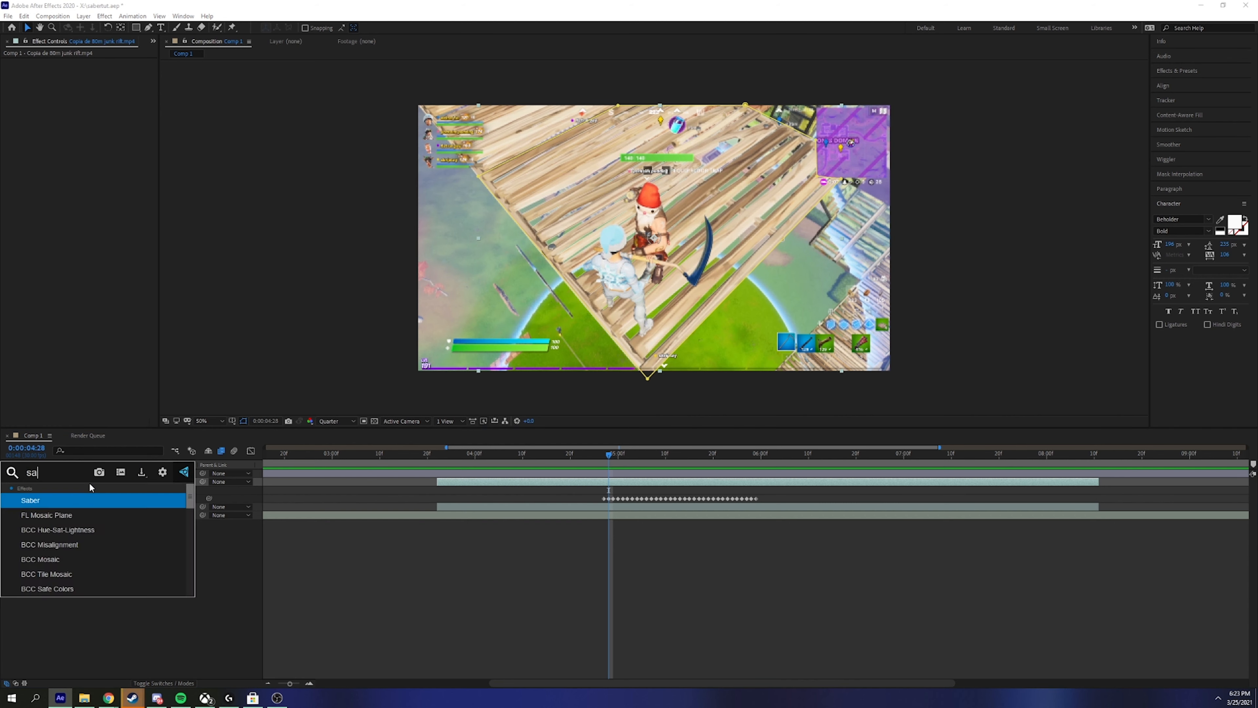
pyautogui.write('saber')
pyautogui.press('Return')
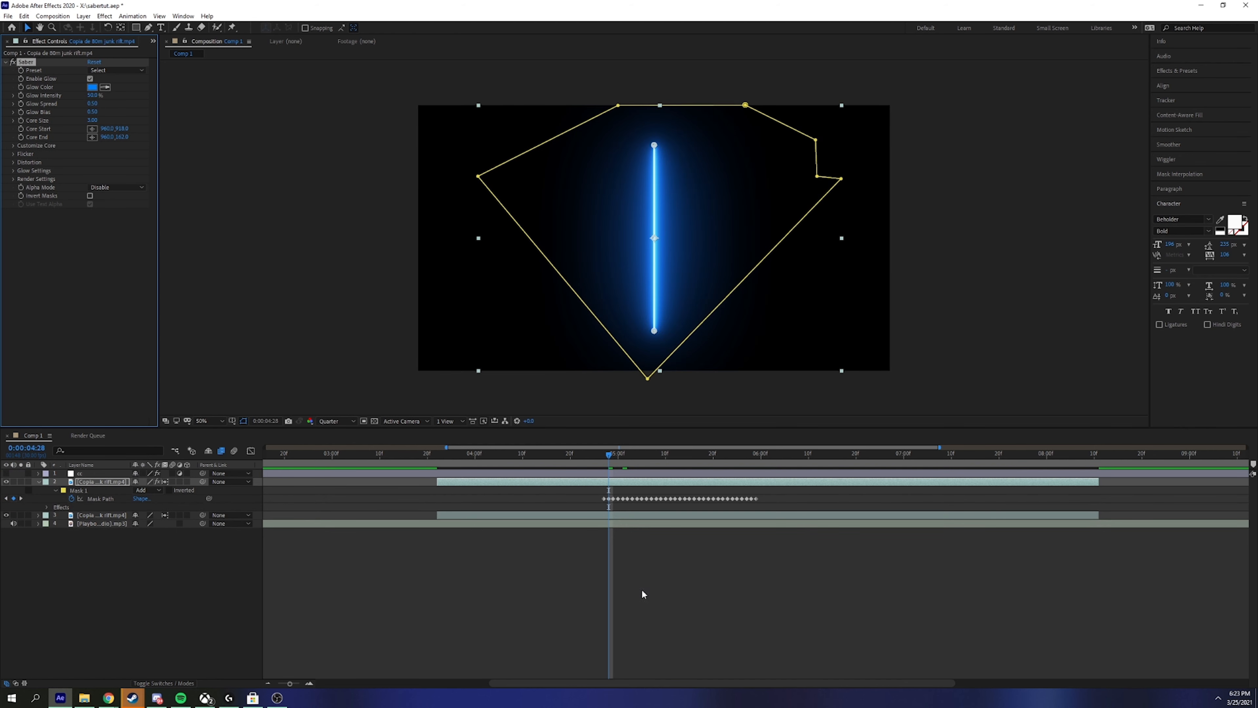
pyautogui.click(609, 558)
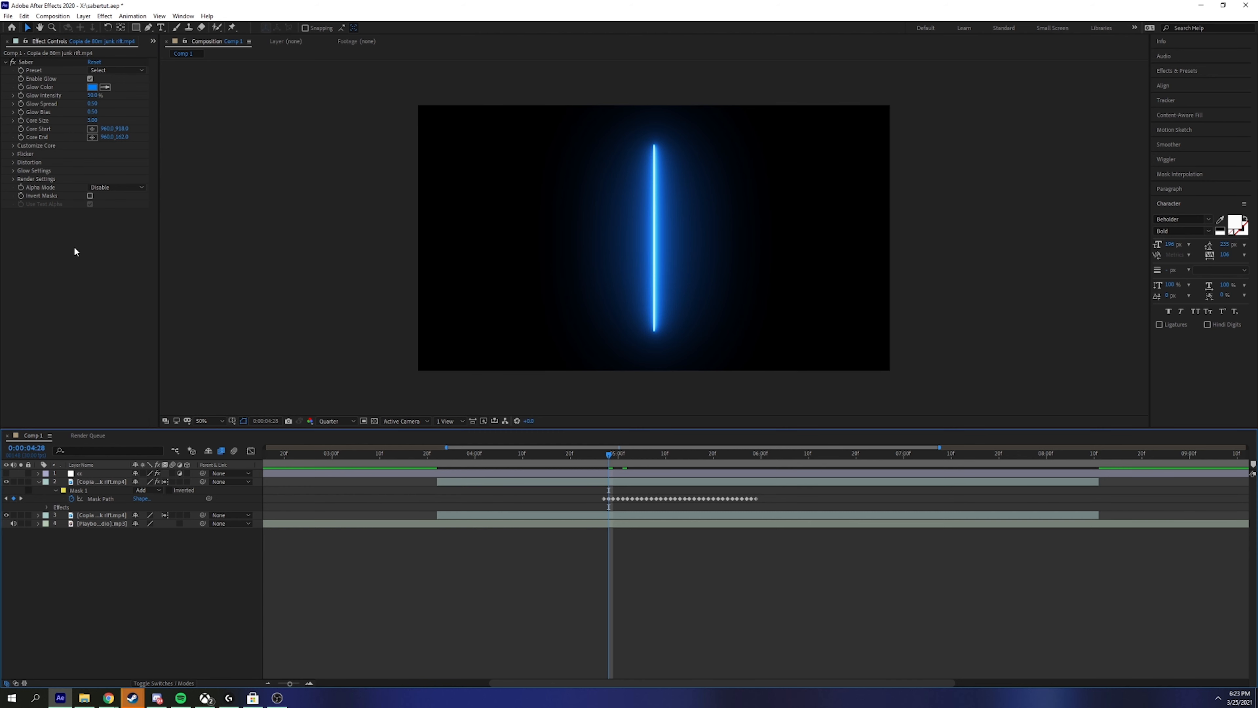
# Step: Set Saber's Render Settings Composite Settings to Transparent
pyautogui.click(13, 179)
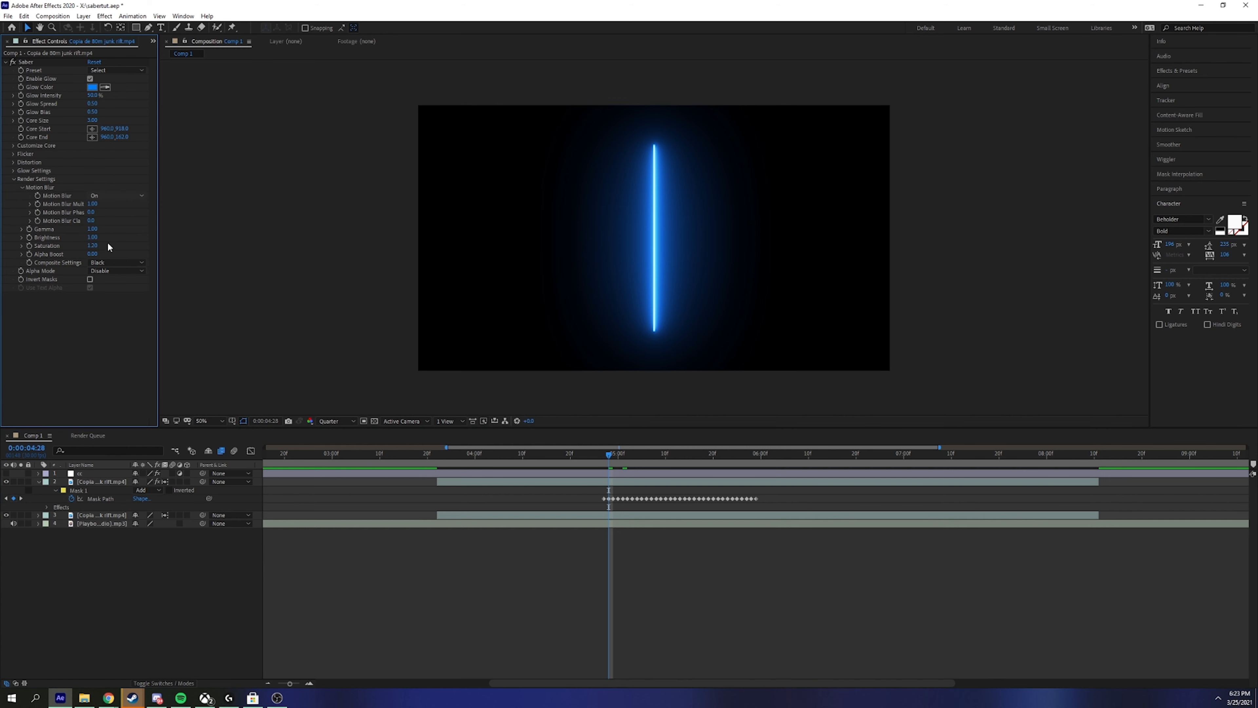
pyautogui.click(109, 262)
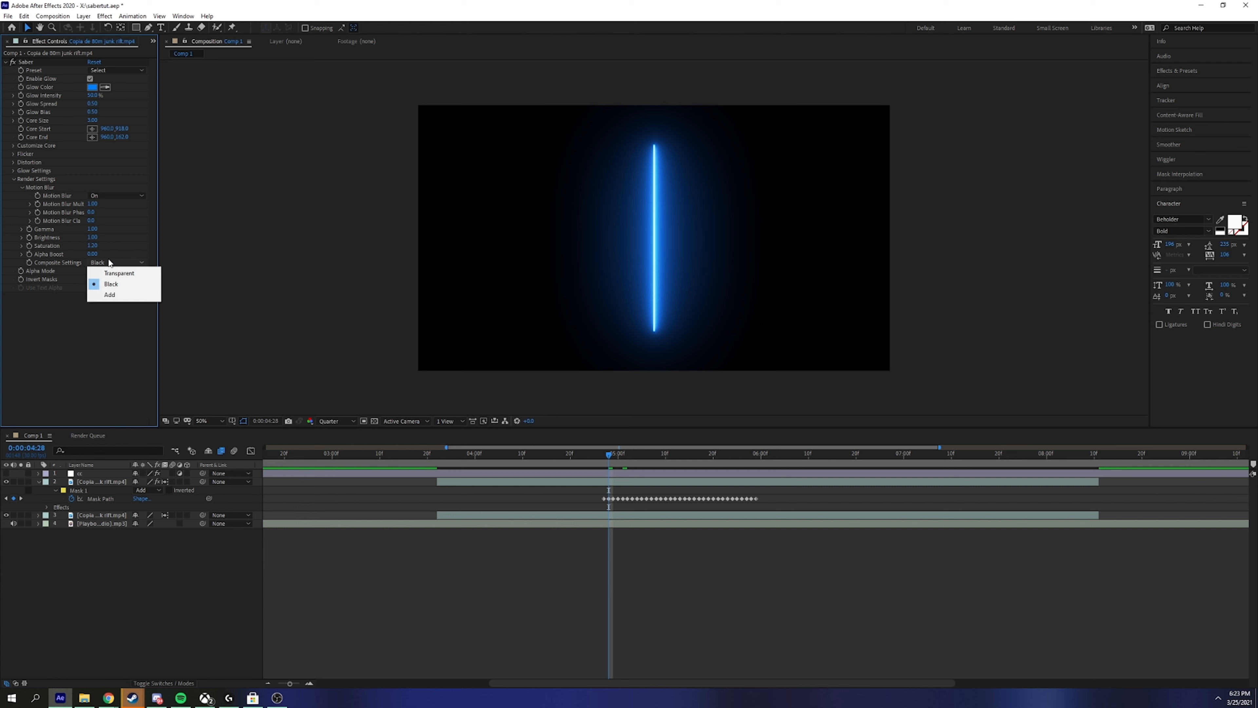
pyautogui.click(116, 273)
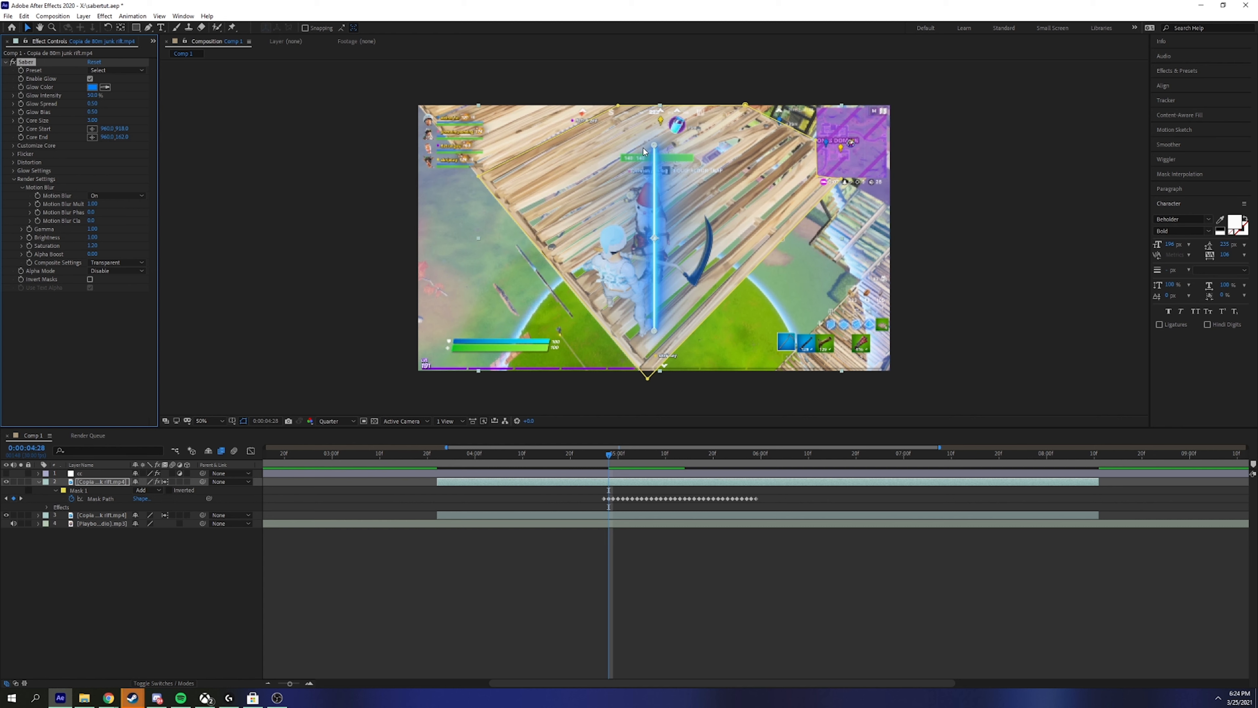
# Step: Under Customize Core, set Saber's Core Type to Layer Masks and check the glow
pyautogui.click(14, 180)
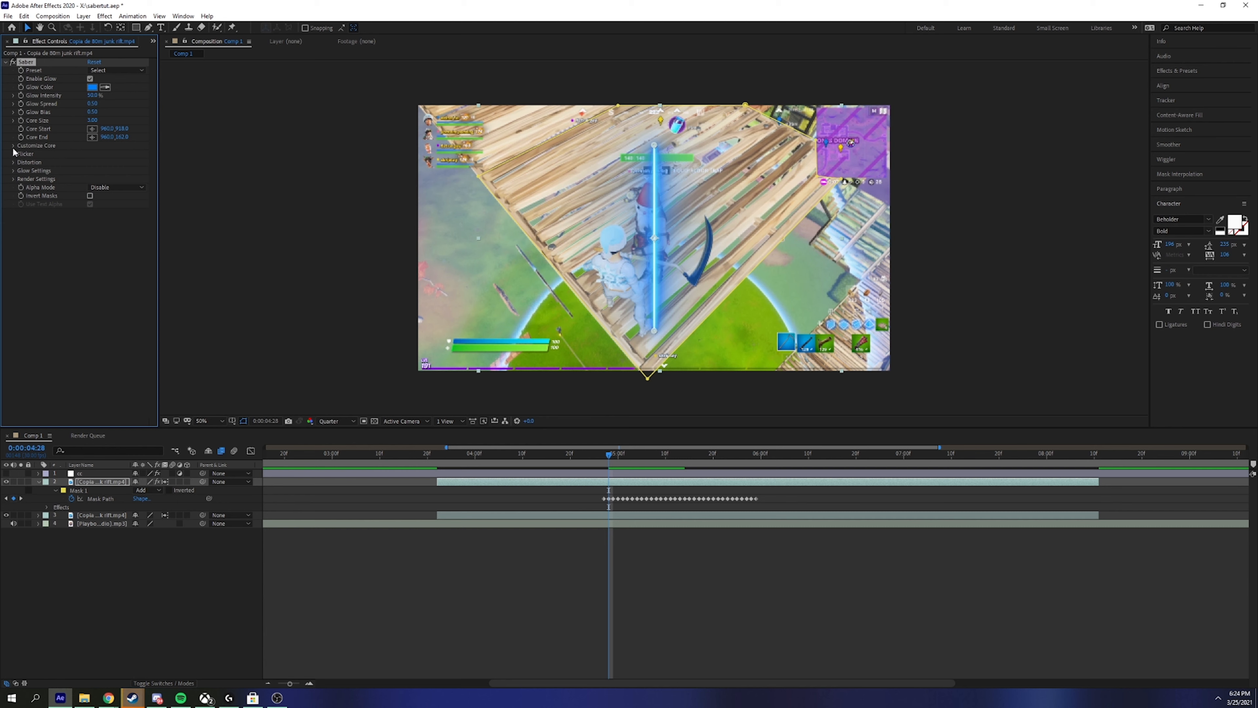
pyautogui.click(13, 146)
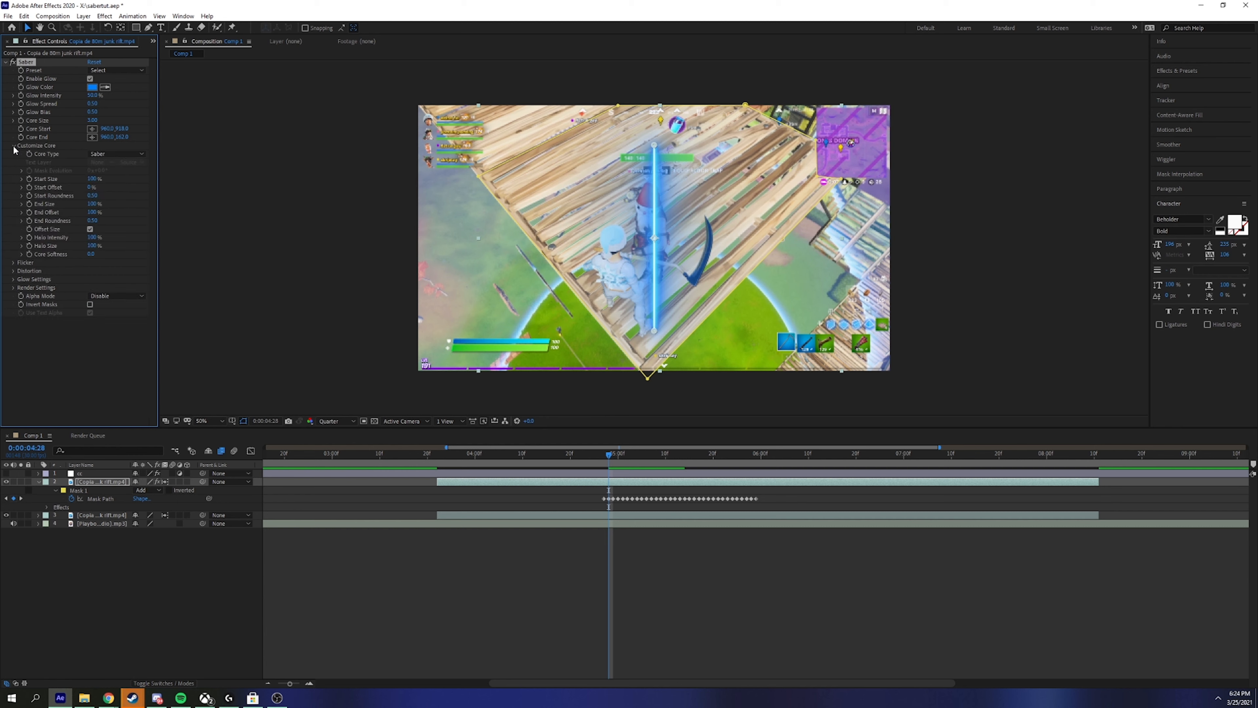
pyautogui.click(110, 154)
pyautogui.click(144, 174)
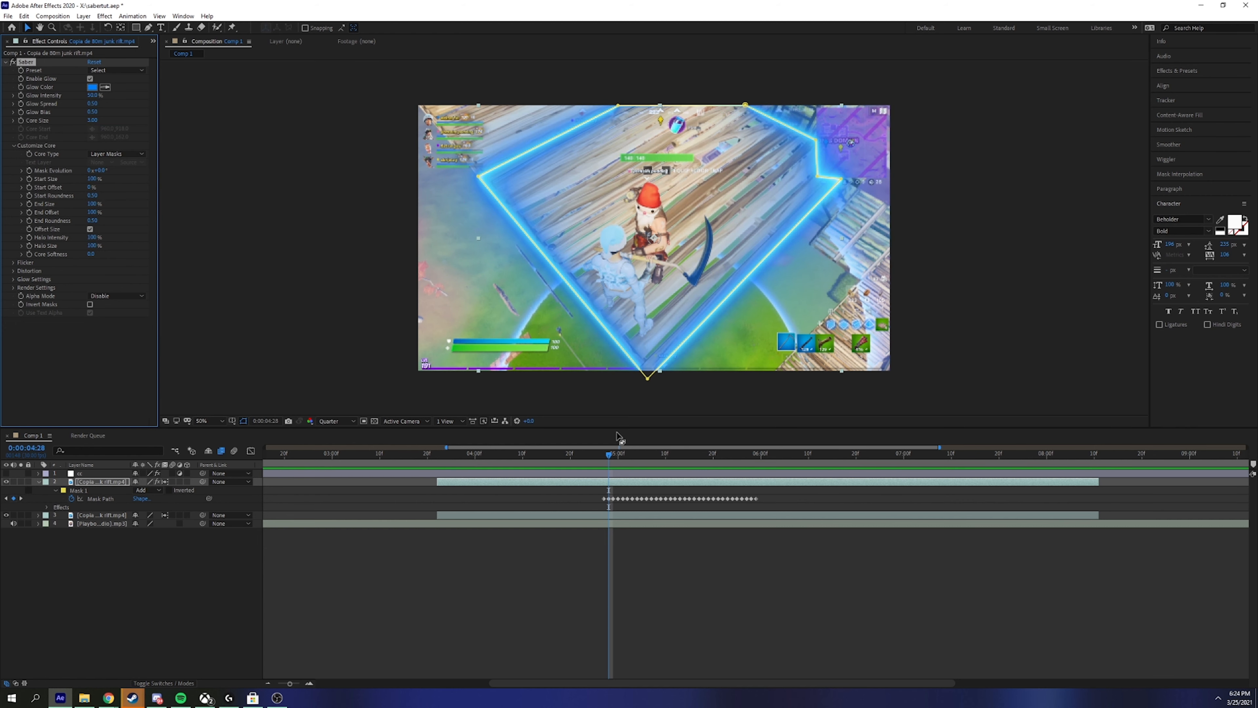
pyautogui.moveTo(609, 457); pyautogui.dragTo(660, 464)
pyautogui.press('space')
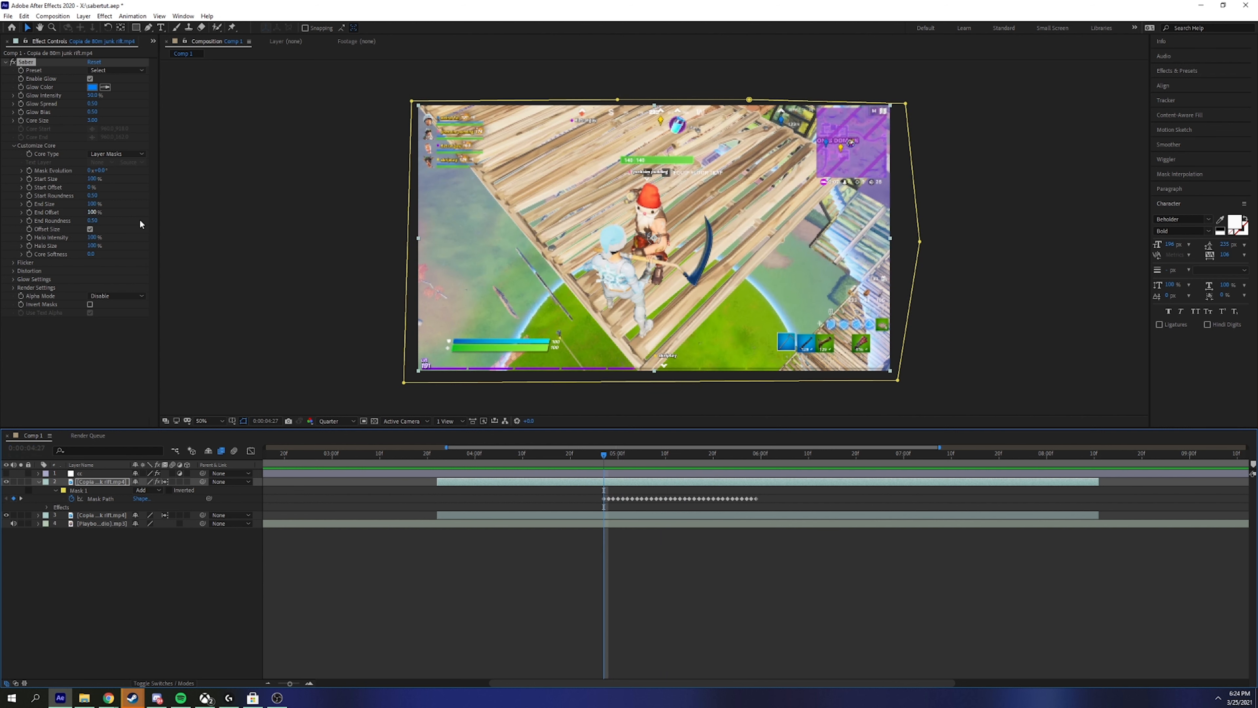
# Step: Enable the Mask Evolution stopwatch and move to the last Mask Path keyframe
pyautogui.click(30, 170)
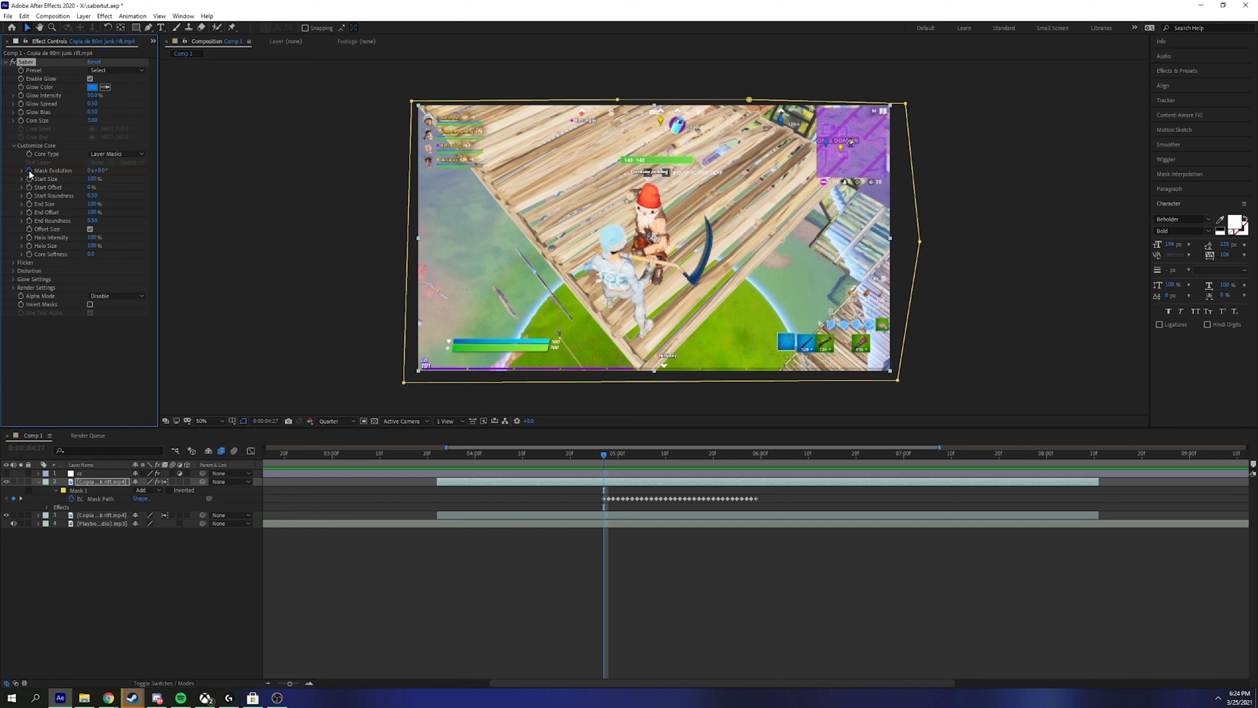
pyautogui.moveTo(605, 456); pyautogui.dragTo(757, 456)
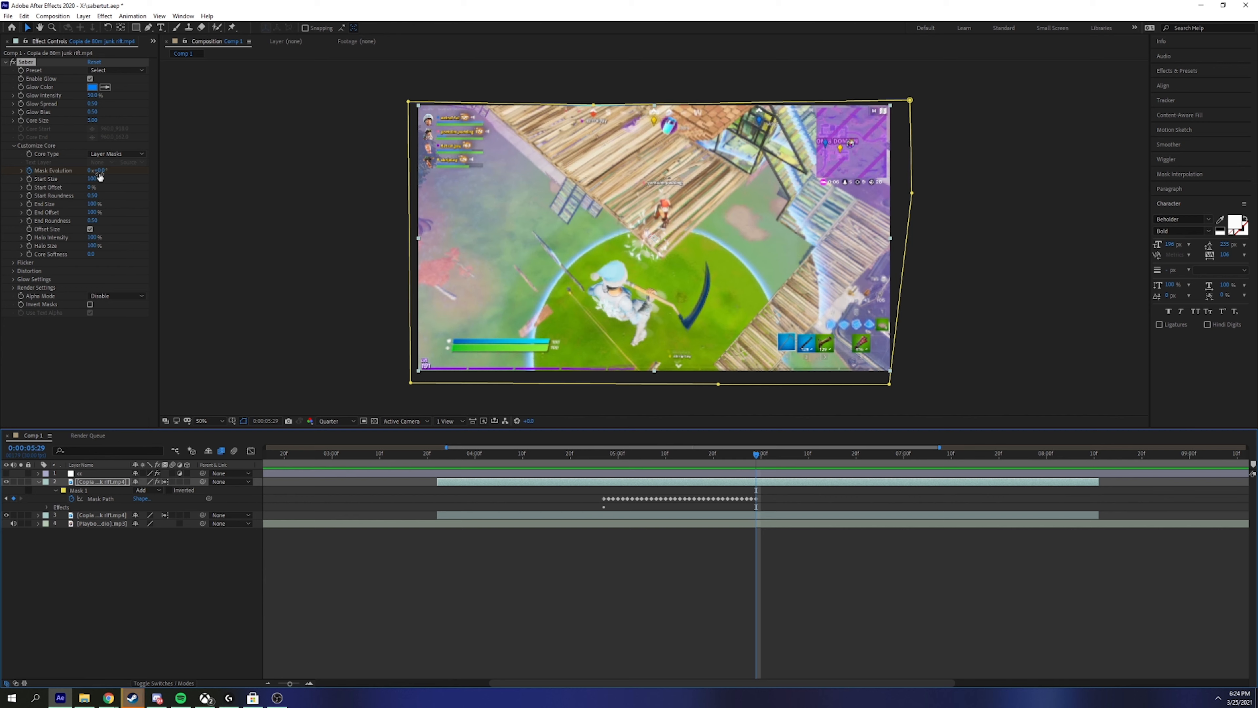
pyautogui.click(90, 171)
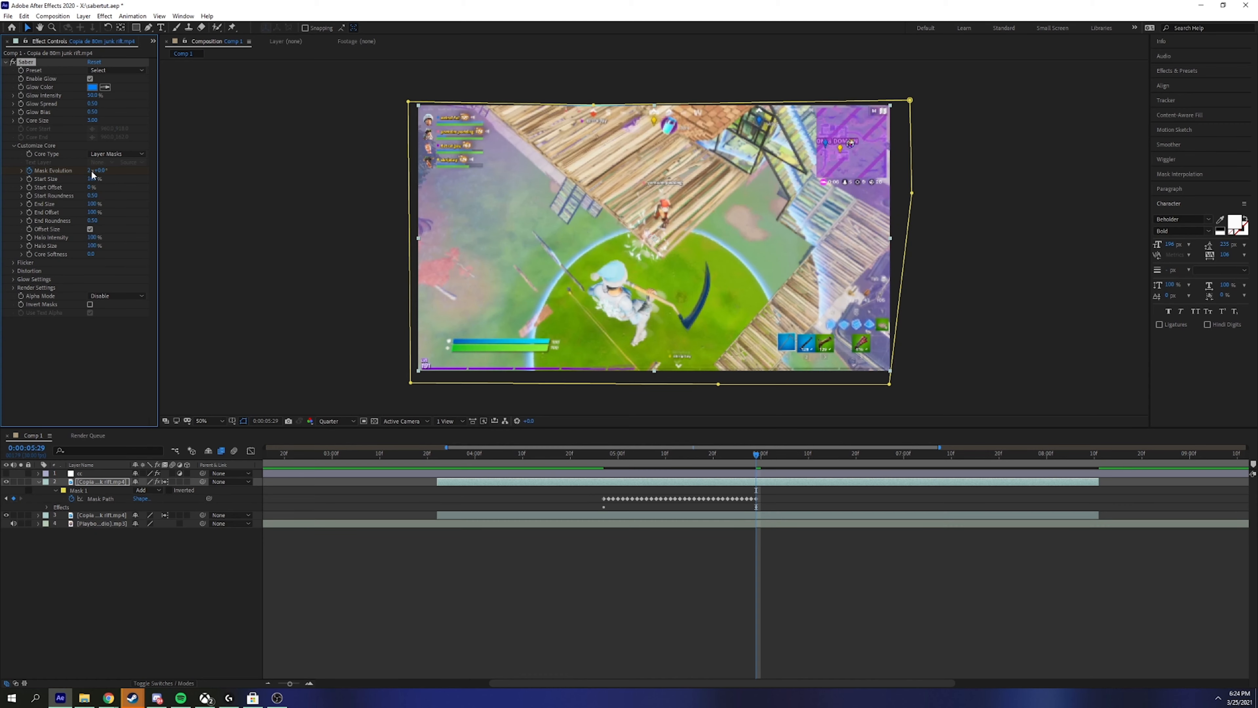
# Step: Set Mask Evolution to 2x+48° at the last mask keyframe and show keyframes with U
pyautogui.moveTo(109, 171); pyautogui.dragTo(130, 171)
pyautogui.click(736, 455)
pyautogui.moveTo(736, 458)
pyautogui.mouseDown()
pyautogui.moveTo(603, 471)
pyautogui.moveTo(755, 475)
pyautogui.mouseUp()
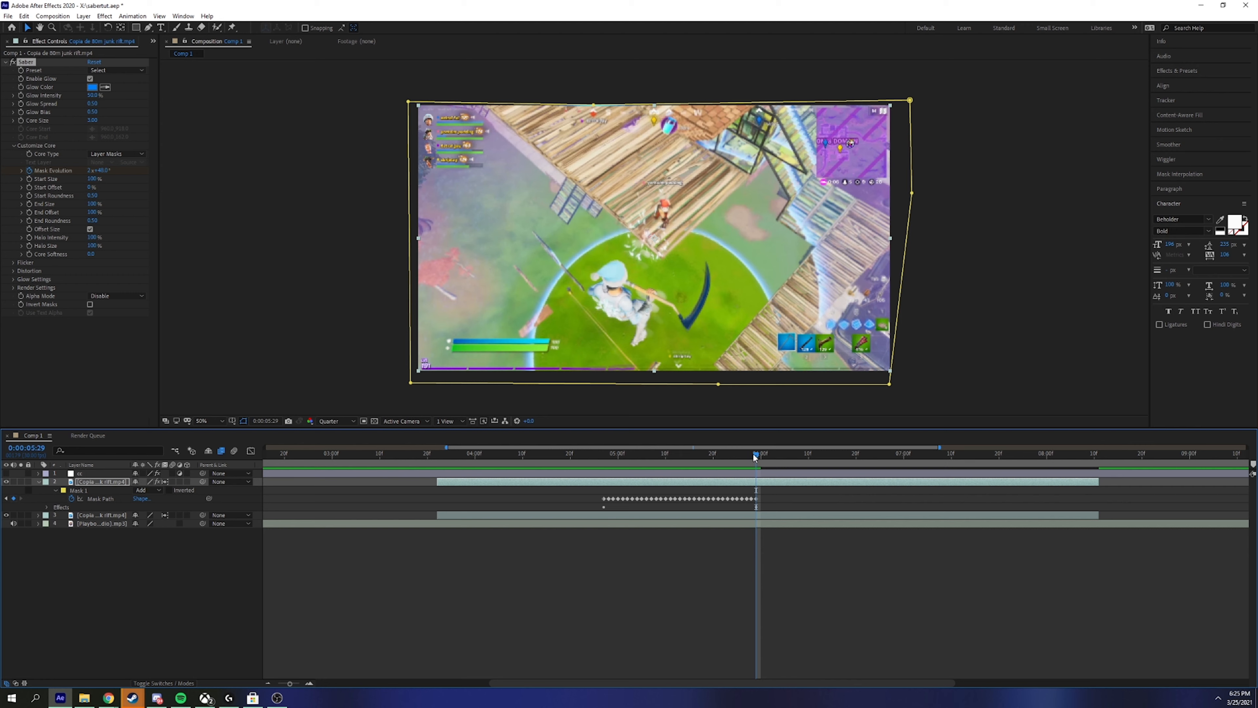
pyautogui.moveTo(755, 456); pyautogui.dragTo(716, 457)
pyautogui.moveTo(662, 455); pyautogui.dragTo(605, 457)
pyautogui.press('u')
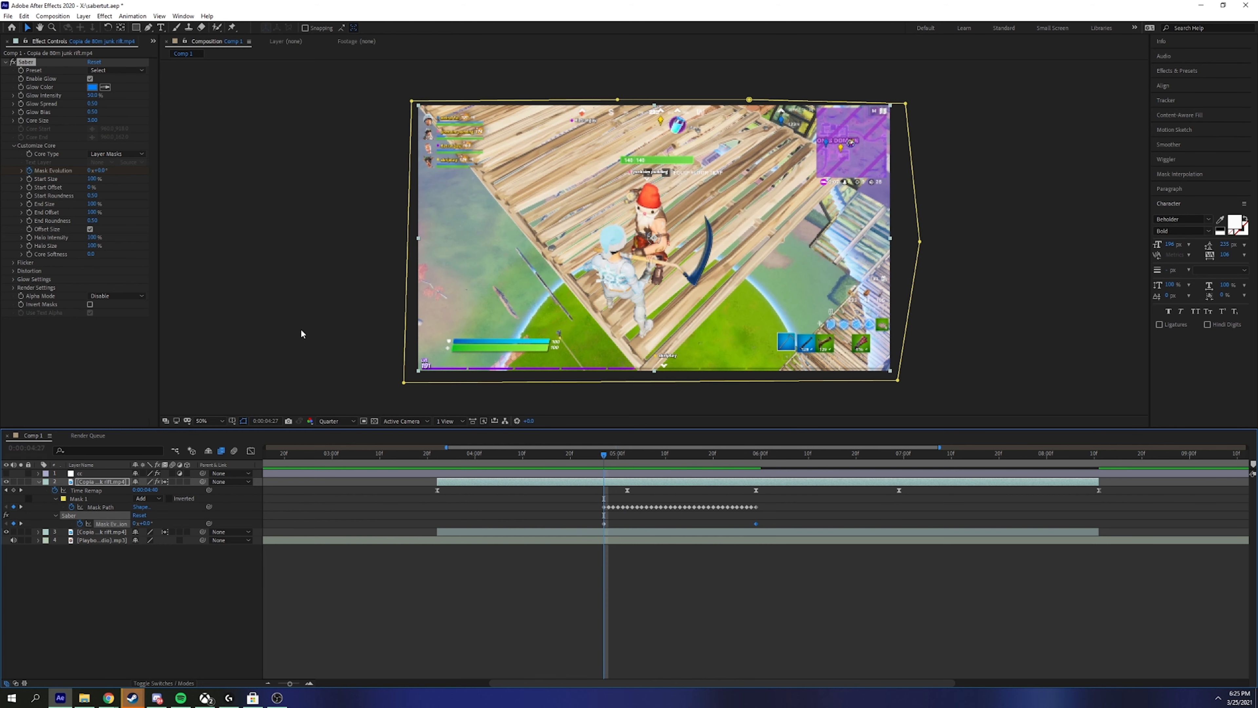
# Step: At the end of the mask animation, set Start Offset to 100% and adjust End Offset
pyautogui.click(30, 190)
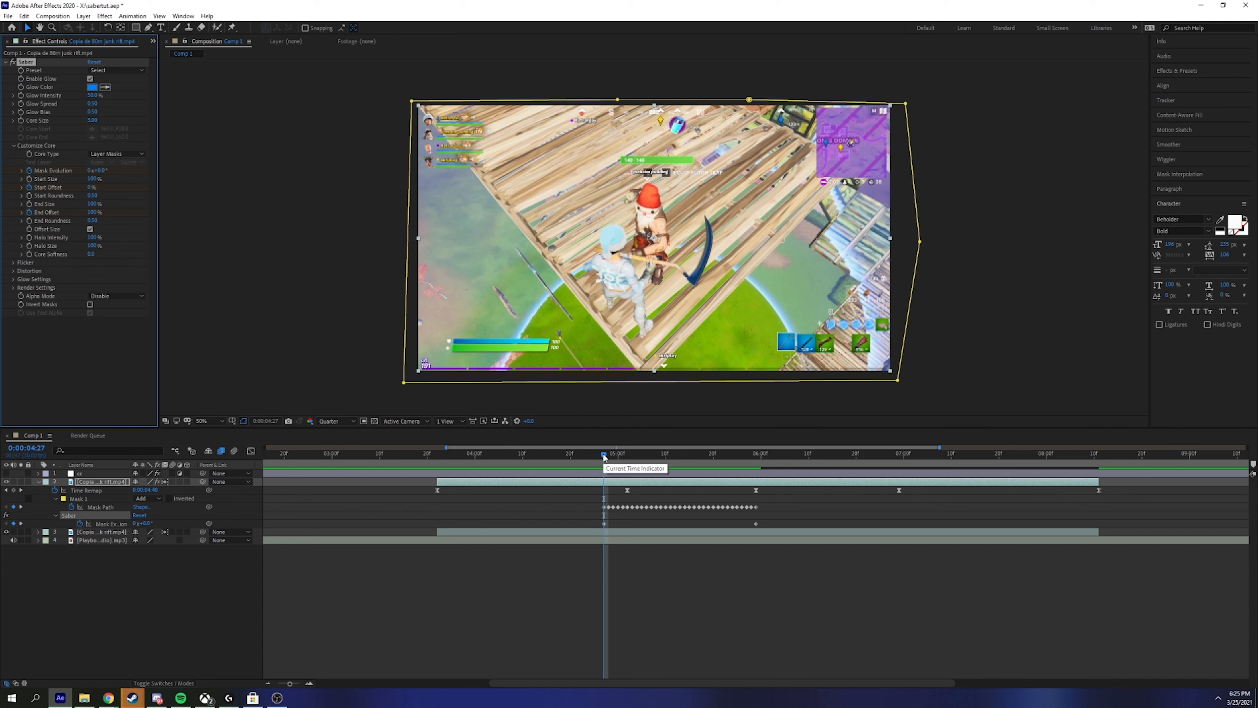
pyautogui.moveTo(609, 457); pyautogui.dragTo(757, 470)
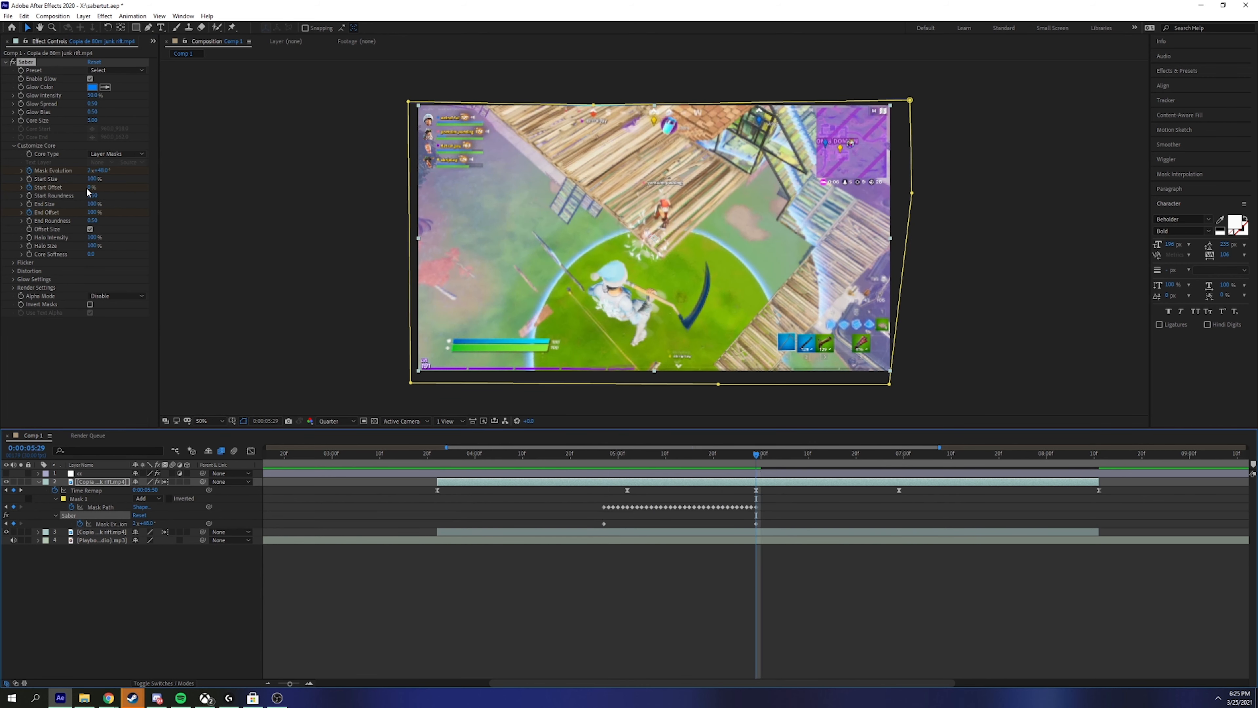
pyautogui.moveTo(89, 188); pyautogui.dragTo(143, 188)
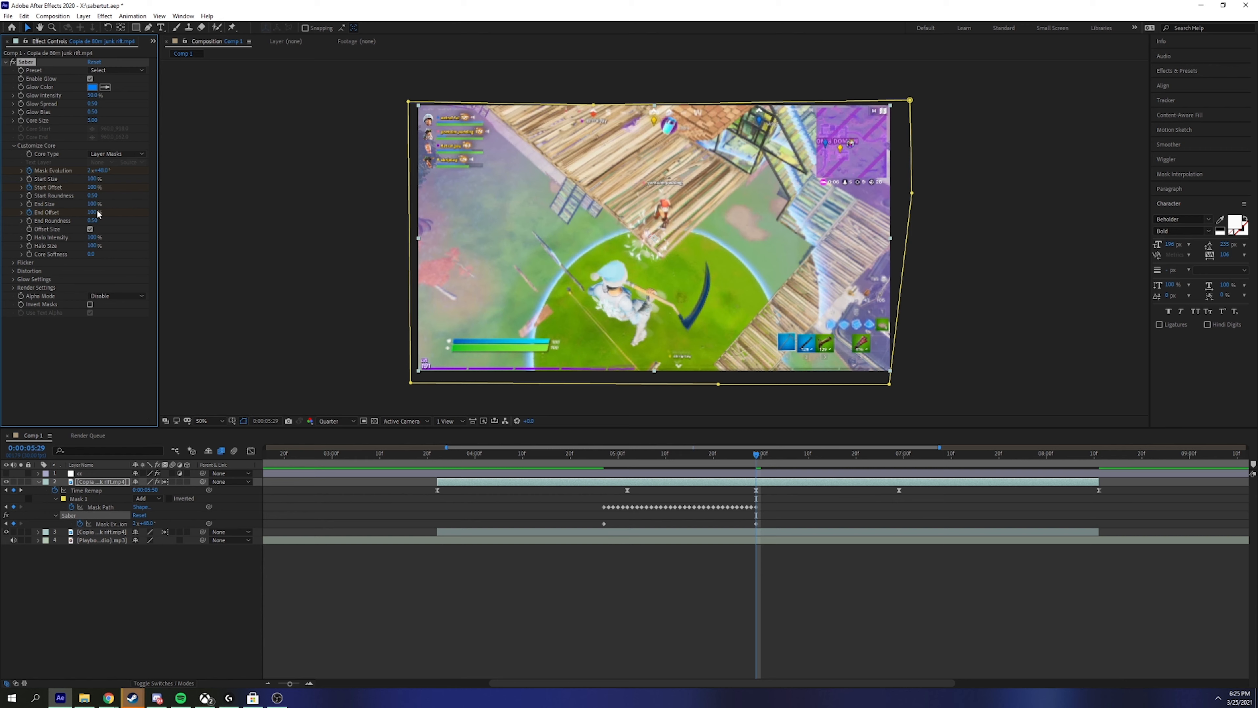
pyautogui.moveTo(90, 212); pyautogui.dragTo(85, 217)
# Step: Scrub back and preview the saber glow travelling along the mask
pyautogui.moveTo(761, 450); pyautogui.dragTo(591, 456)
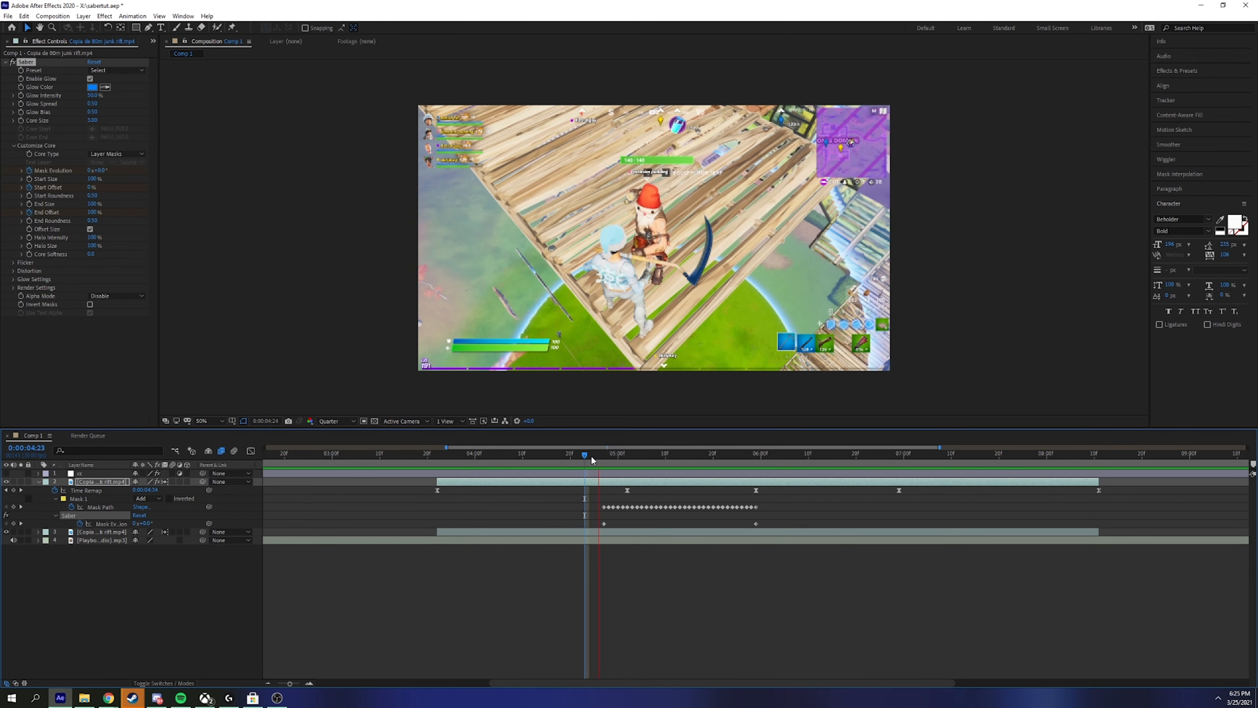
pyautogui.press('space')
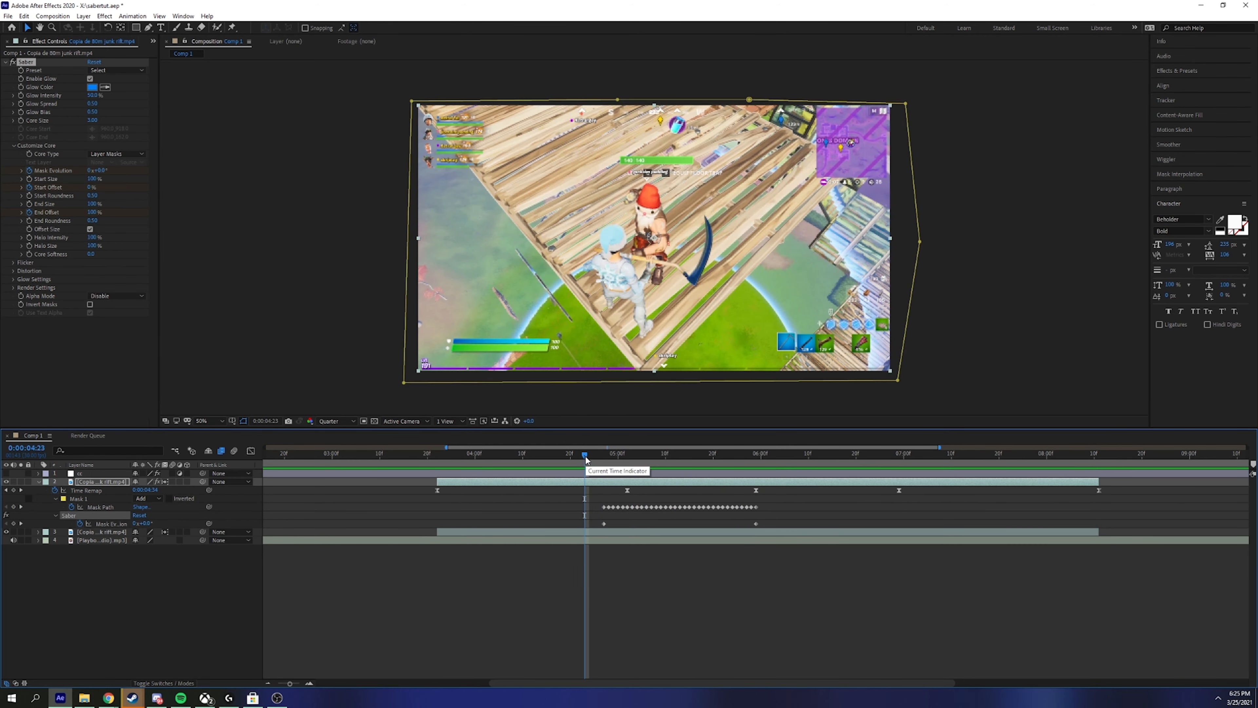
pyautogui.press('space')
pyautogui.press('space')
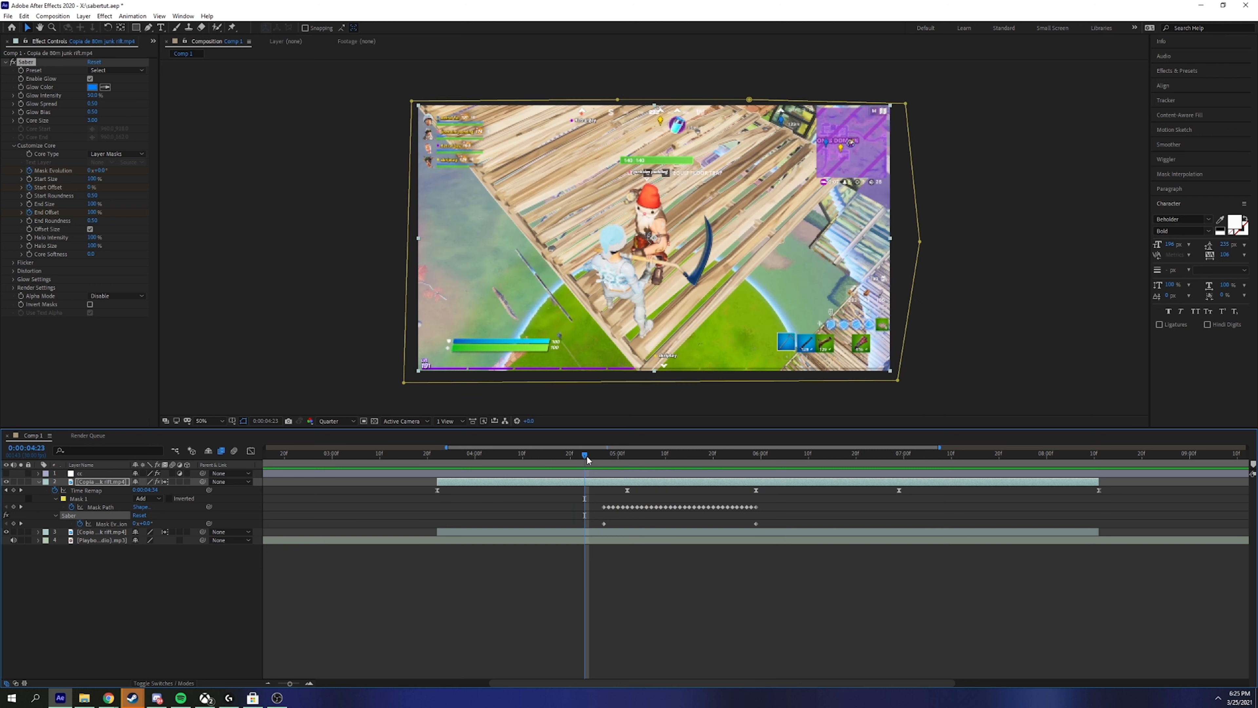
pyautogui.moveTo(588, 460); pyautogui.dragTo(609, 459)
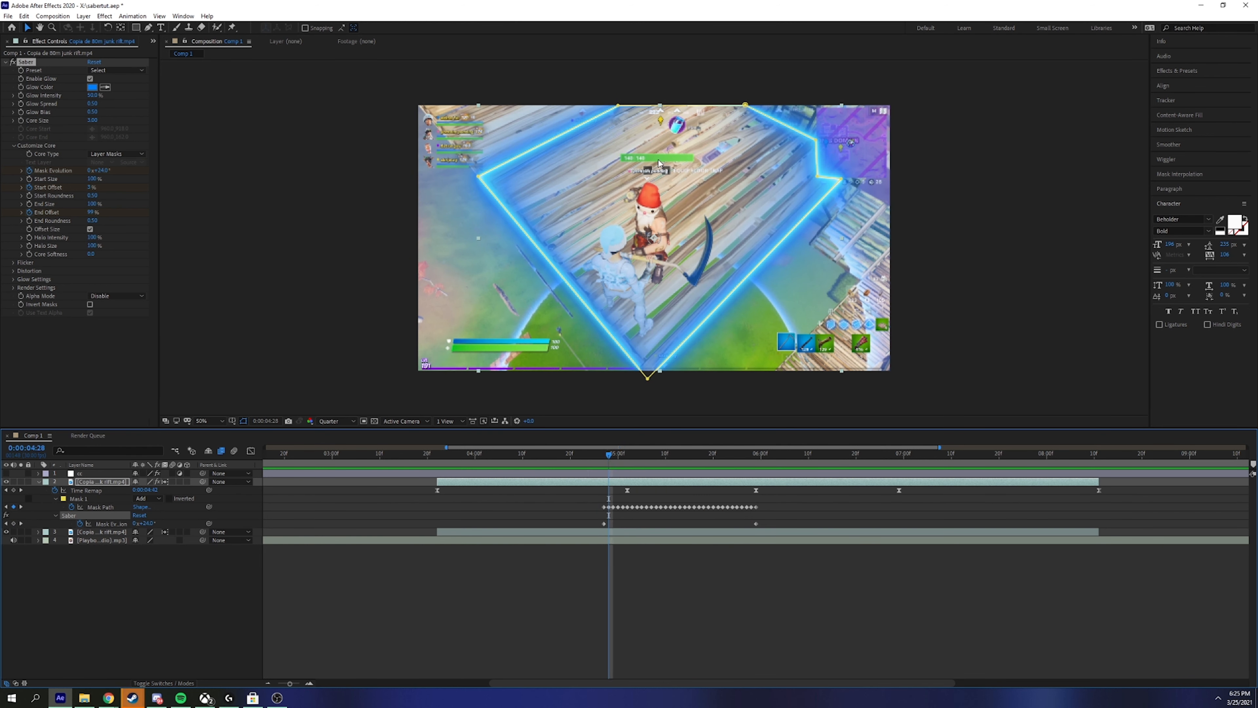
# Step: Using UU, lower End Offset to 58% at the start of the transition
pyautogui.press('u')
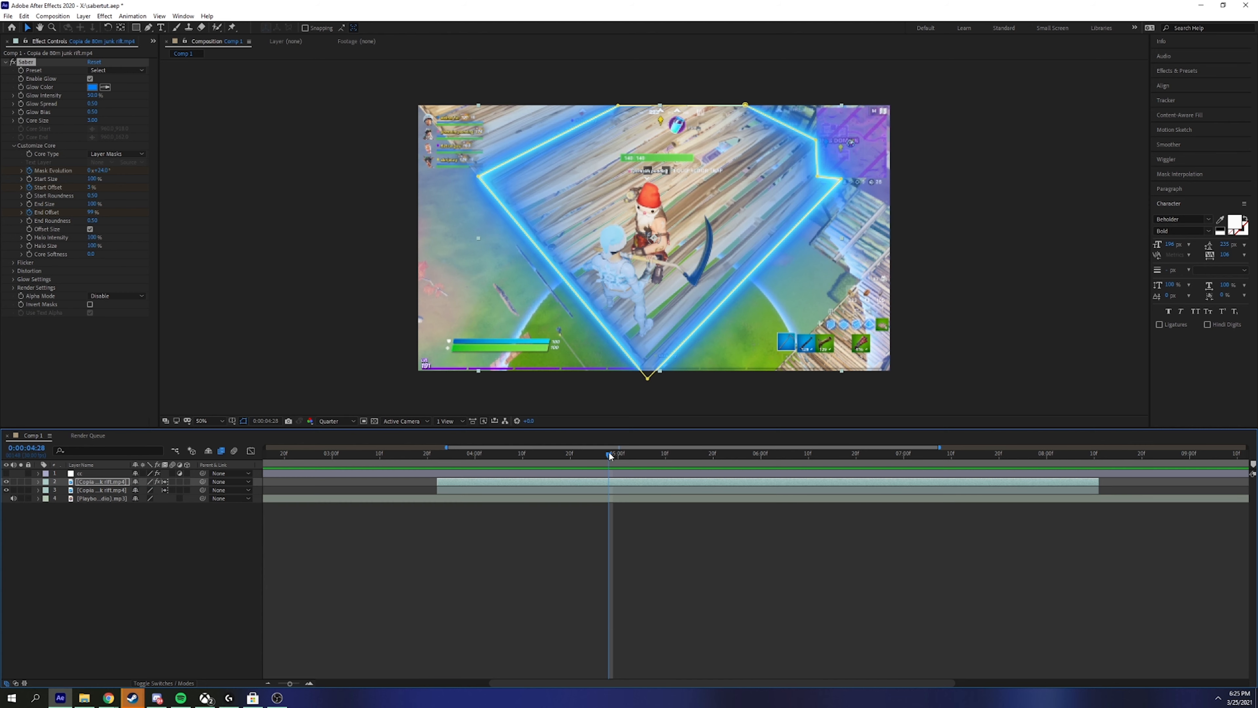
pyautogui.press('u')
pyautogui.press('u')
pyautogui.click(604, 461)
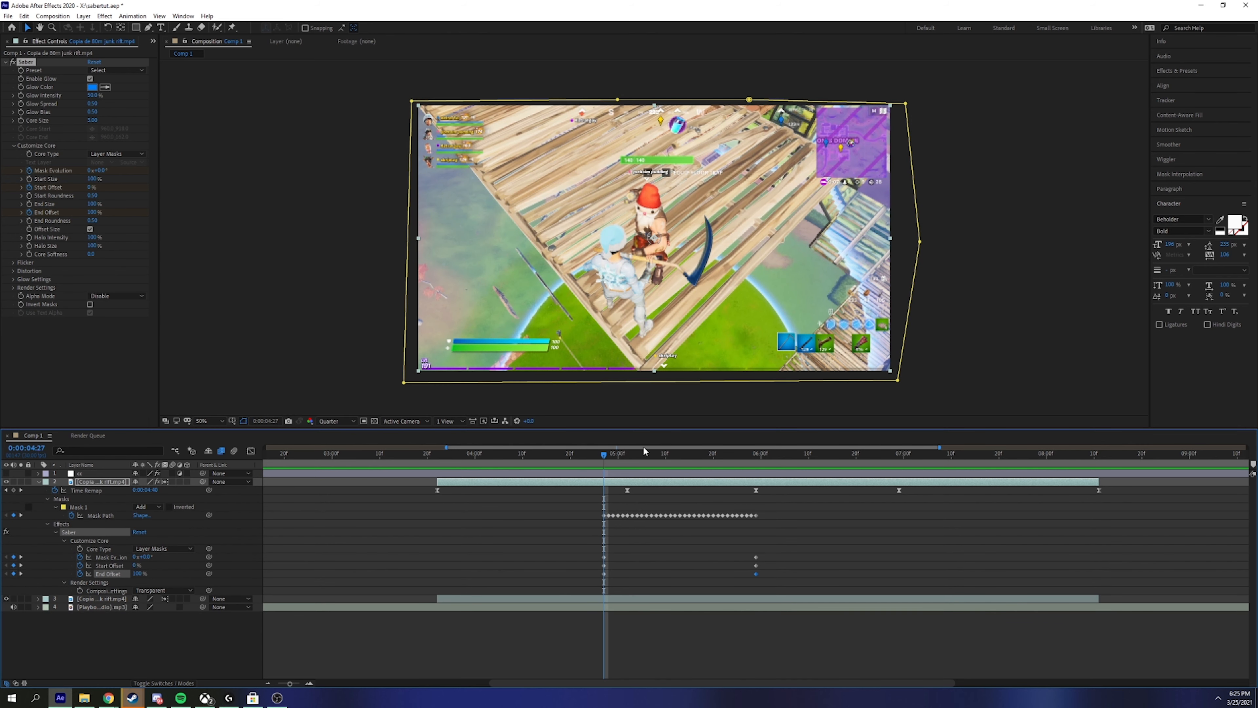
pyautogui.moveTo(138, 573); pyautogui.dragTo(131, 577)
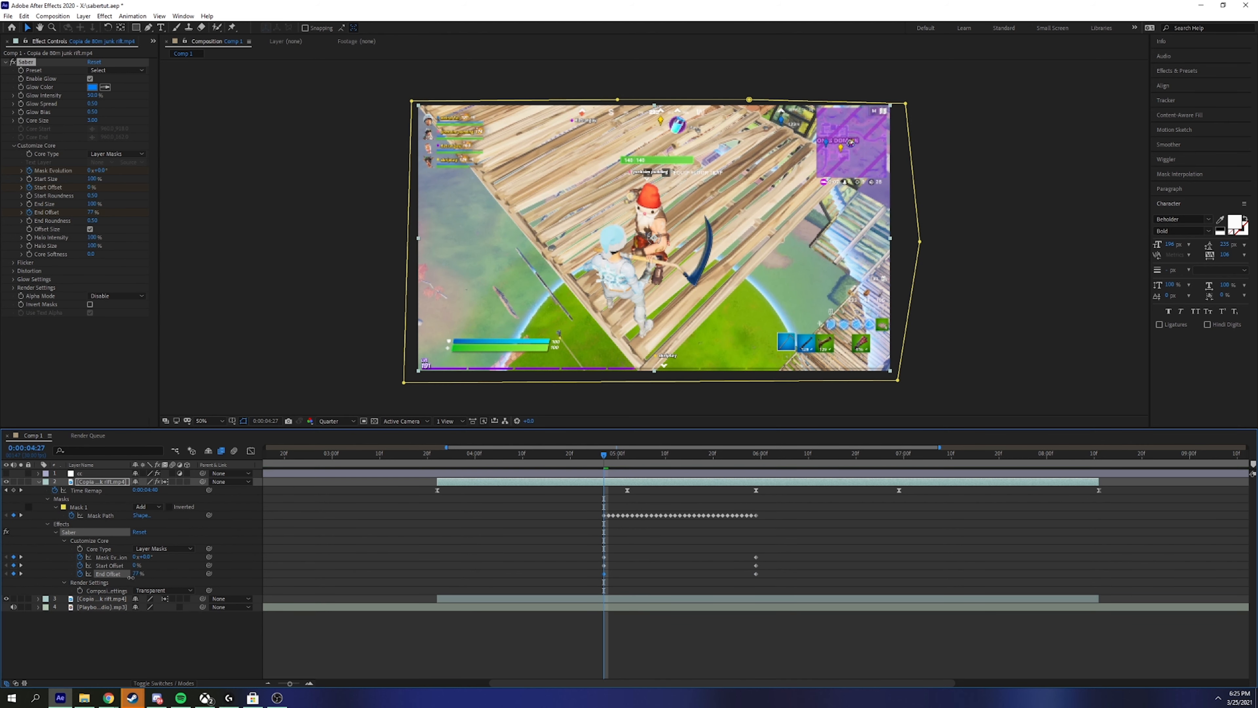
pyautogui.moveTo(605, 457)
pyautogui.mouseDown()
pyautogui.moveTo(685, 458)
pyautogui.moveTo(605, 458)
pyautogui.mouseUp()
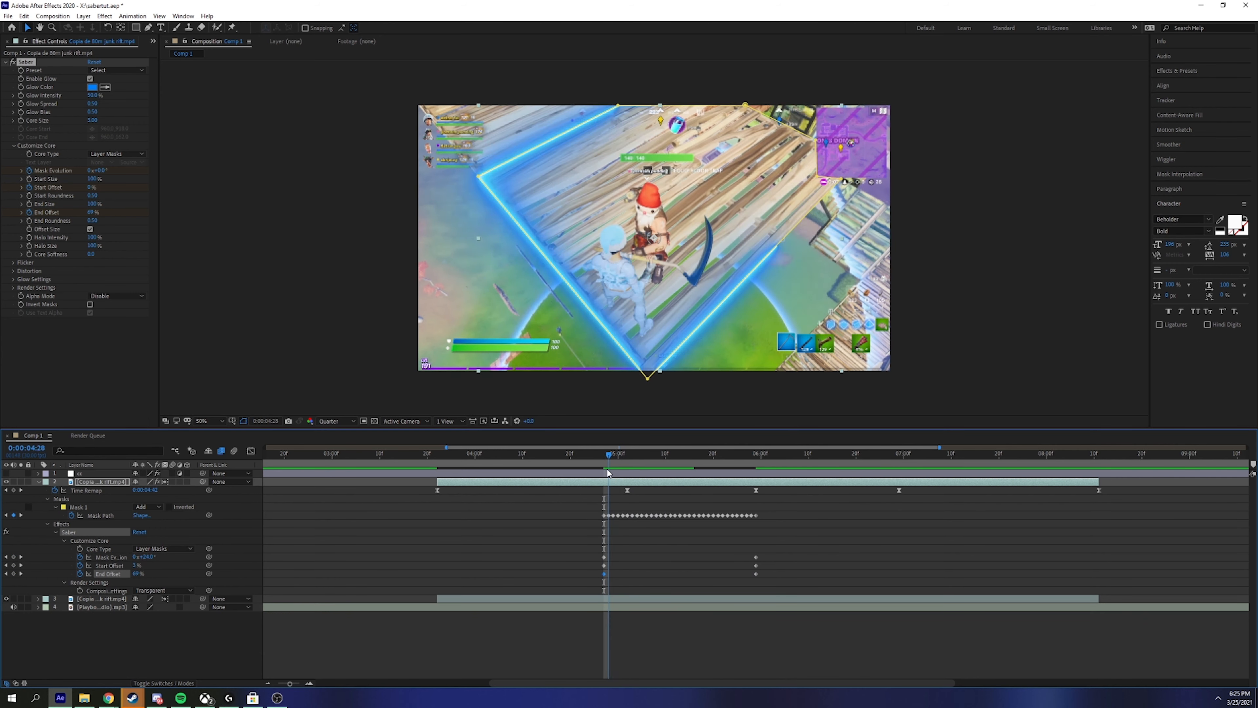
pyautogui.moveTo(137, 575); pyautogui.dragTo(132, 575)
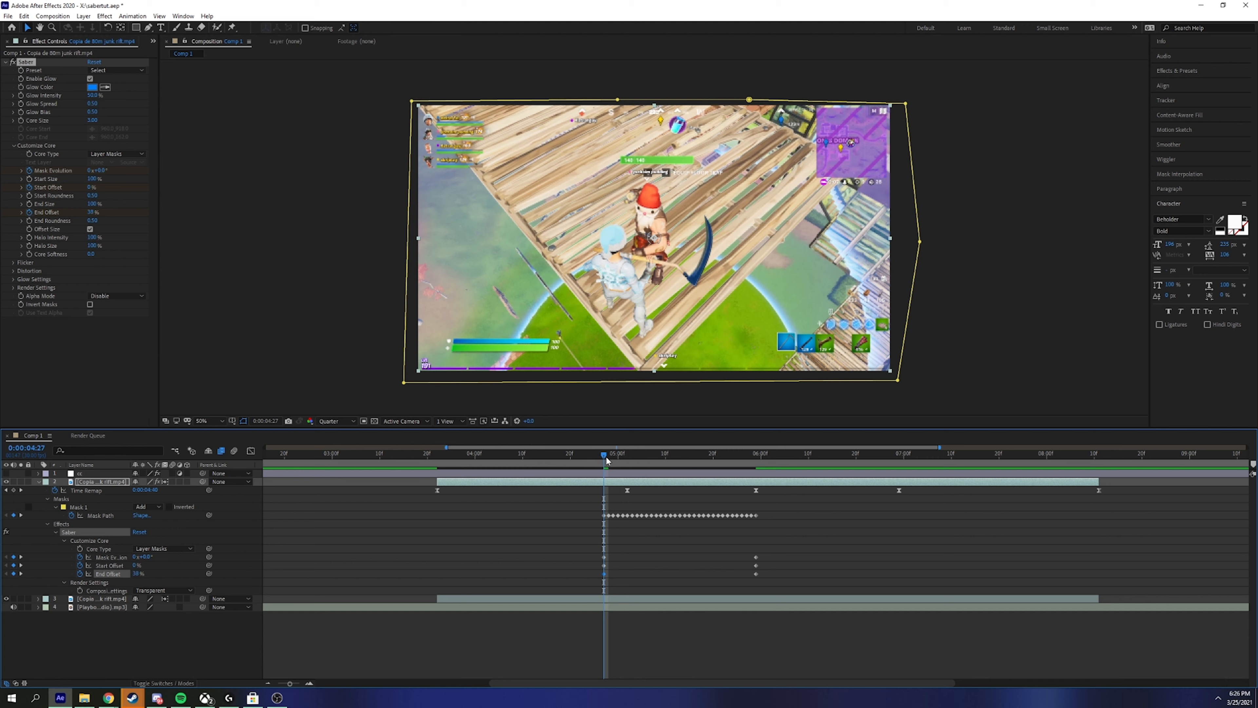
pyautogui.moveTo(605, 455)
pyautogui.mouseDown()
pyautogui.moveTo(757, 459)
pyautogui.moveTo(609, 471)
pyautogui.moveTo(753, 455)
pyautogui.moveTo(614, 454)
pyautogui.mouseUp()
# Step: Preview the shortened saber trail and move back to earlier frames
pyautogui.press('space')
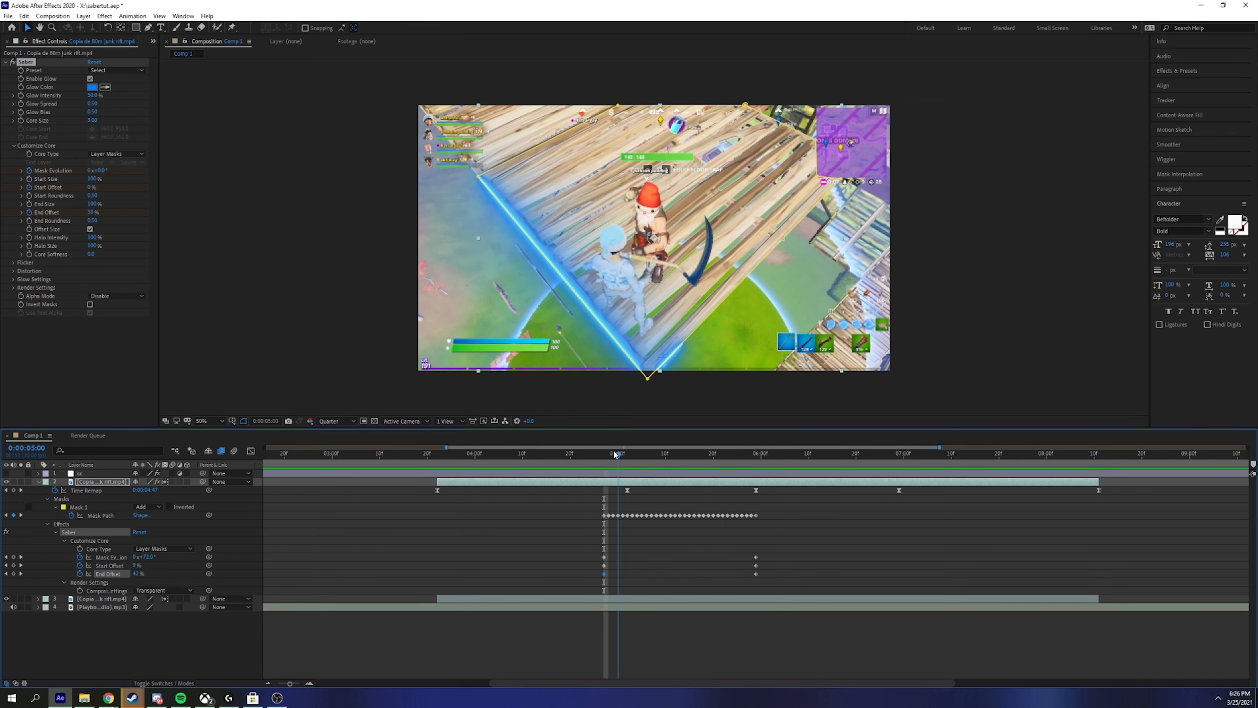
pyautogui.press('space')
pyautogui.press('space')
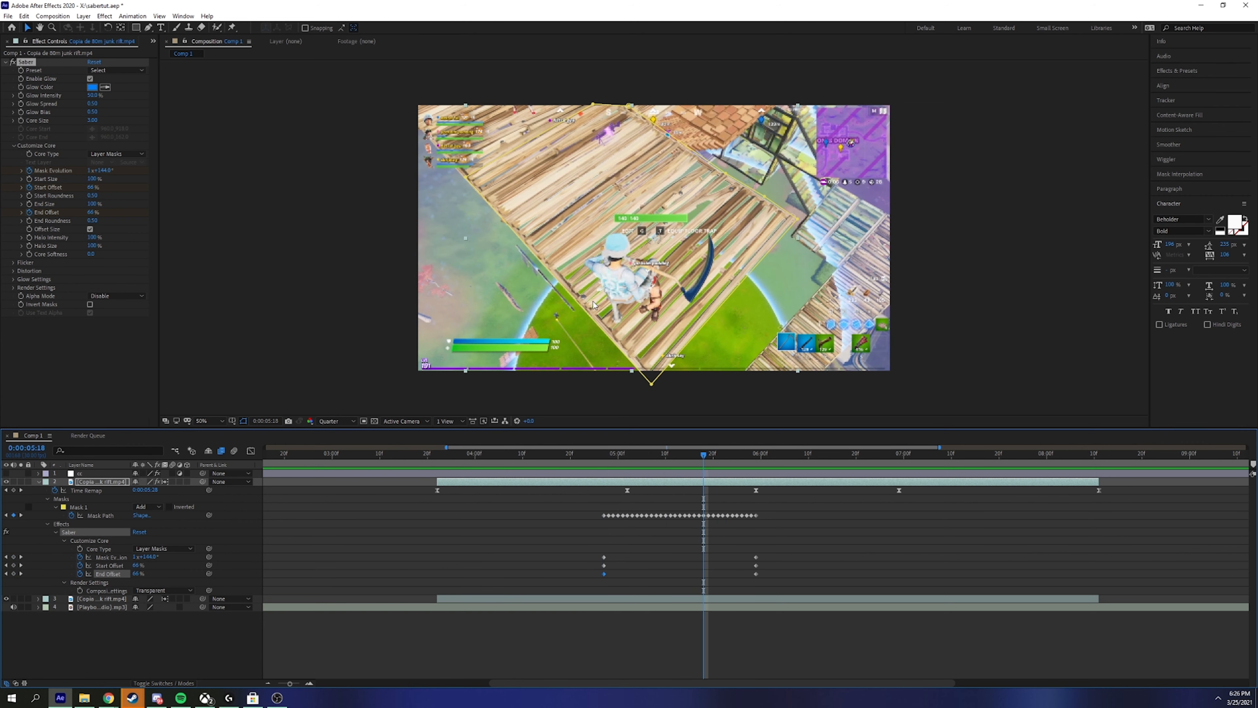
pyautogui.click(694, 555)
pyautogui.moveTo(702, 468); pyautogui.dragTo(606, 476)
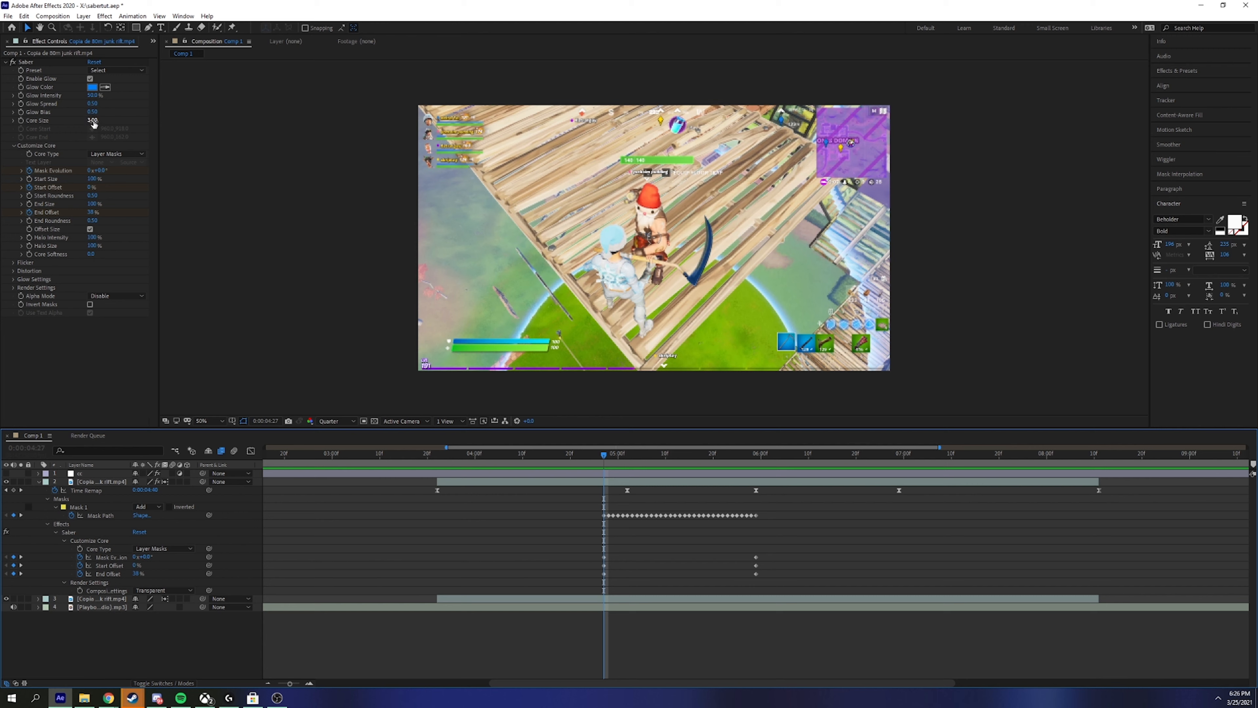
# Step: Set Saber's Core Size to 1 and play back the transition
pyautogui.moveTo(605, 462); pyautogui.dragTo(646, 459)
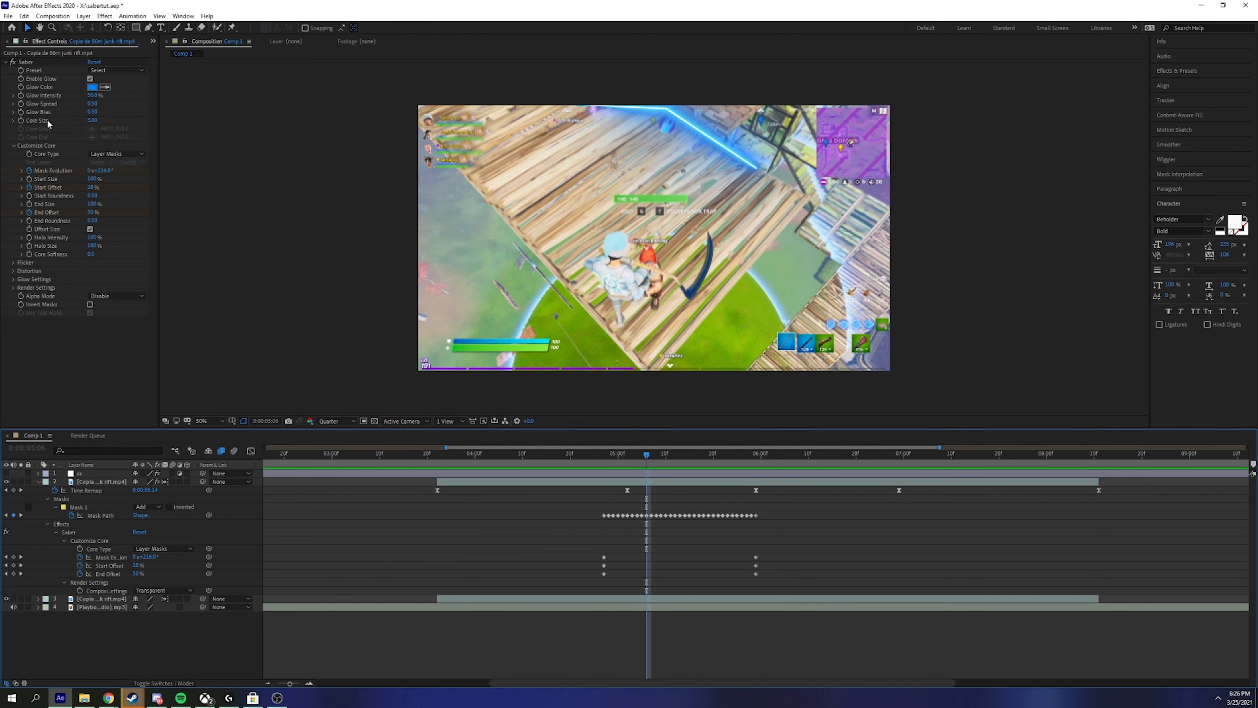
pyautogui.click(93, 120)
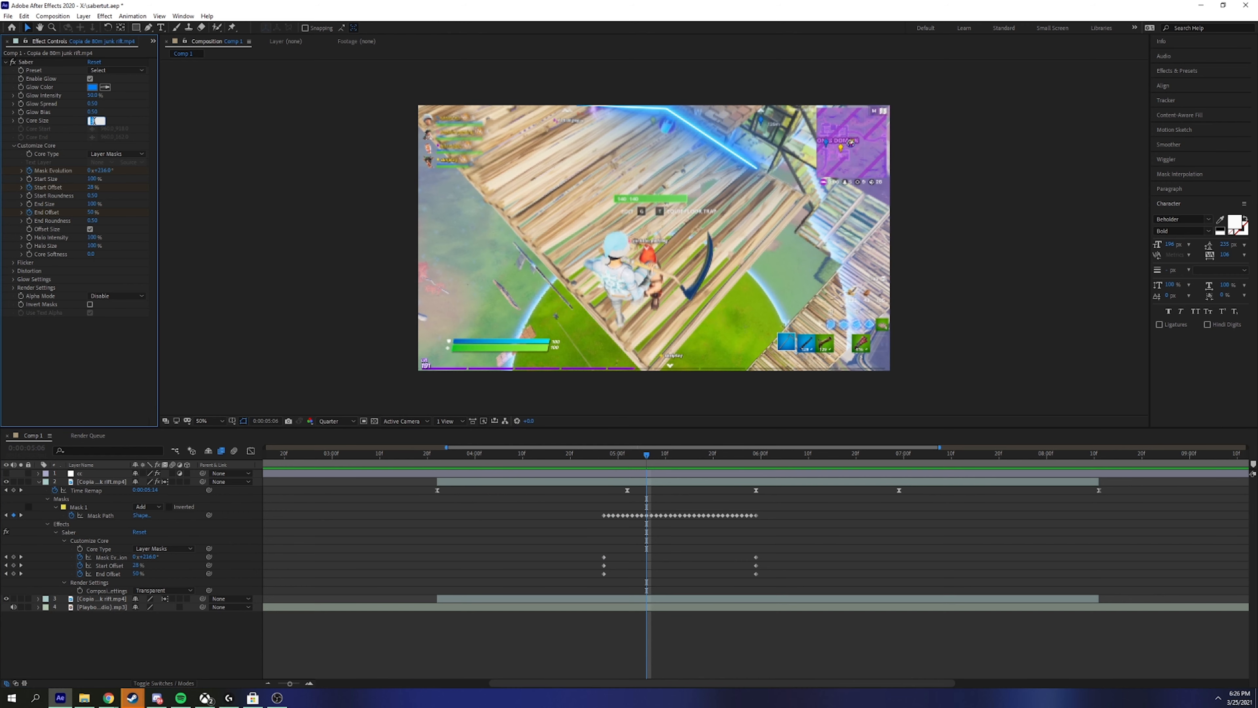
pyautogui.write('1')
pyautogui.press('Return')
pyautogui.click(332, 355)
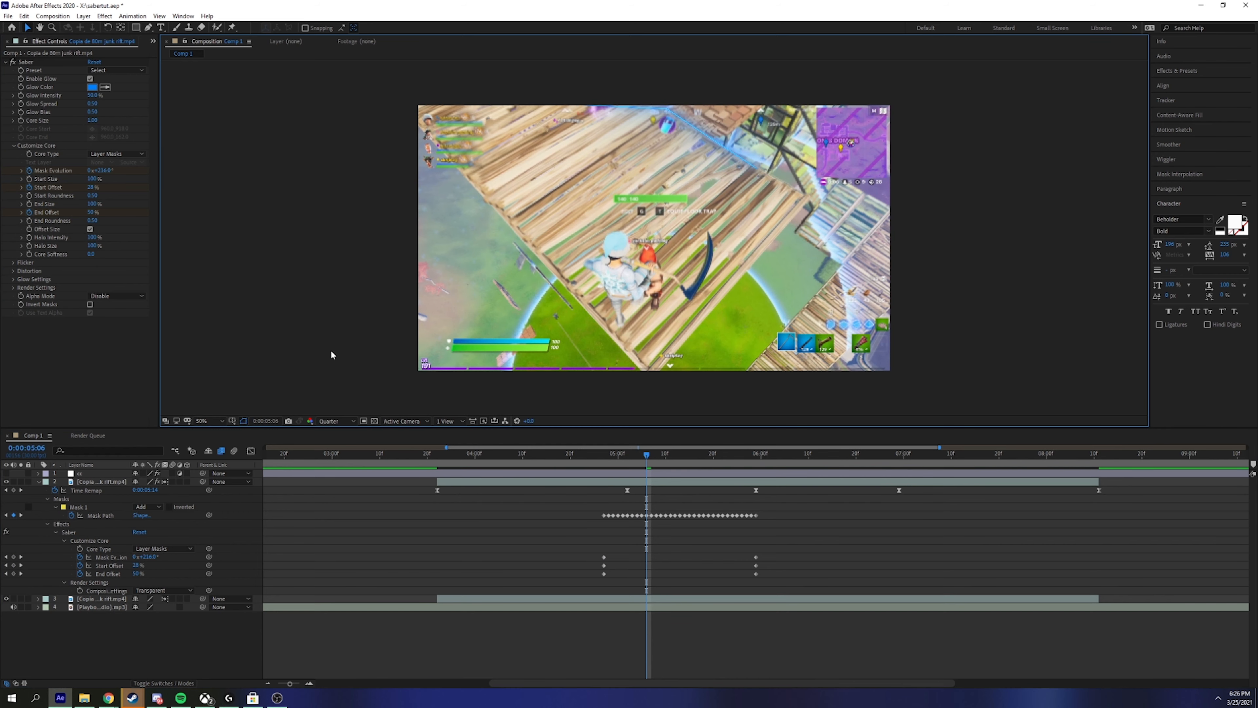
pyautogui.press('space')
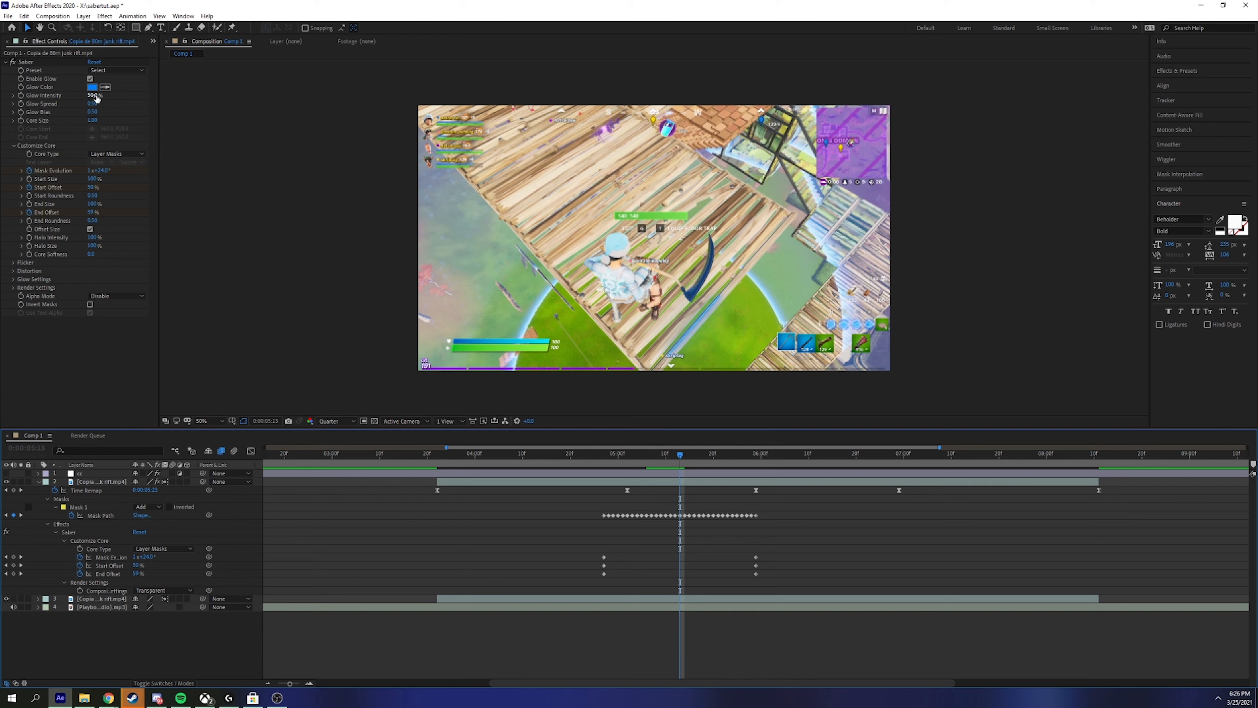
# Step: Set Glow Intensity to 72%, then preview from 4:27 and reselect the Saber effect
pyautogui.moveTo(97, 98); pyautogui.dragTo(108, 97)
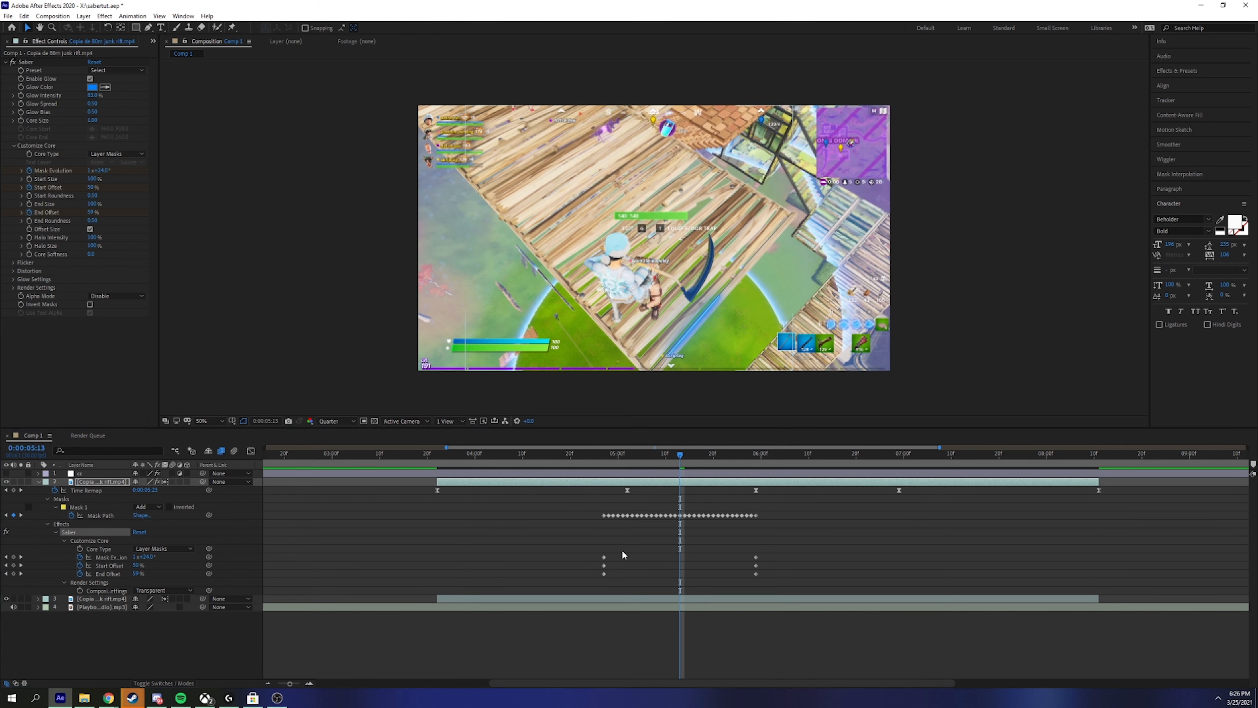
pyautogui.moveTo(679, 454); pyautogui.dragTo(594, 445)
pyautogui.press('space')
pyautogui.click(619, 456)
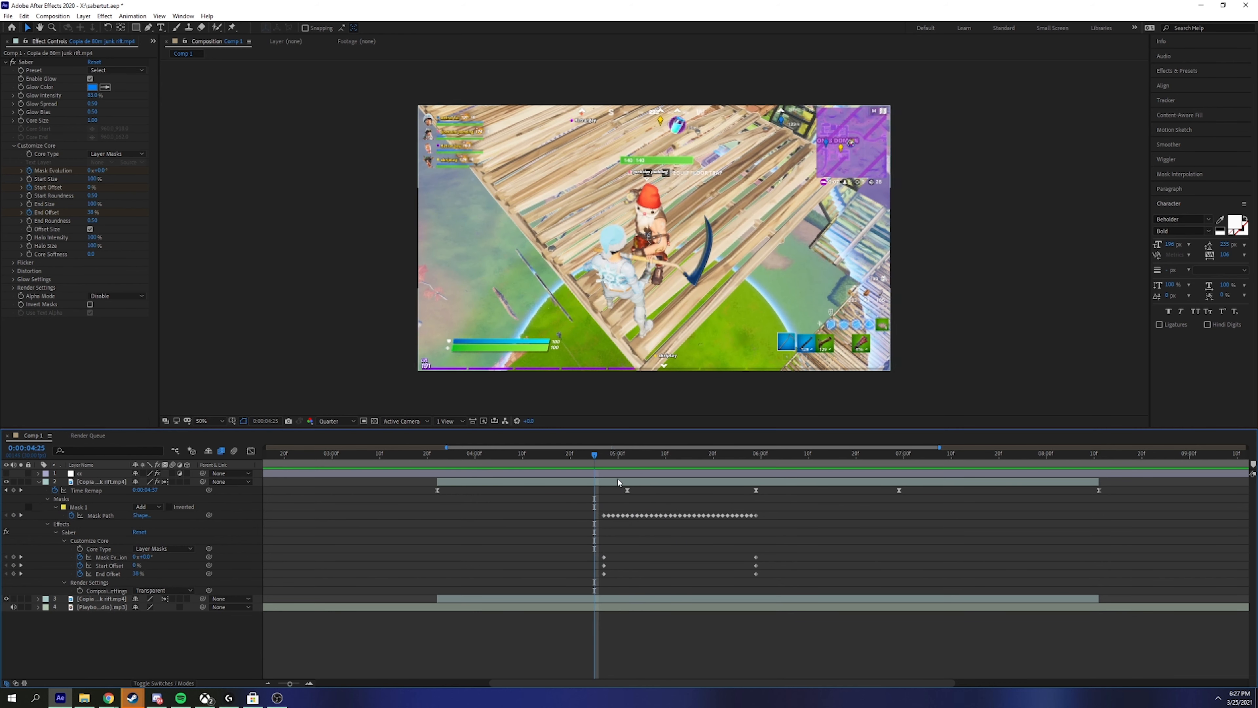
pyautogui.press('pagedown')
pyautogui.press('pagedown')
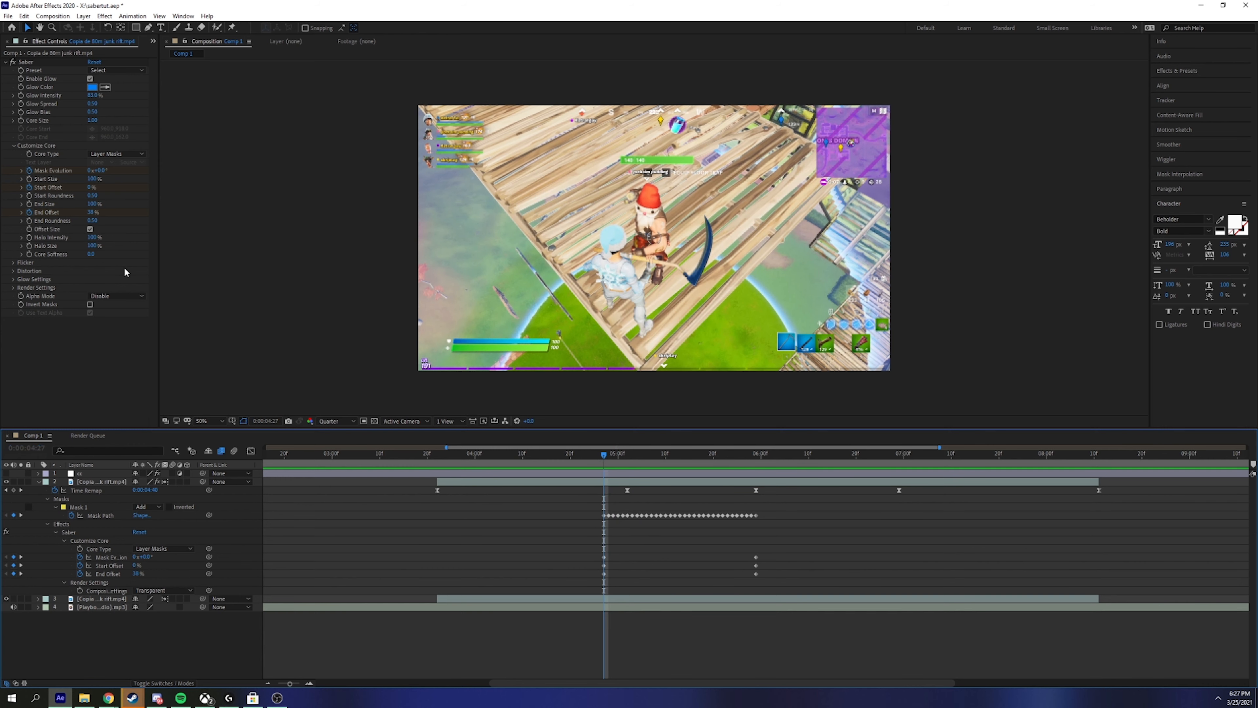
pyautogui.click(17, 294)
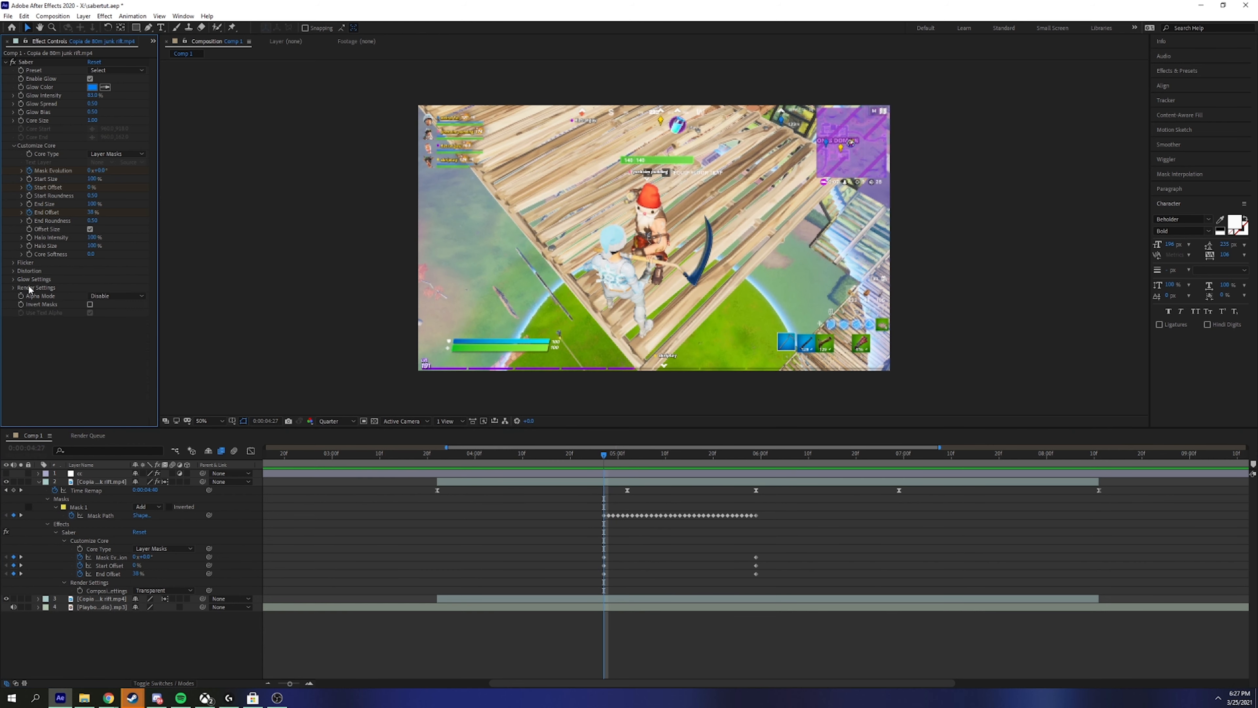
pyautogui.click(22, 91)
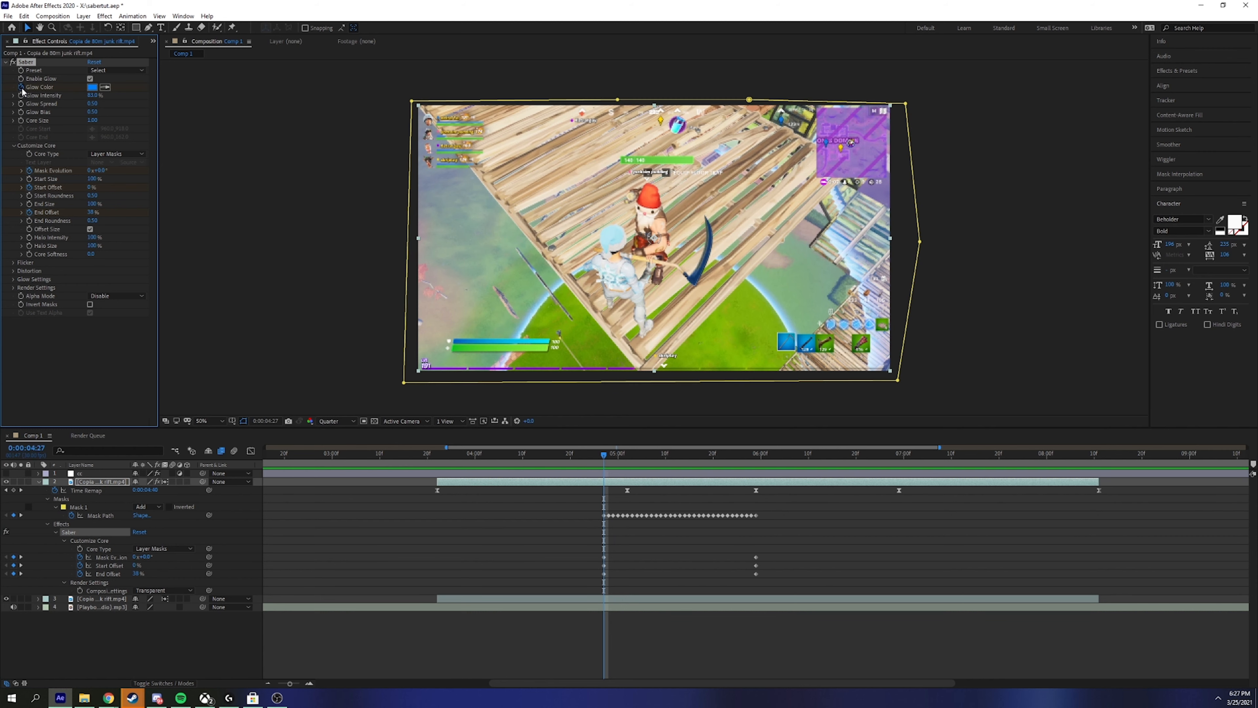
# Step: Set Glow Color to red and keyframe it at 4:27
pyautogui.click(91, 87)
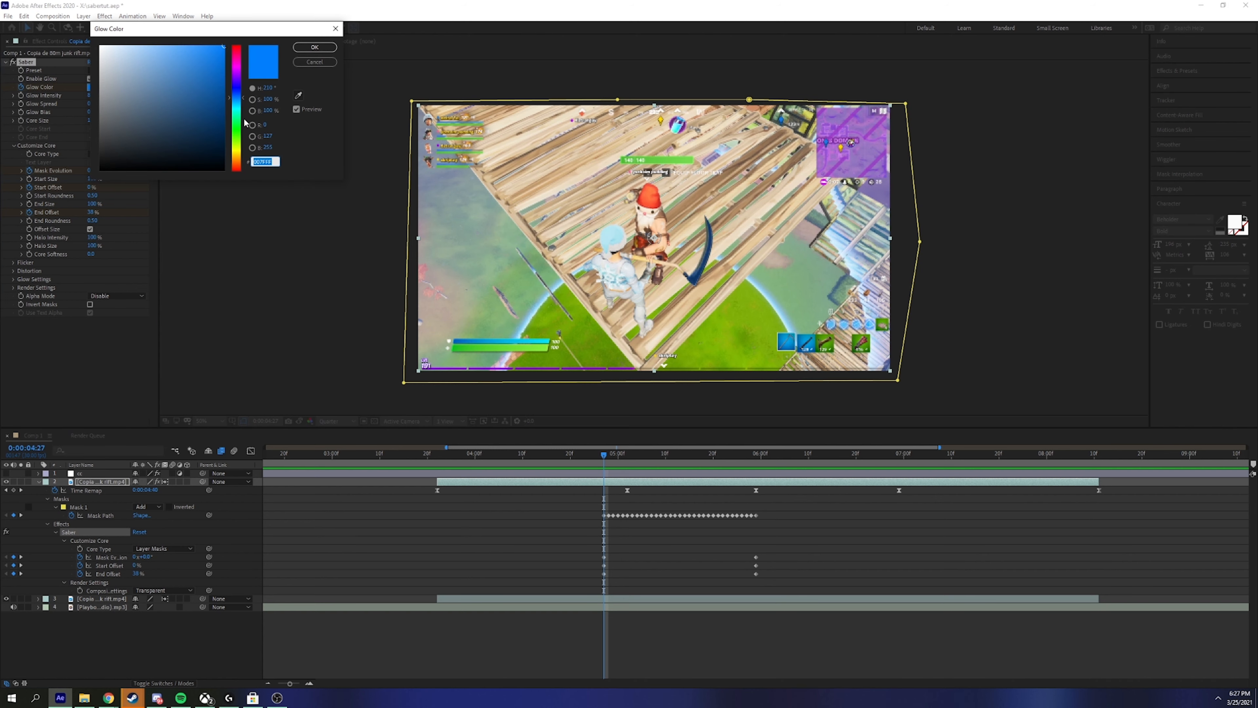
pyautogui.moveTo(237, 124); pyautogui.dragTo(237, 169)
pyautogui.click(314, 47)
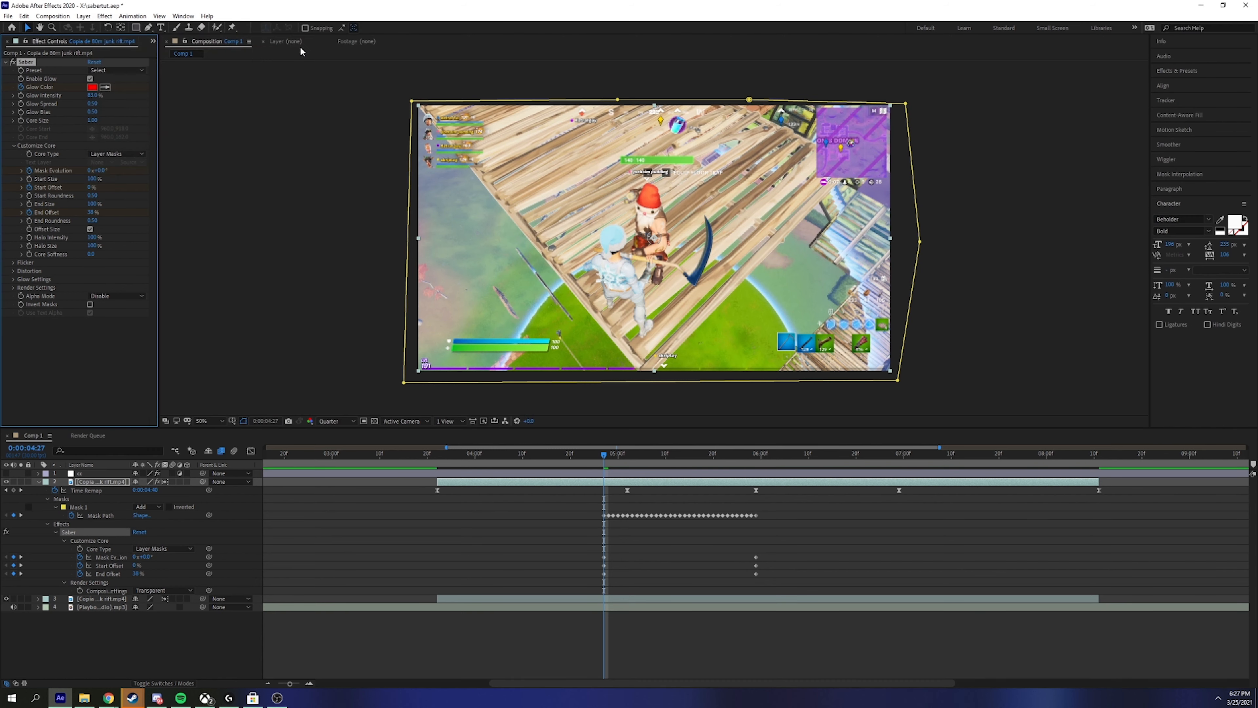
pyautogui.click(606, 538)
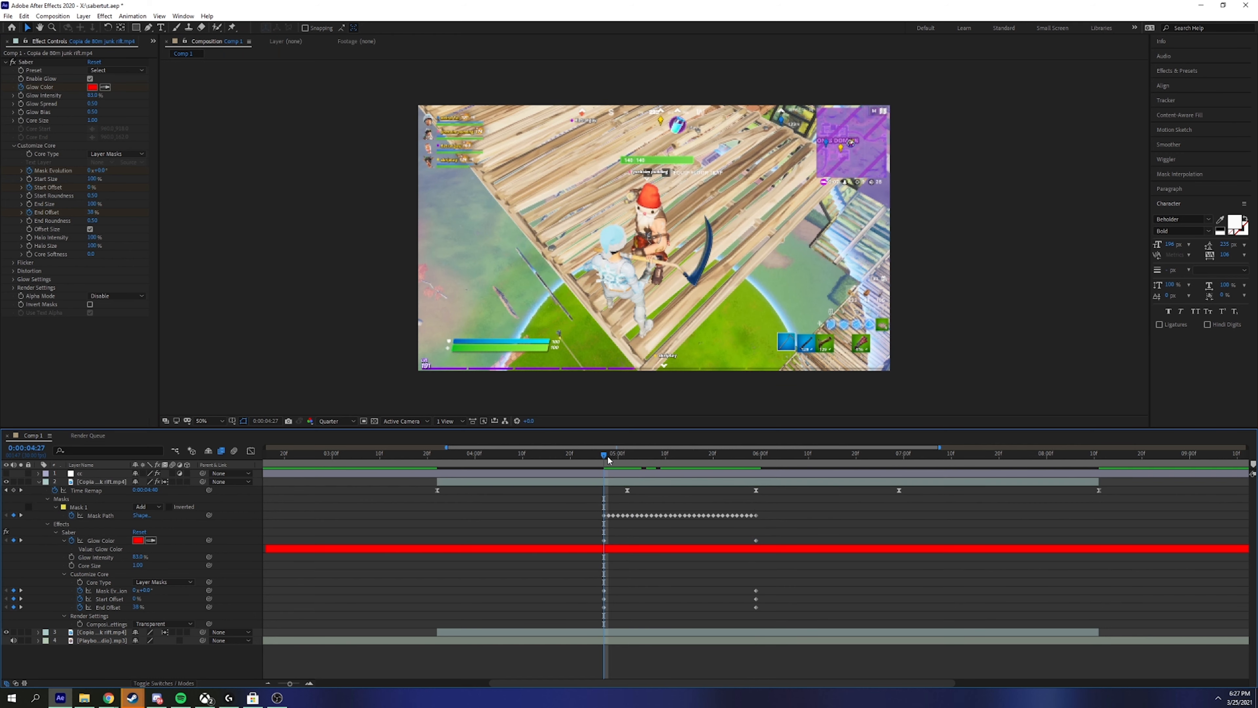
# Step: At 5:29, change the Glow Color to magenta
pyautogui.moveTo(607, 456); pyautogui.dragTo(761, 499)
pyautogui.click(757, 541)
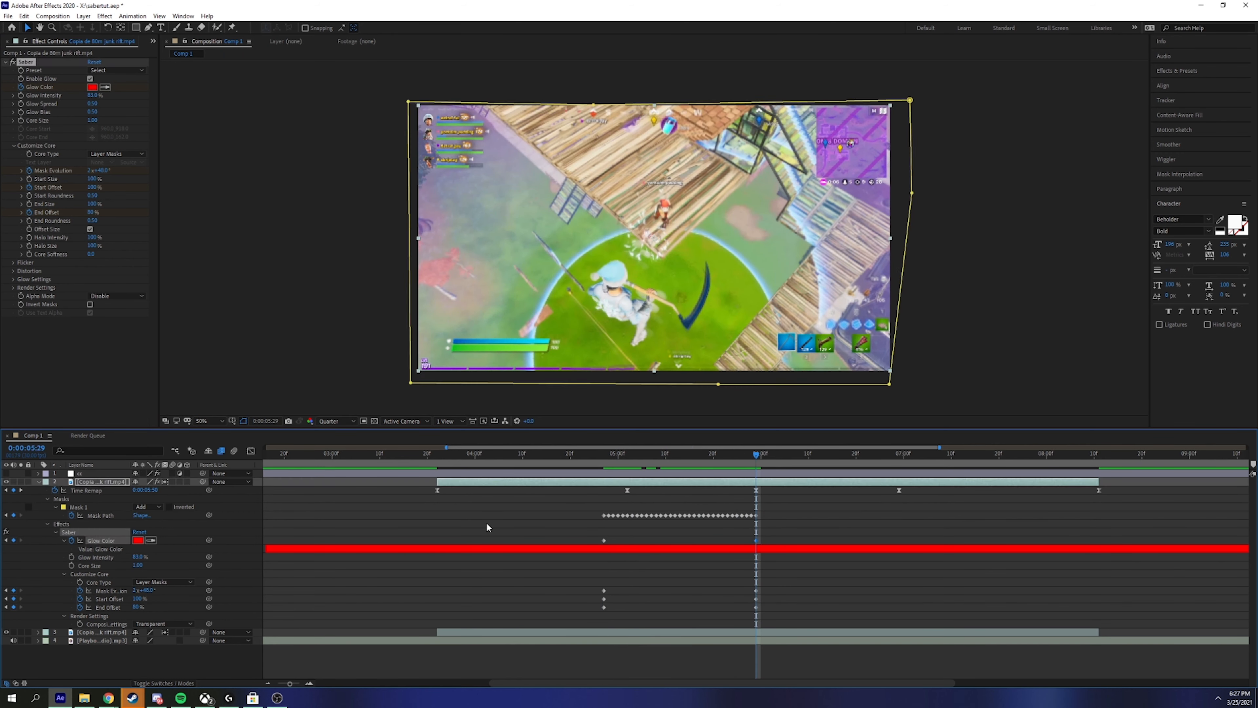
pyautogui.click(137, 539)
pyautogui.moveTo(236, 92); pyautogui.dragTo(237, 65)
pyautogui.click(314, 47)
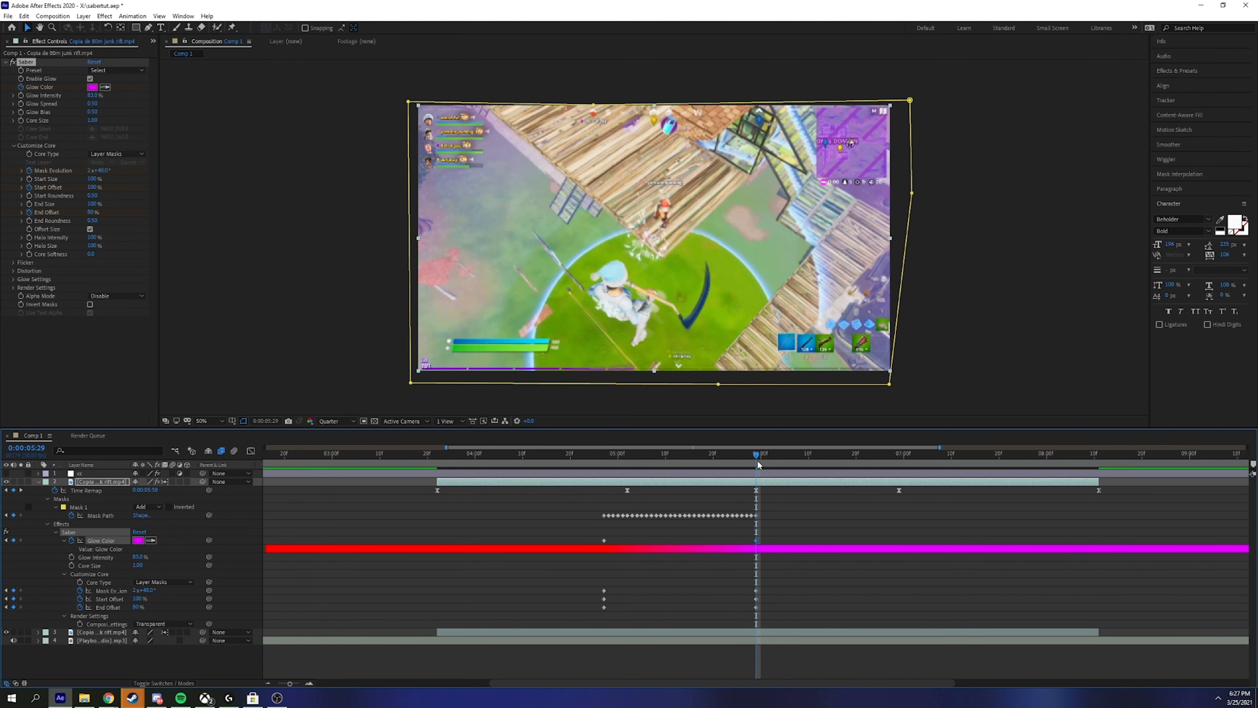
# Step: Around 5:07, set the Glow Color to cyan
pyautogui.moveTo(757, 455); pyautogui.dragTo(682, 485)
pyautogui.click(92, 87)
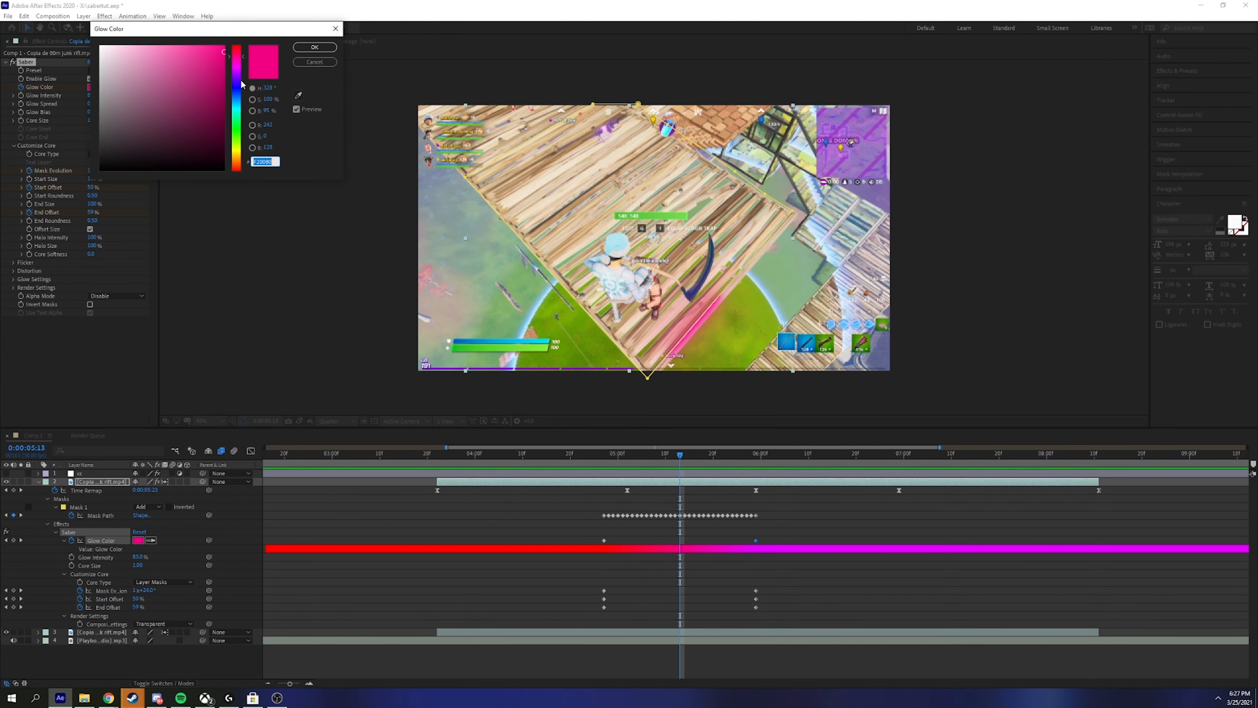
pyautogui.moveTo(237, 60); pyautogui.dragTo(237, 108)
pyautogui.click(315, 47)
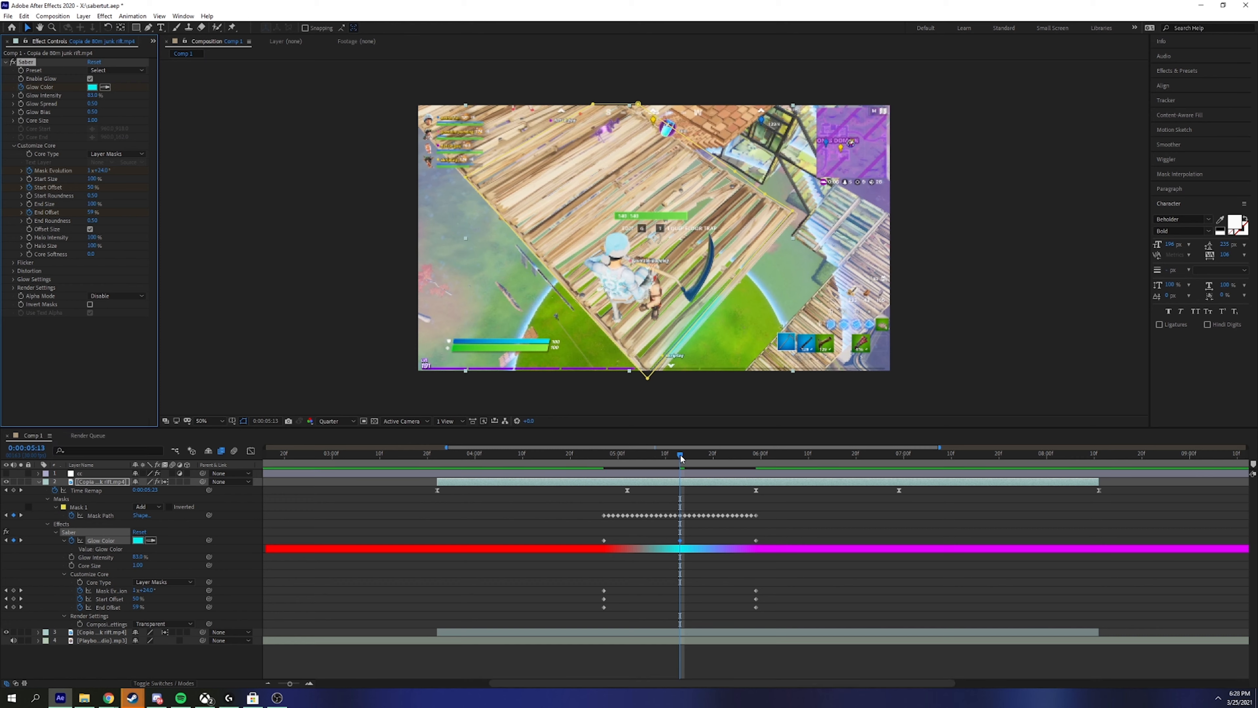
# Step: Preview the red-cyan-magenta colour shift from 4:27 through 5:12
pyautogui.moveTo(622, 463); pyautogui.dragTo(604, 466)
pyautogui.press('space')
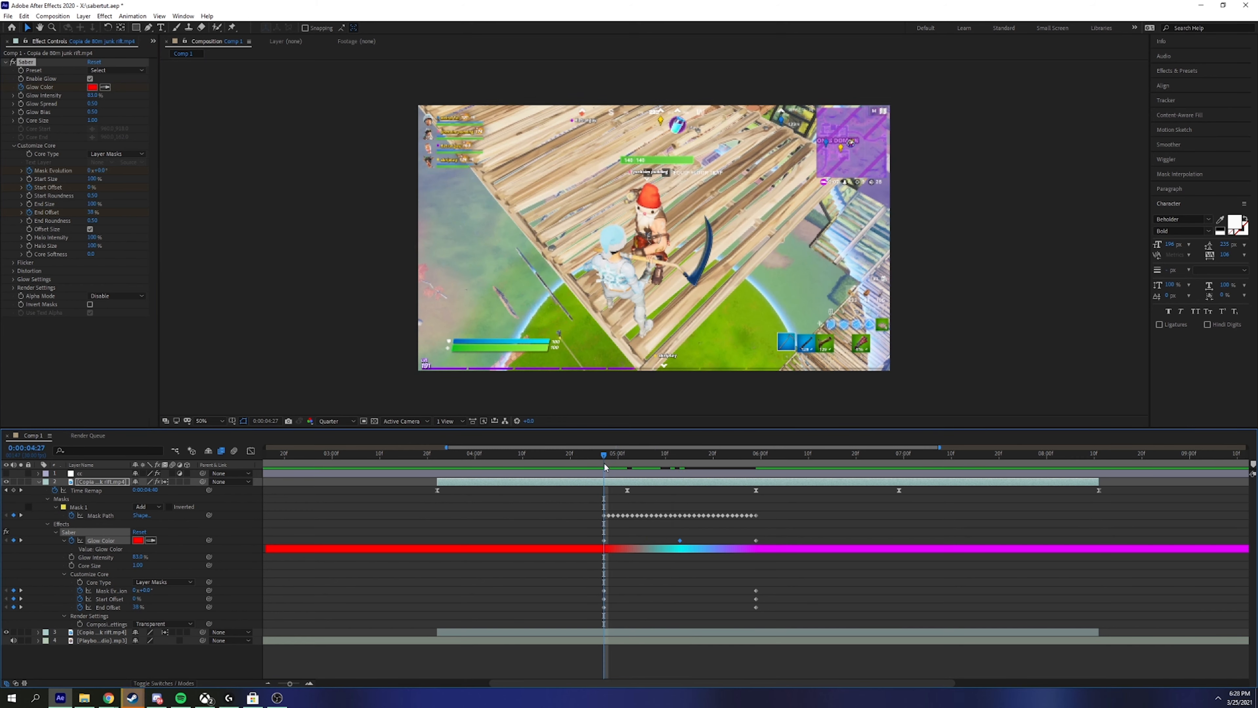
pyautogui.moveTo(606, 461); pyautogui.dragTo(604, 493)
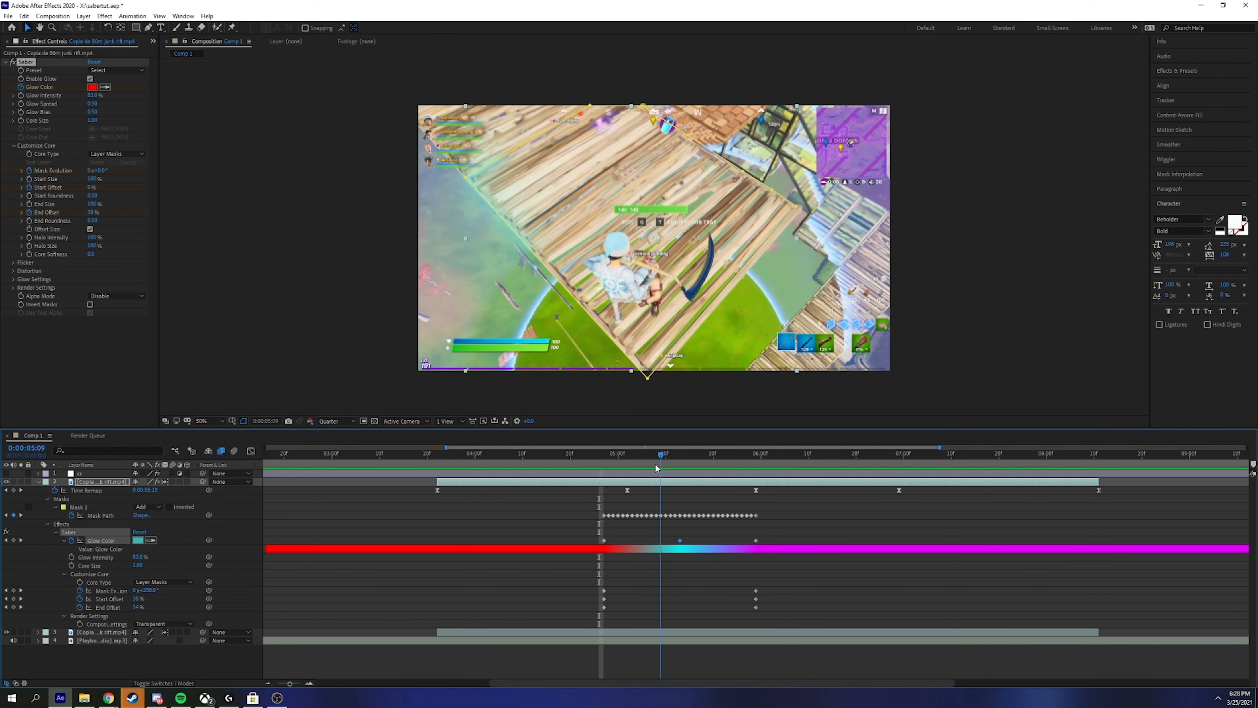
pyautogui.click(595, 501)
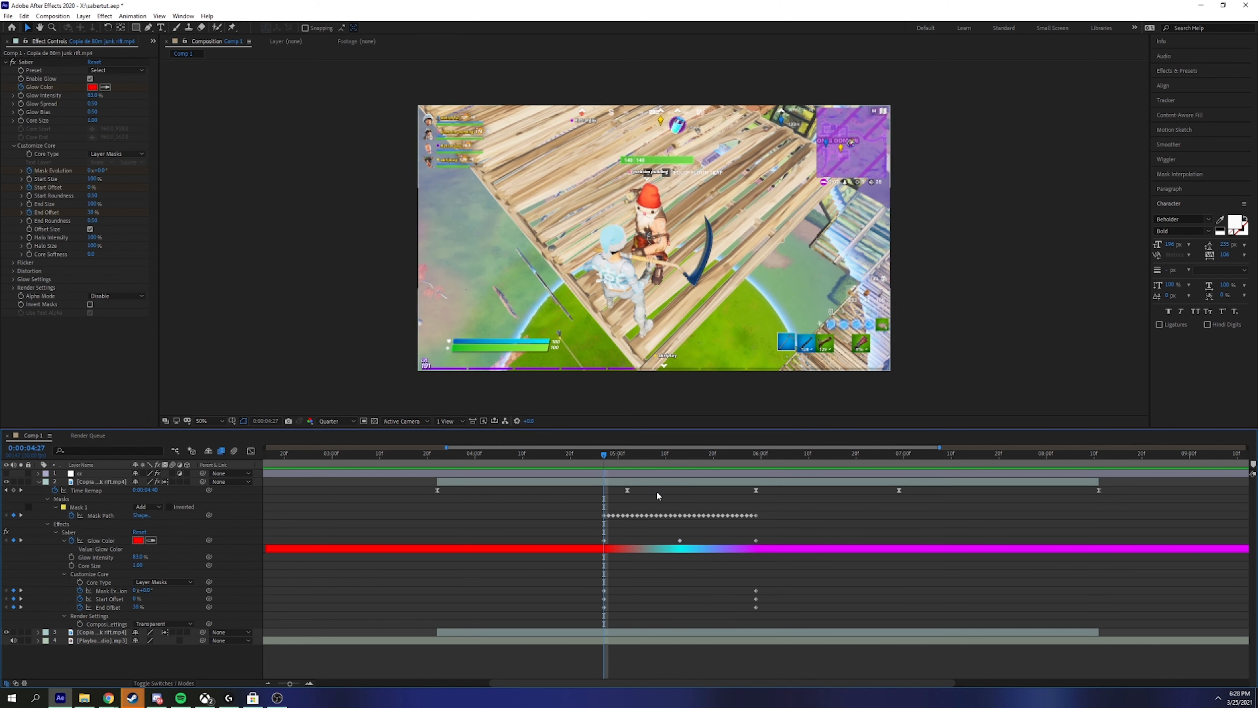
pyautogui.moveTo(606, 456)
pyautogui.mouseDown()
pyautogui.moveTo(720, 463)
pyautogui.moveTo(600, 470)
pyautogui.mouseUp()
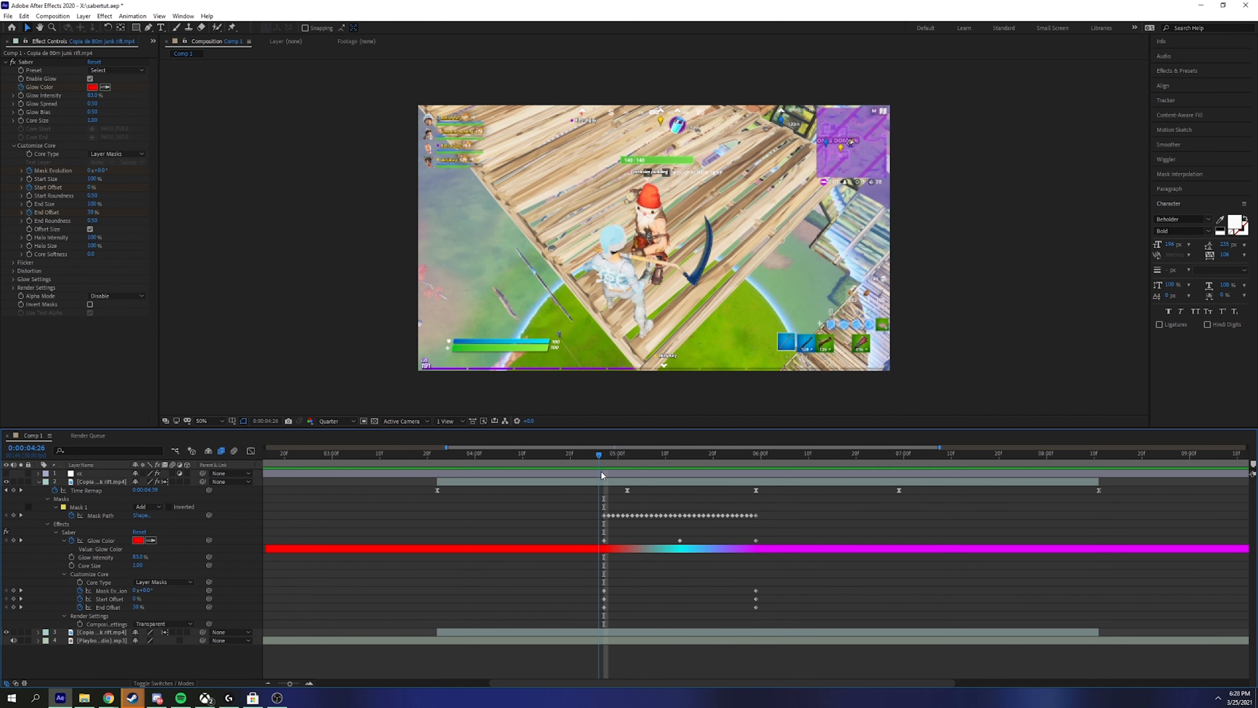
# Step: With the lower gameplay clip layer selected and the Selection tool active, open the FX Console search
pyautogui.click(706, 300)
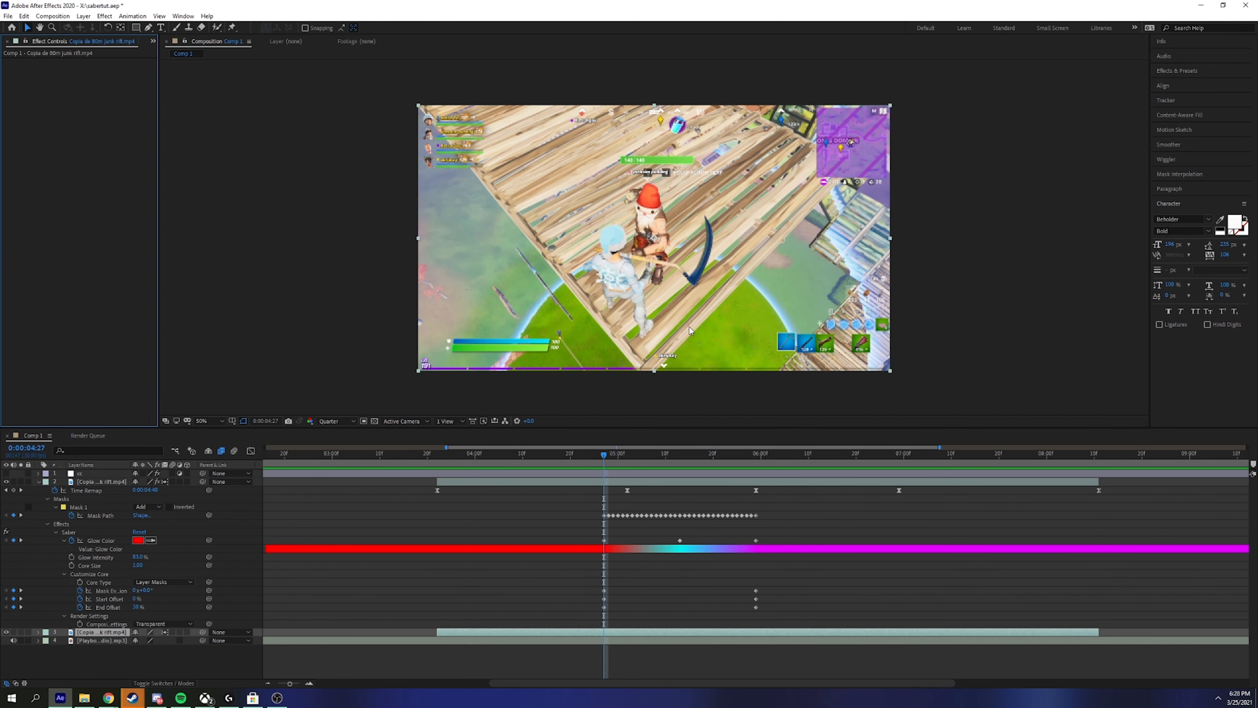
pyautogui.click(540, 571)
pyautogui.press('e')
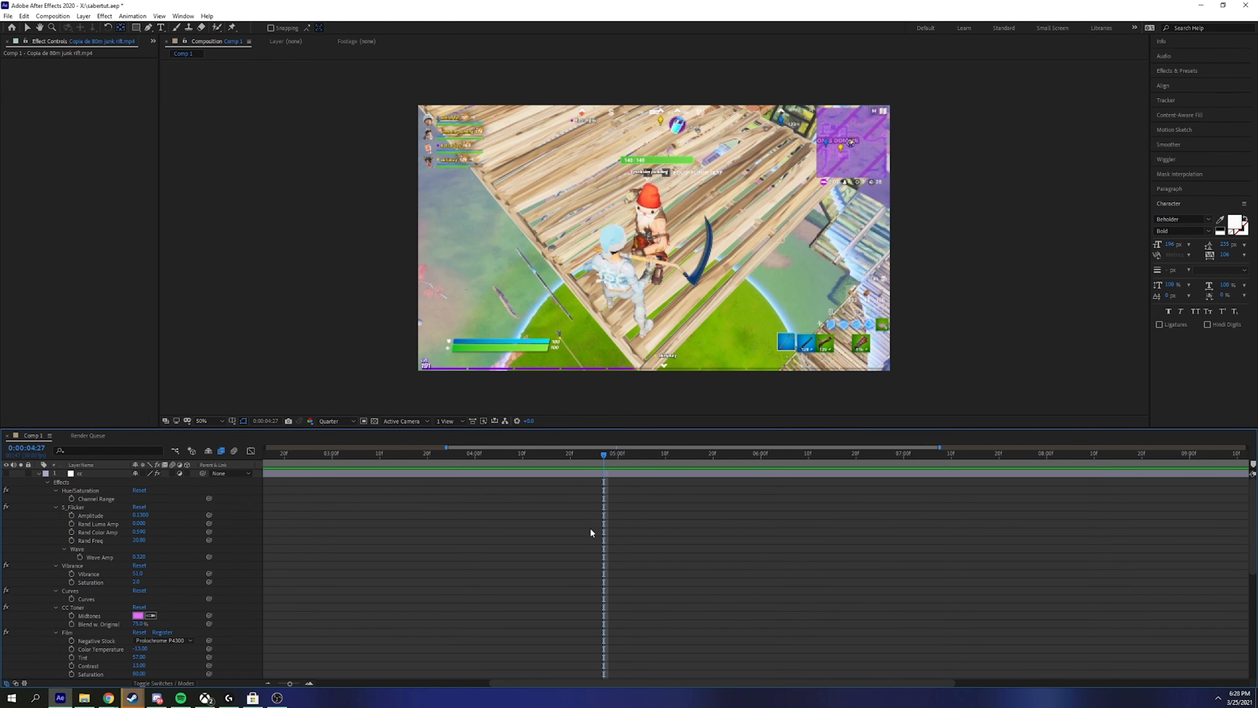
pyautogui.press('e')
pyautogui.click(581, 489)
pyautogui.press('v')
pyautogui.click(147, 95)
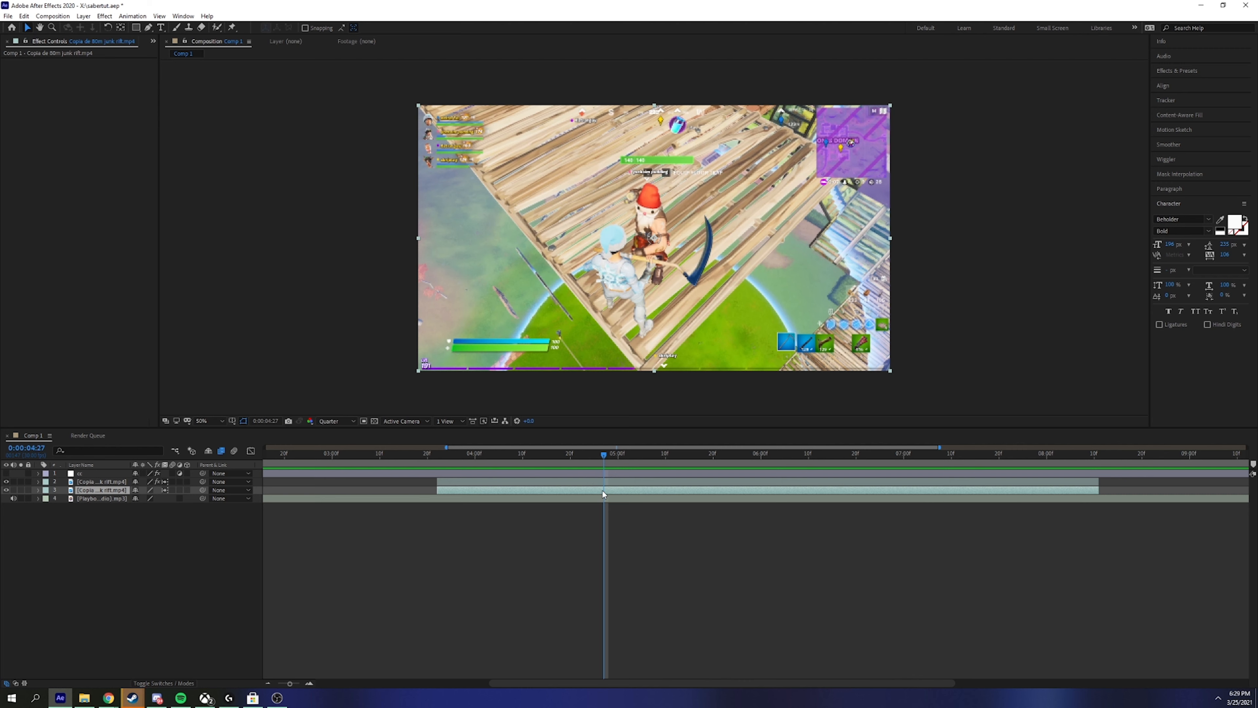
pyautogui.hotkey('ctrl', 'space')
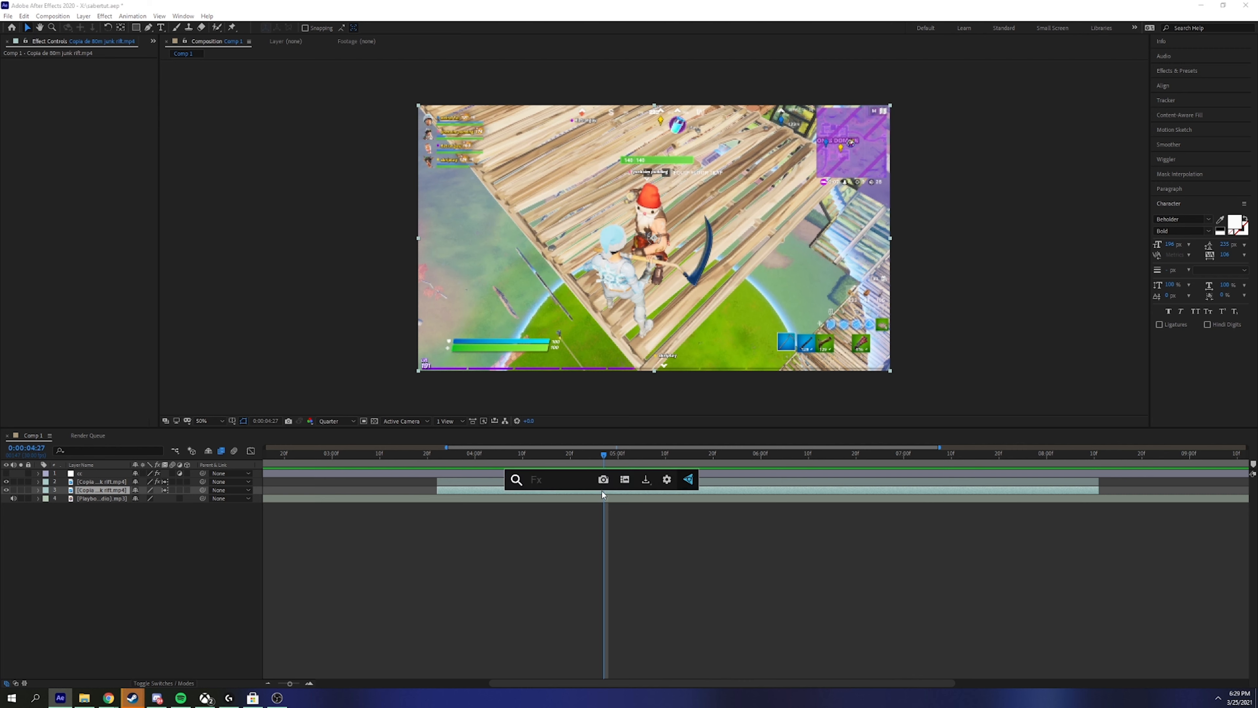
# Step: Apply FL Glow via an 'fl gl' search and lower its Amount to 0.160
pyautogui.write('fl gll')
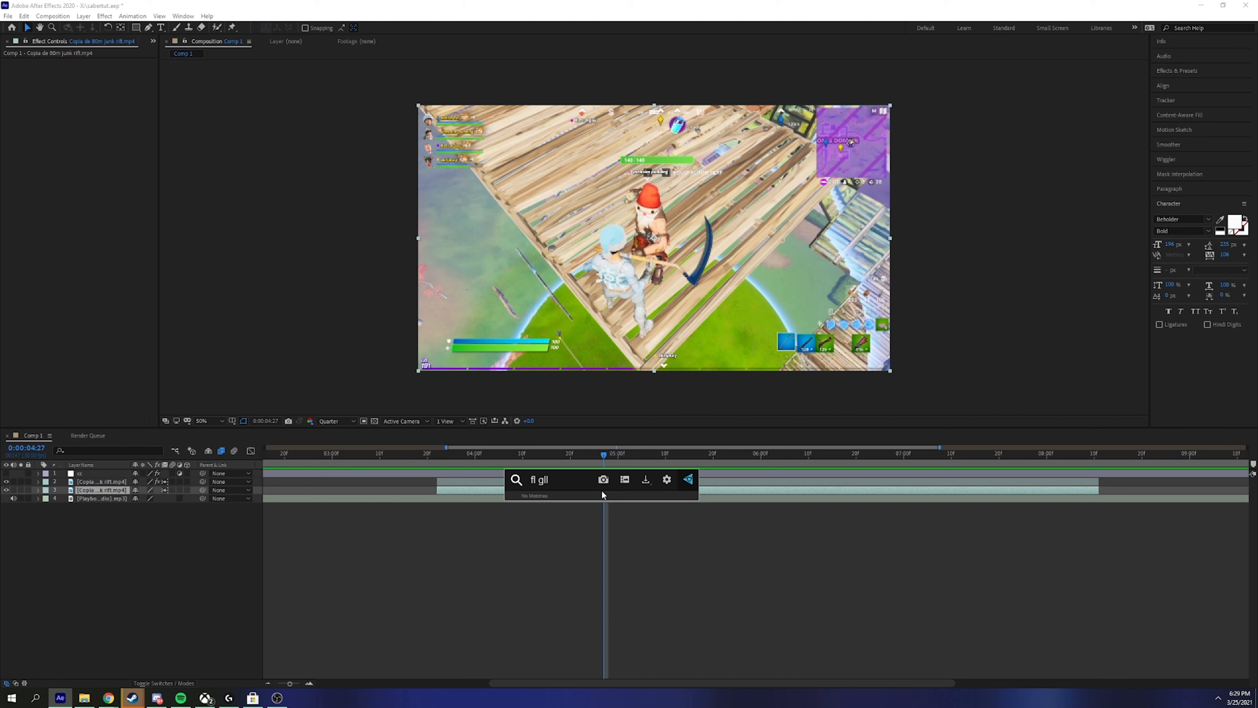
pyautogui.press('BackSpace')
pyautogui.click(577, 524)
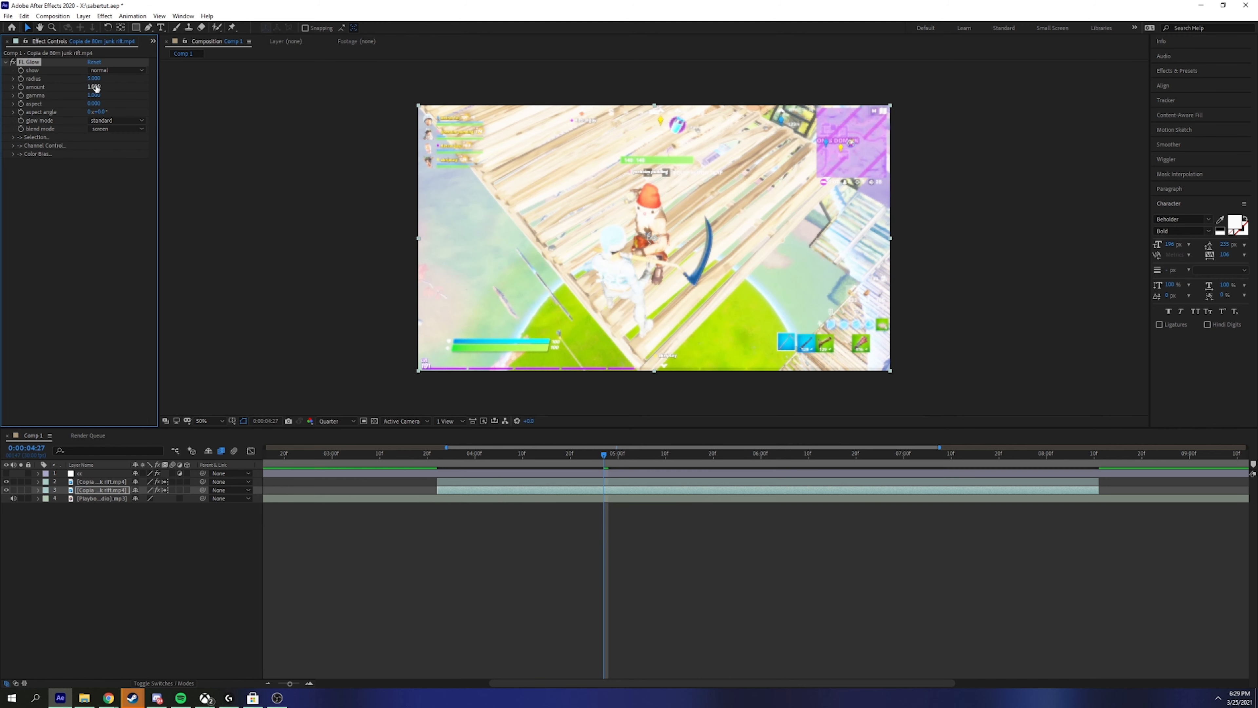
pyautogui.moveTo(90, 86)
pyautogui.mouseDown()
pyautogui.moveTo(61, 92)
pyautogui.moveTo(102, 79)
pyautogui.mouseUp()
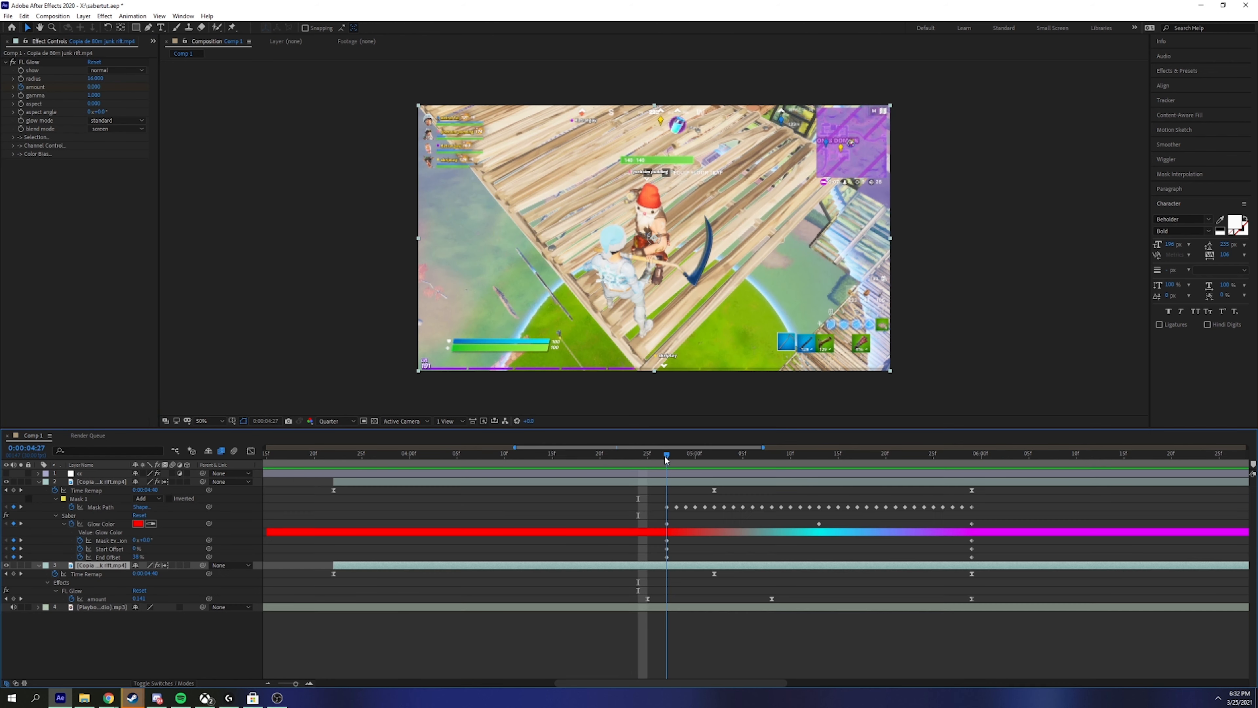
# Step: Move the Saber Start and End Offset keyframes to 0:00:05:06 and preview the transition
pyautogui.click(646, 479)
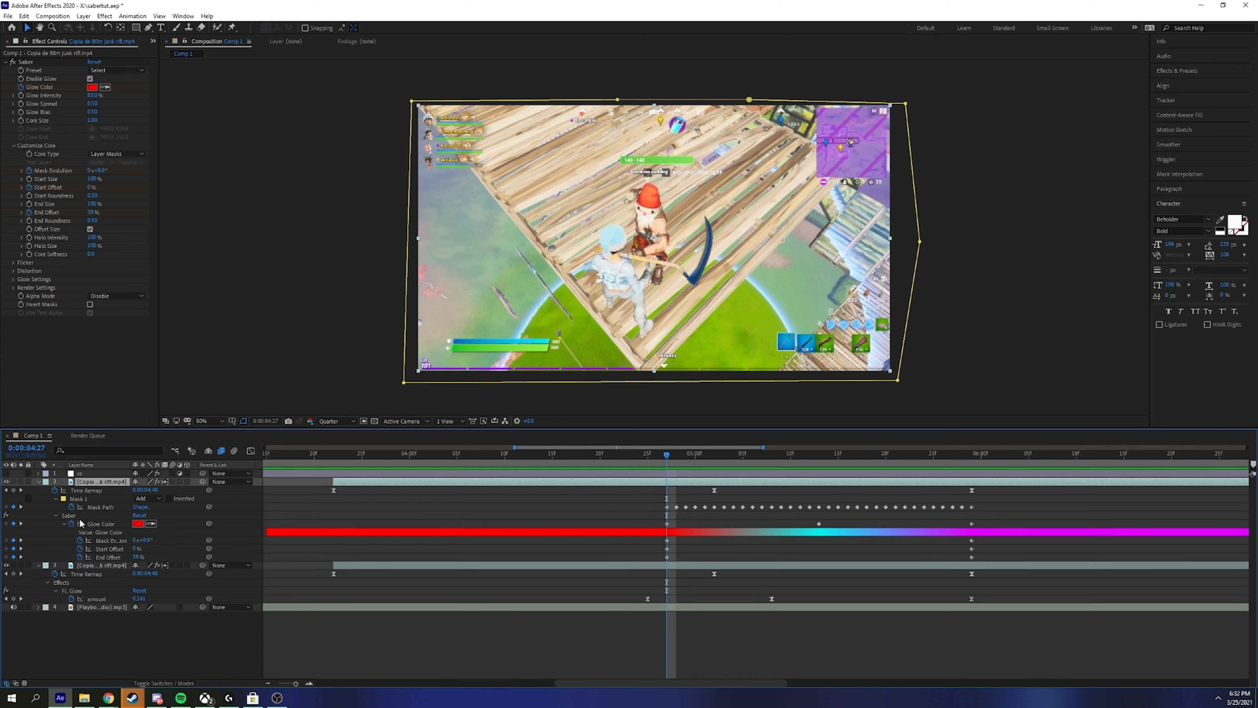
pyautogui.click(65, 524)
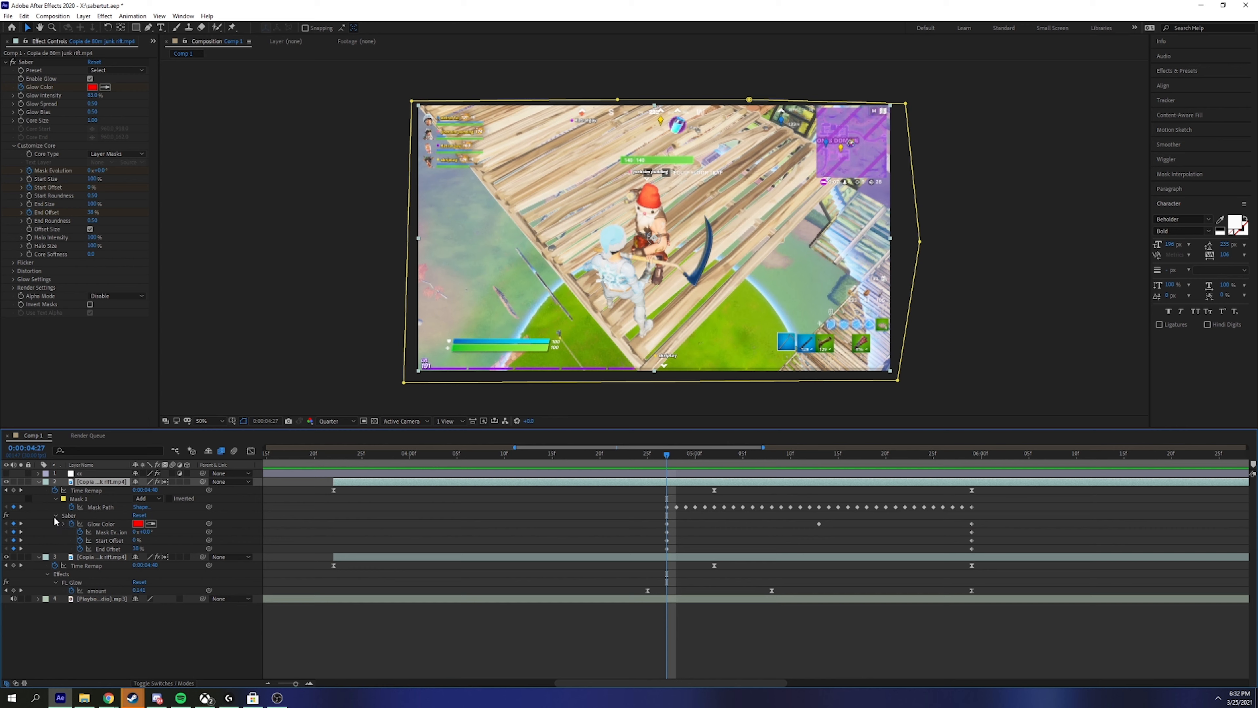
pyautogui.moveTo(668, 460); pyautogui.dragTo(726, 475)
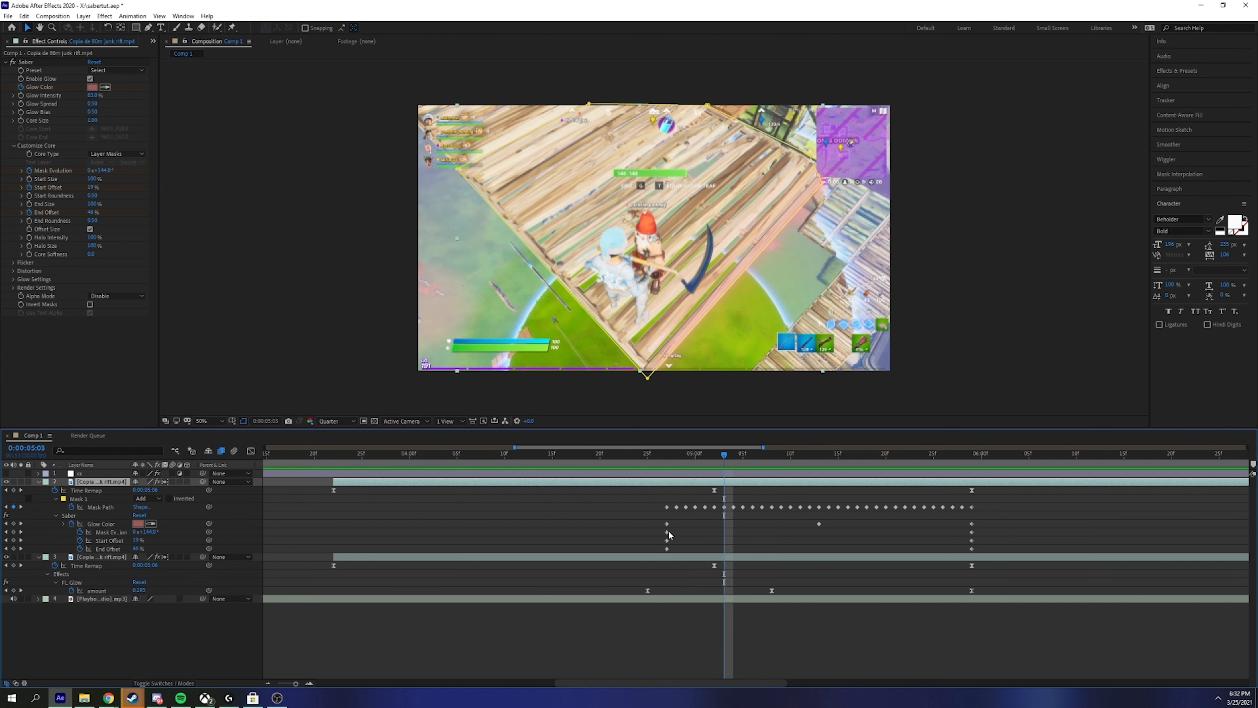
pyautogui.moveTo(656, 538); pyautogui.dragTo(724, 545)
pyautogui.click(718, 471)
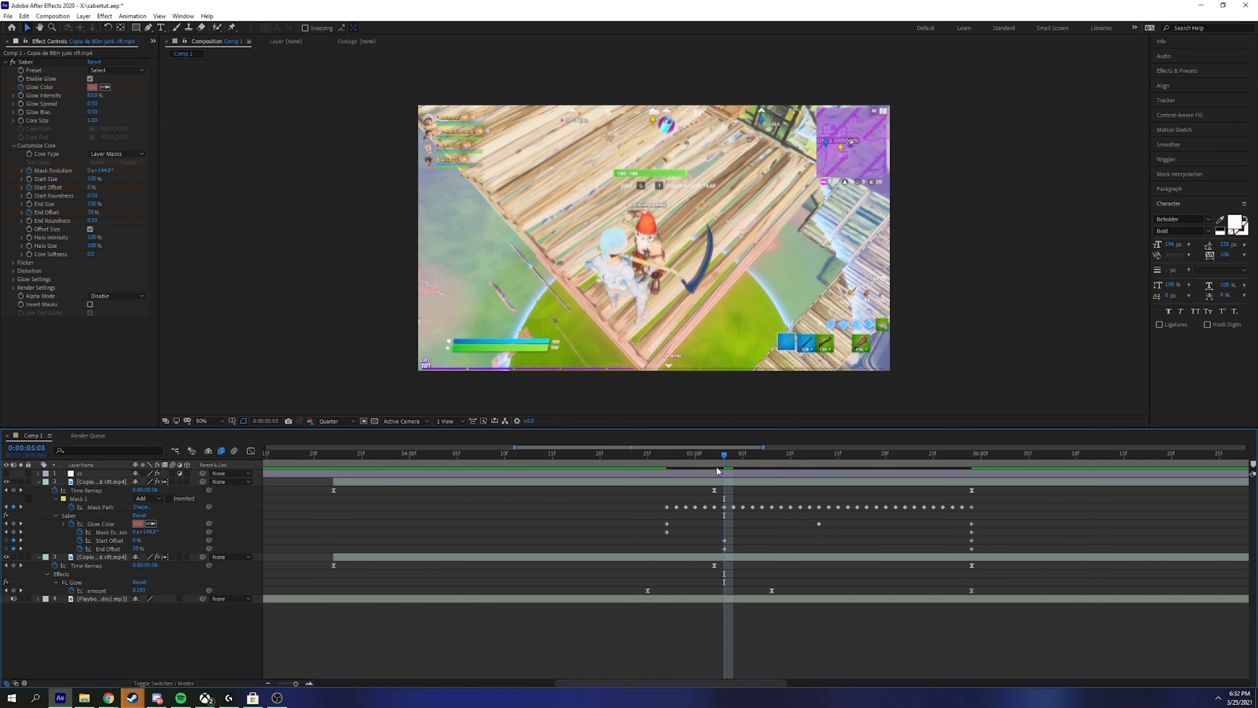
pyautogui.press('space')
pyautogui.press('space')
pyautogui.moveTo(724, 457); pyautogui.dragTo(670, 478)
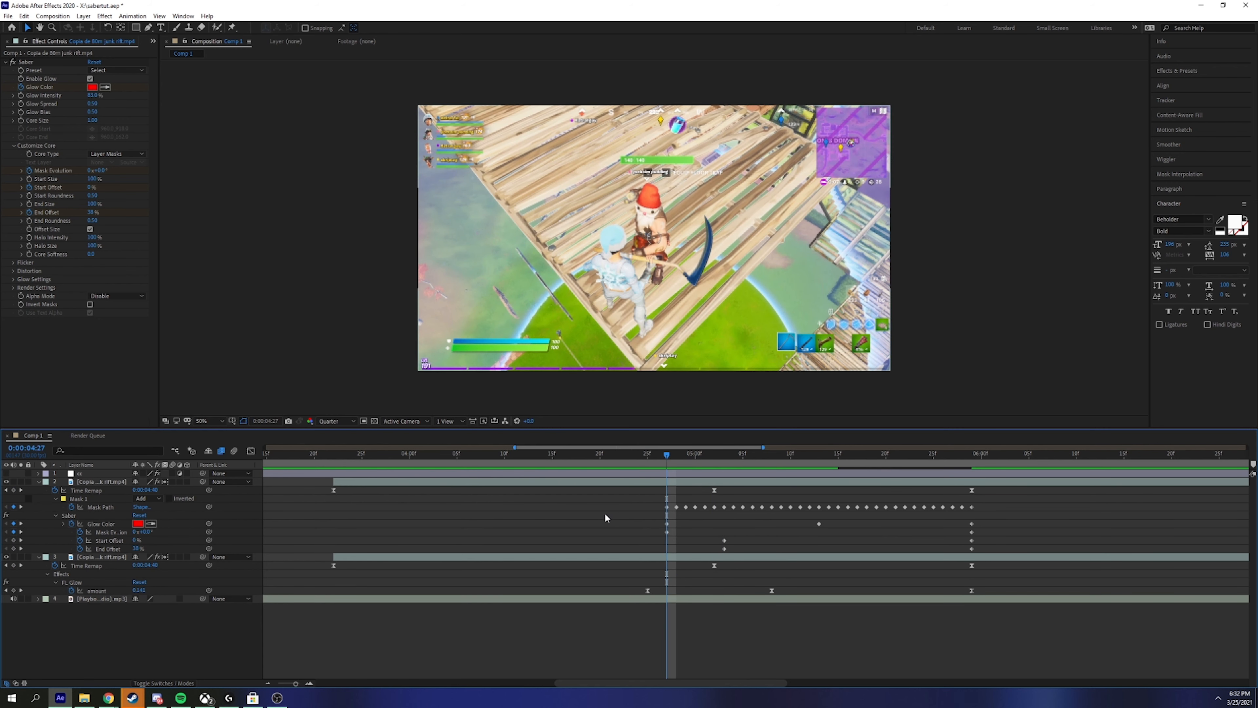
# Step: Shift the glow colour and mask evolution keyframes later to match the offsets
pyautogui.click(667, 528)
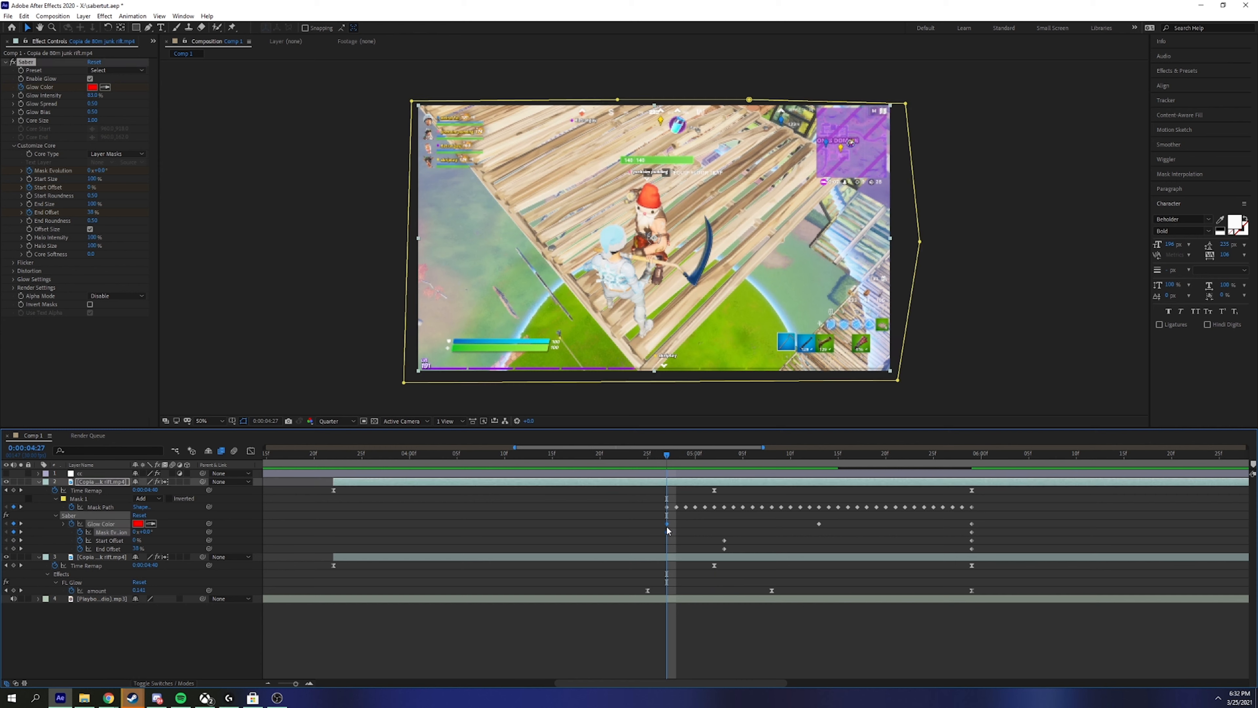
pyautogui.moveTo(667, 524); pyautogui.dragTo(724, 525)
pyautogui.moveTo(679, 460); pyautogui.dragTo(721, 462)
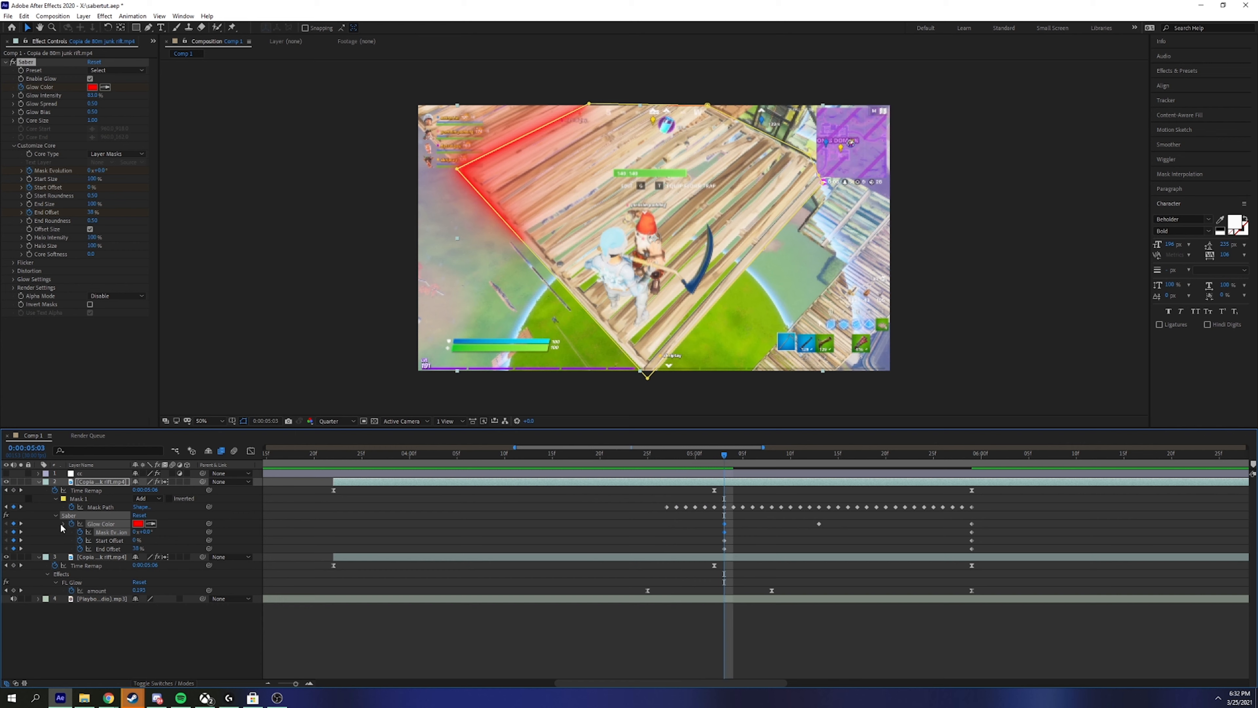
# Step: Set a first Effect Opacity keyframe under the Saber effect's Compositing Options at 0:00:05:03
pyautogui.click(54, 515)
pyautogui.scroll(-3, 68, 545)
pyautogui.scroll(-1, 71, 562)
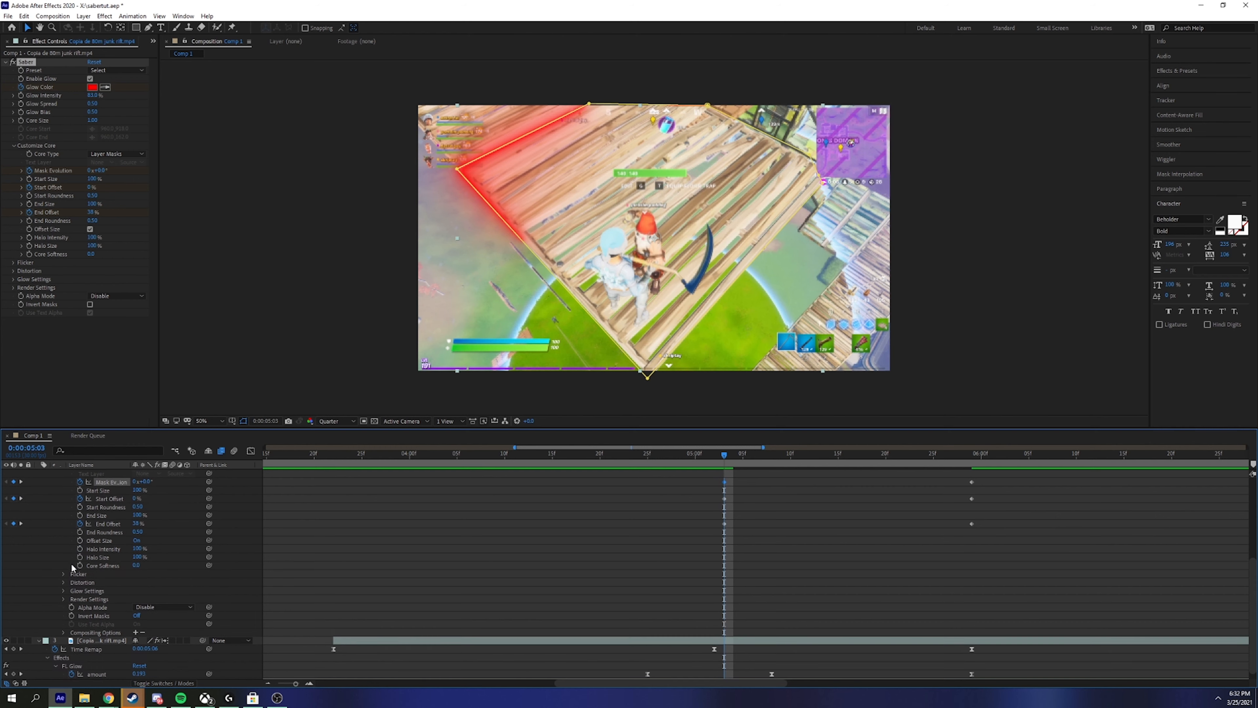
pyautogui.click(64, 634)
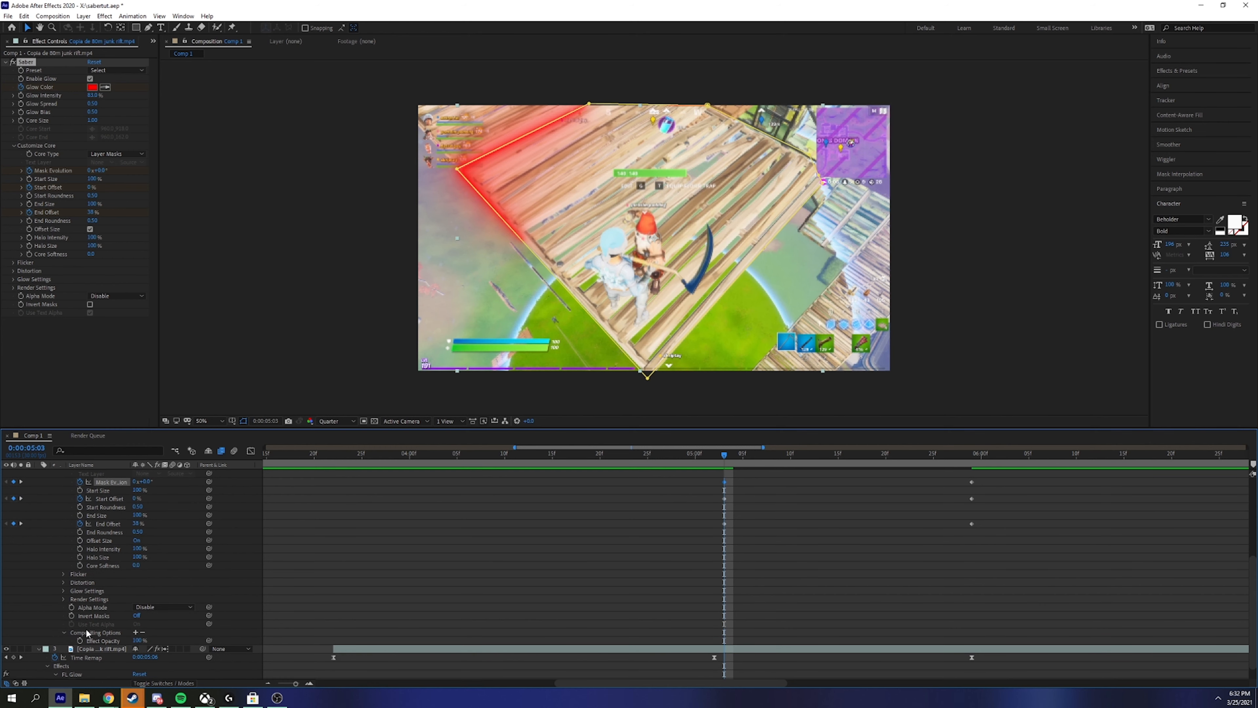
pyautogui.scroll(-1, 700, 576)
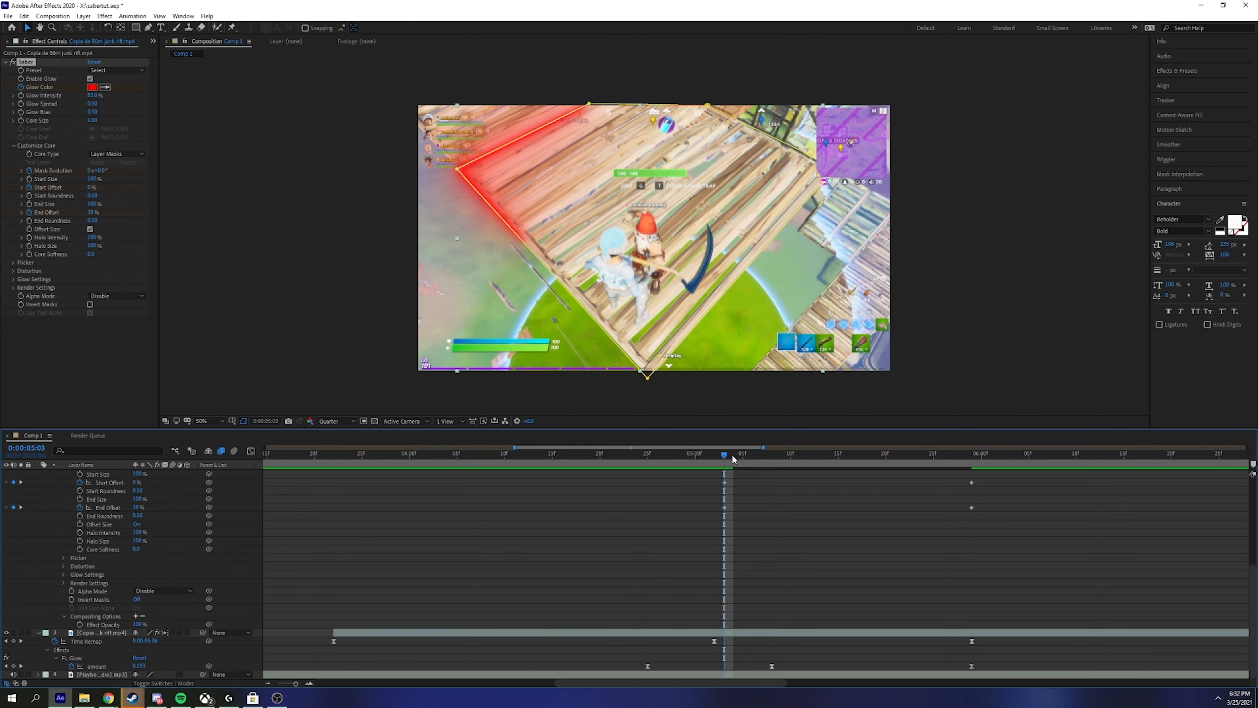
pyautogui.click(79, 625)
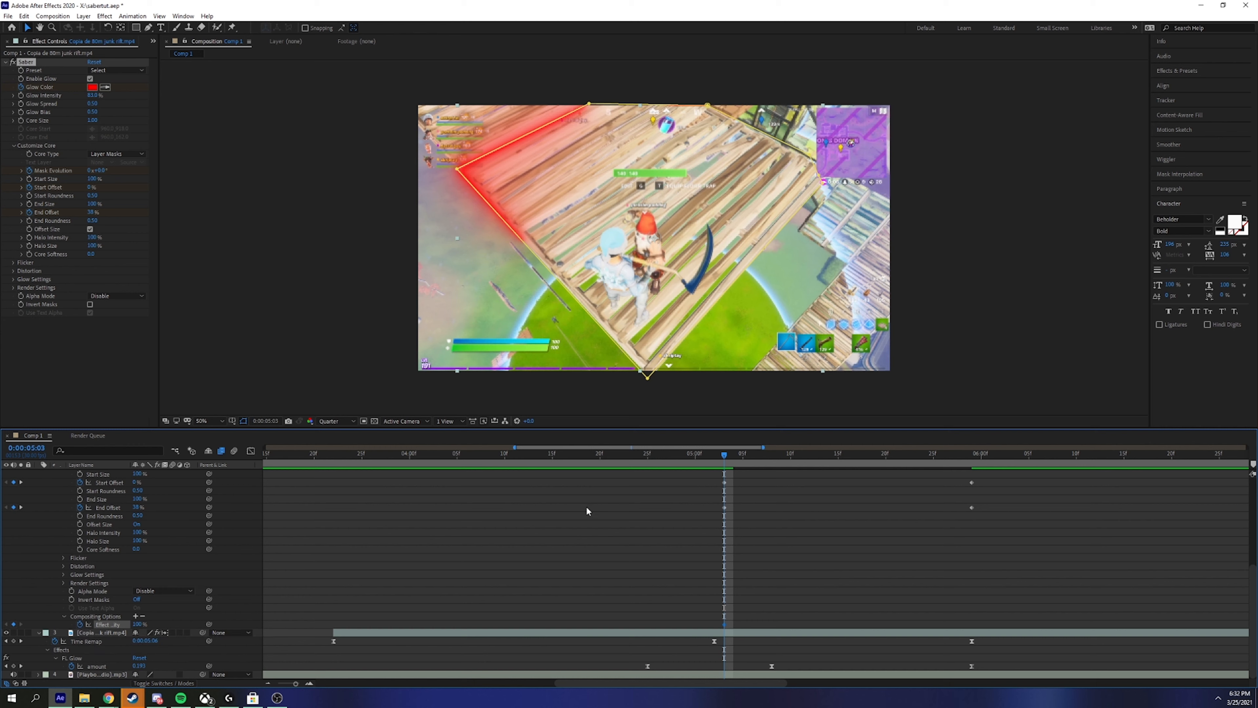
# Step: Add a second Effect Opacity keyframe so the glow reaches 100% by 0:00:05:04
pyautogui.click(714, 456)
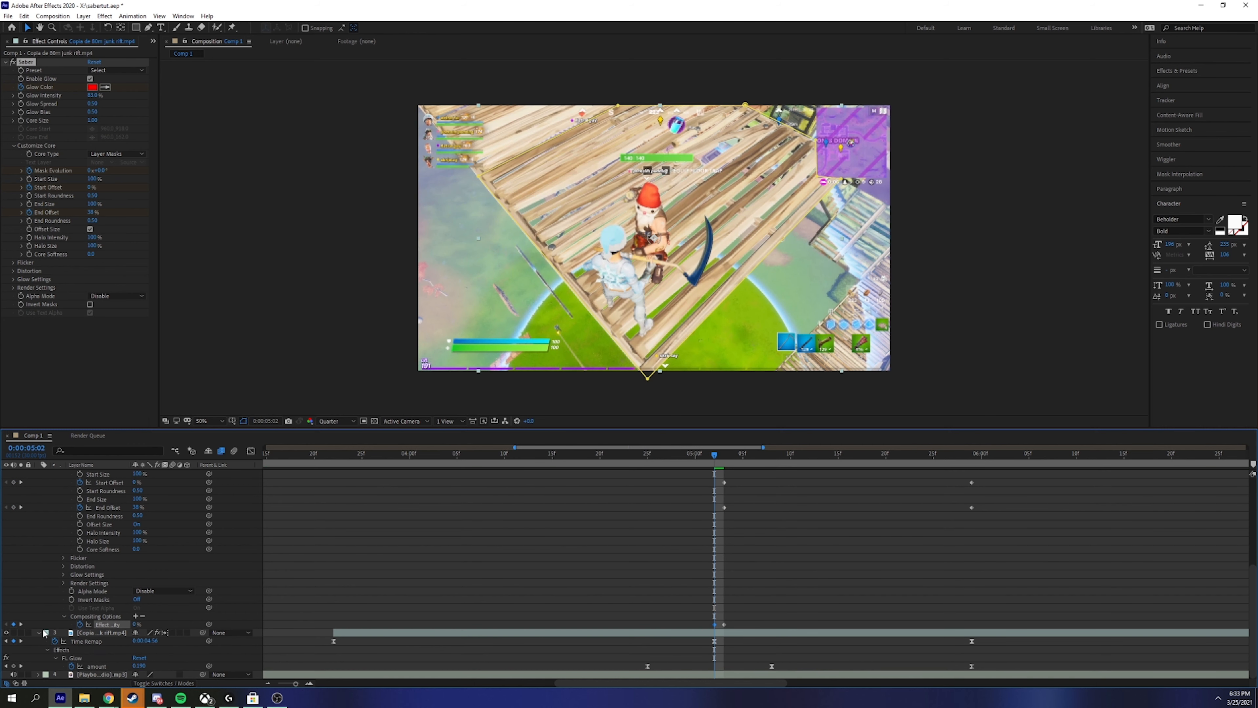
pyautogui.moveTo(714, 624)
pyautogui.mouseDown()
pyautogui.moveTo(677, 624)
pyautogui.moveTo(714, 625)
pyautogui.mouseUp()
pyautogui.click(737, 455)
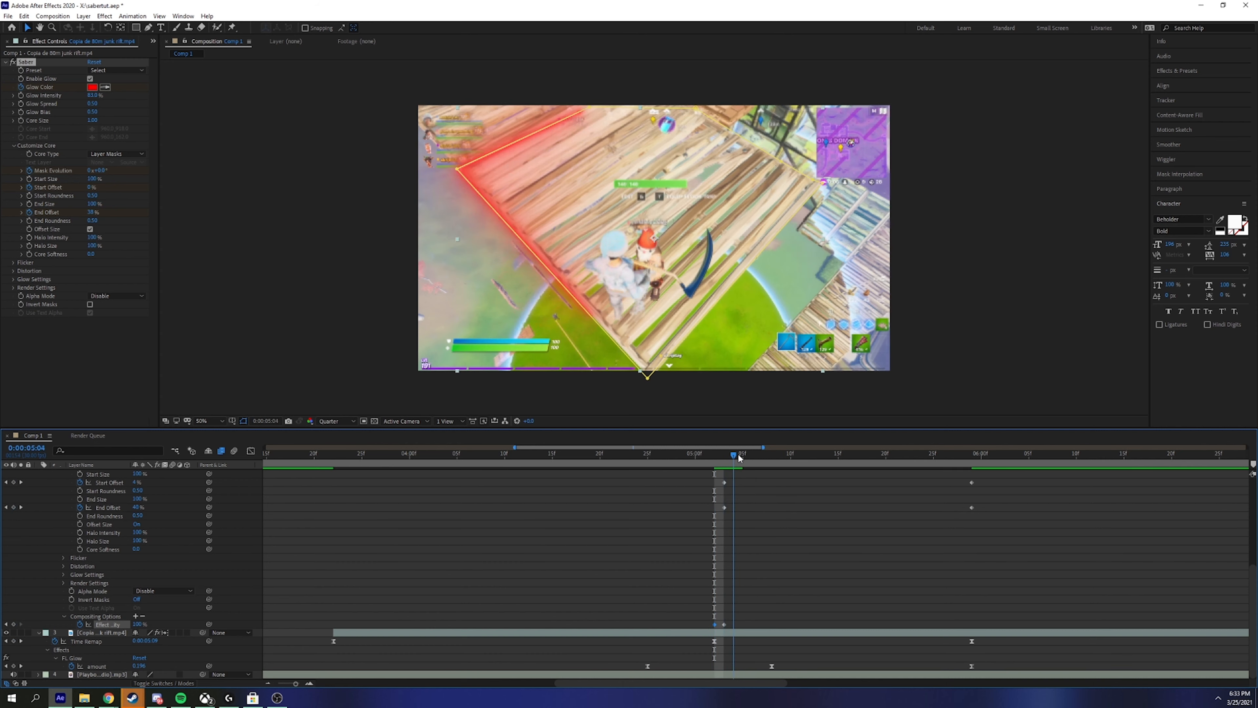
# Step: Preview and scrub the saber transition, stopping back at 0:00:05:00
pyautogui.press('space')
pyautogui.click(697, 455)
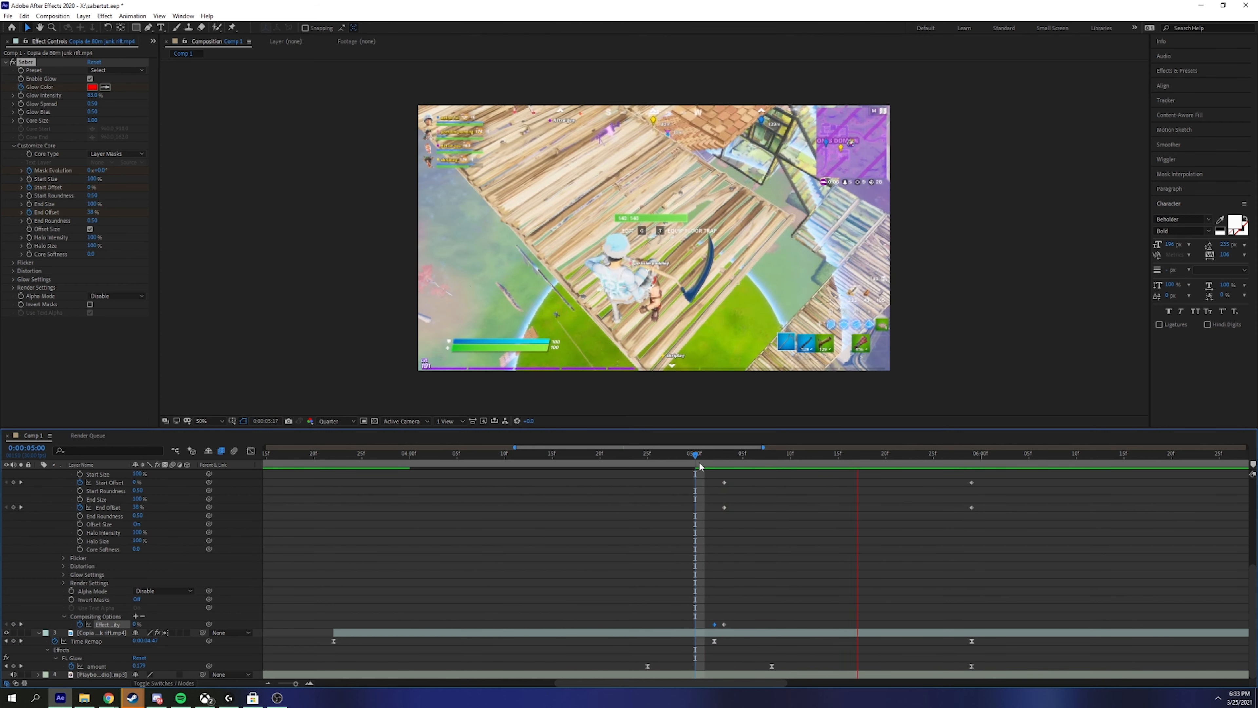
pyautogui.moveTo(701, 466); pyautogui.dragTo(861, 469)
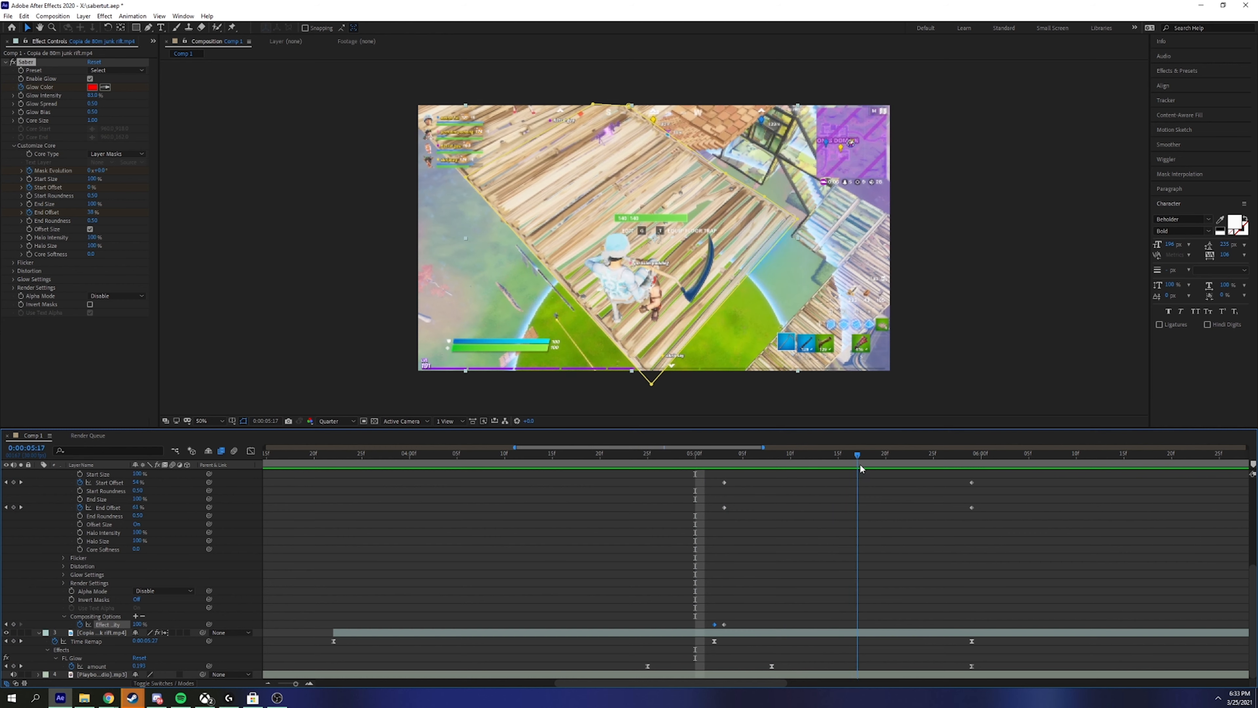
pyautogui.press('space')
pyautogui.click(697, 455)
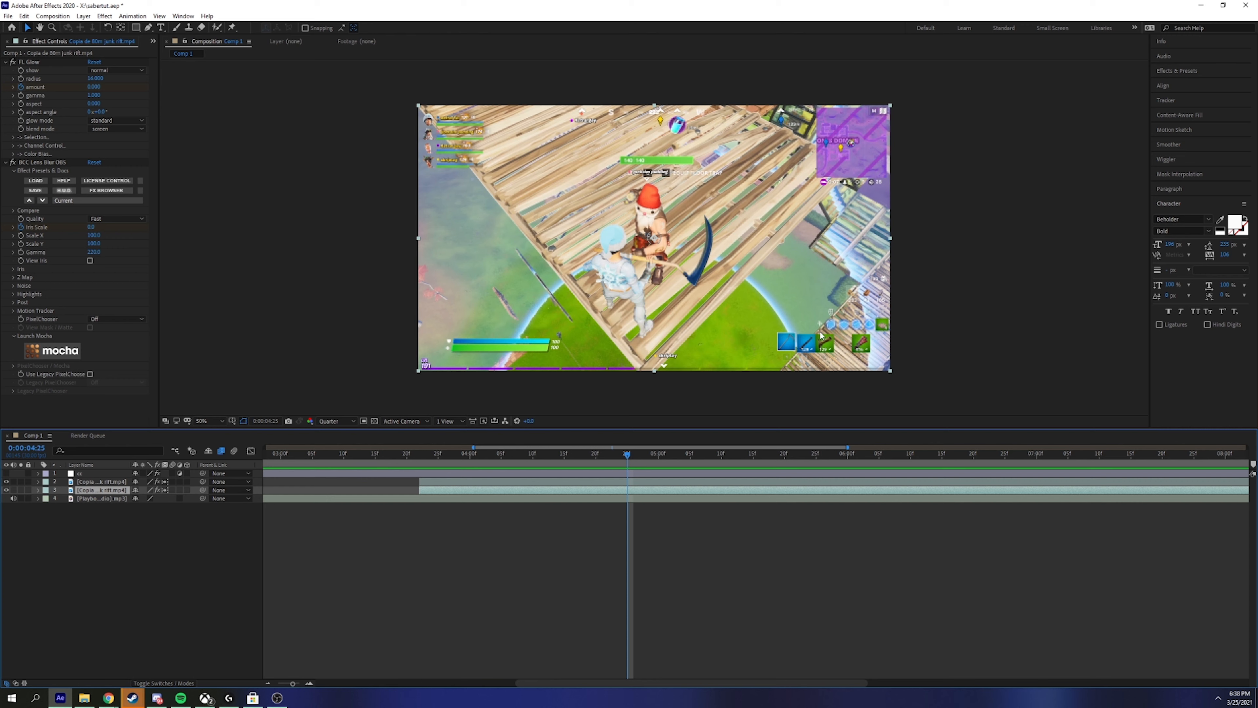
# Step: Apply Magic Bullet Looks to the gameplay clip and launch its Looks editor
pyautogui.moveTo(626, 451); pyautogui.dragTo(680, 460)
pyautogui.hotkey('ctrl', 'space')
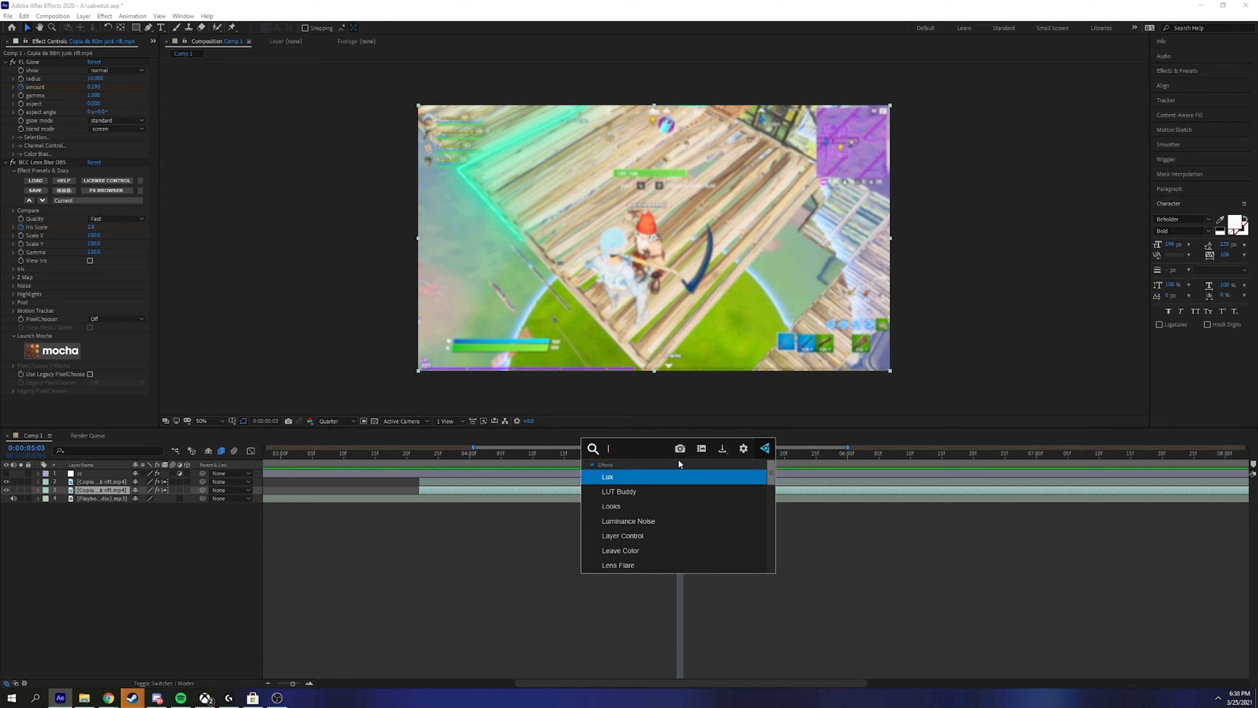
pyautogui.press('Escape')
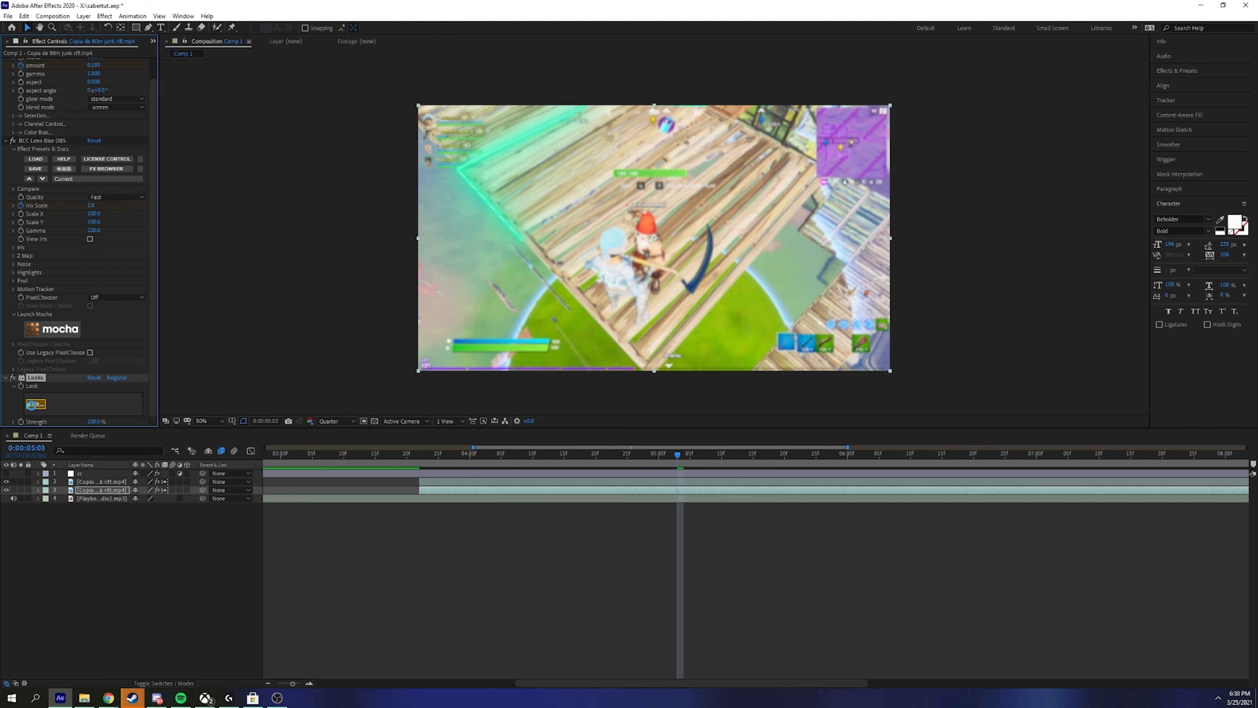
pyautogui.click(35, 404)
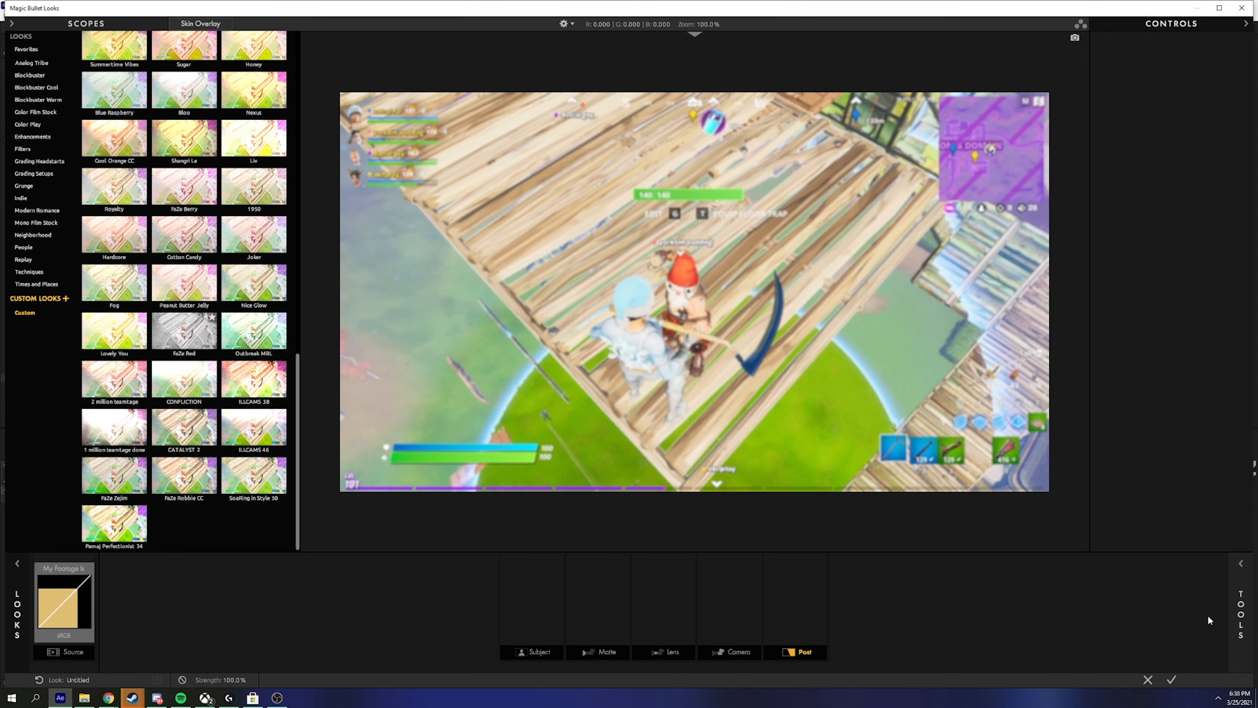
# Step: Drop an HSL Colors tool into the Post slot and pull the reds' saturation down toward -100%
pyautogui.click(1245, 574)
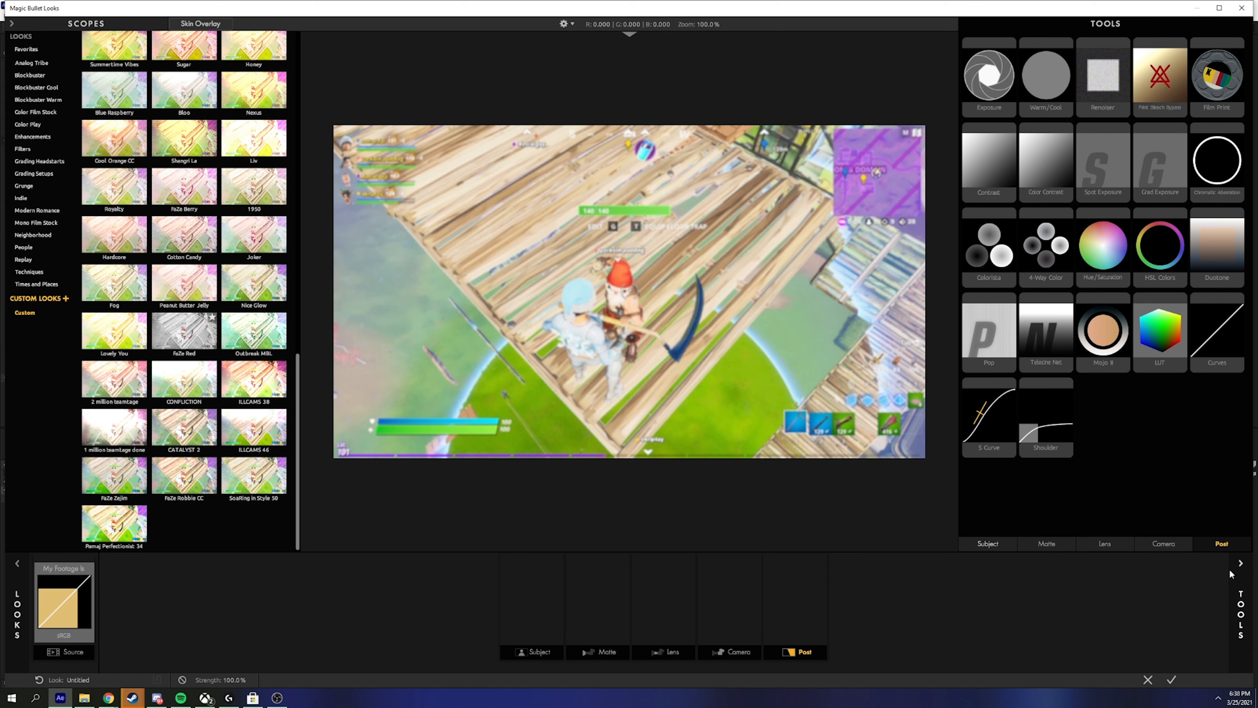
pyautogui.moveTo(1160, 246); pyautogui.dragTo(796, 602)
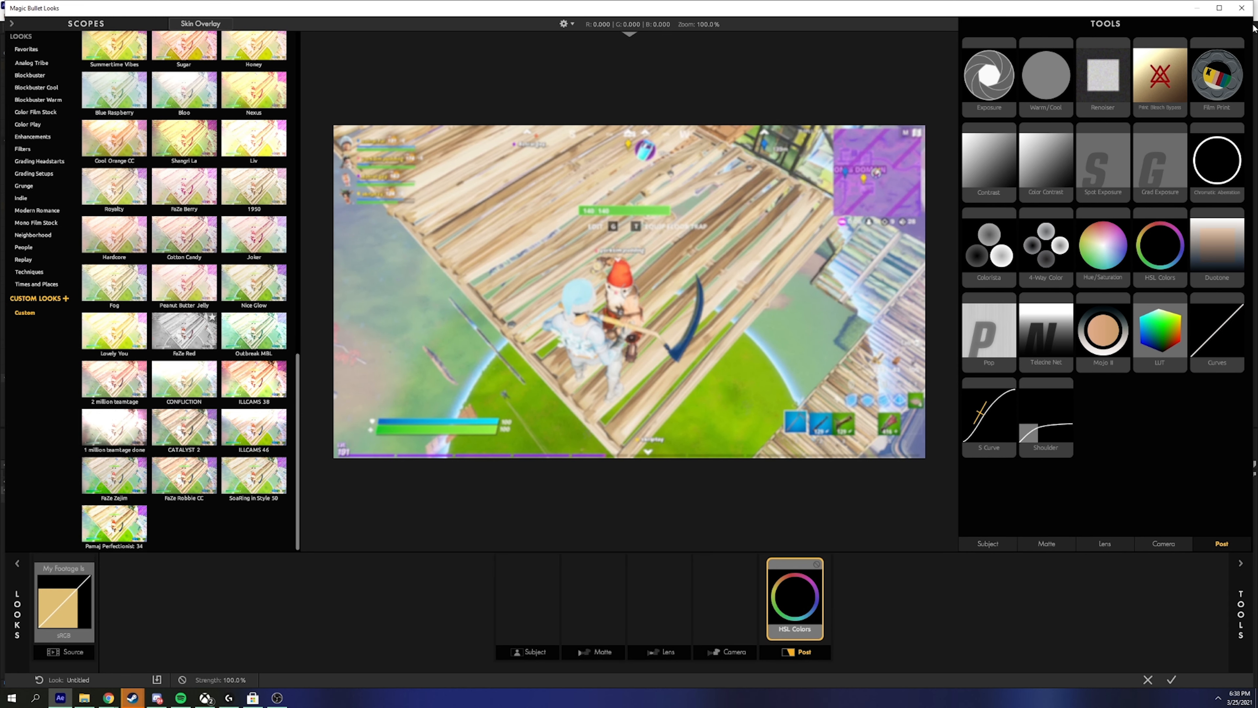
pyautogui.click(1240, 565)
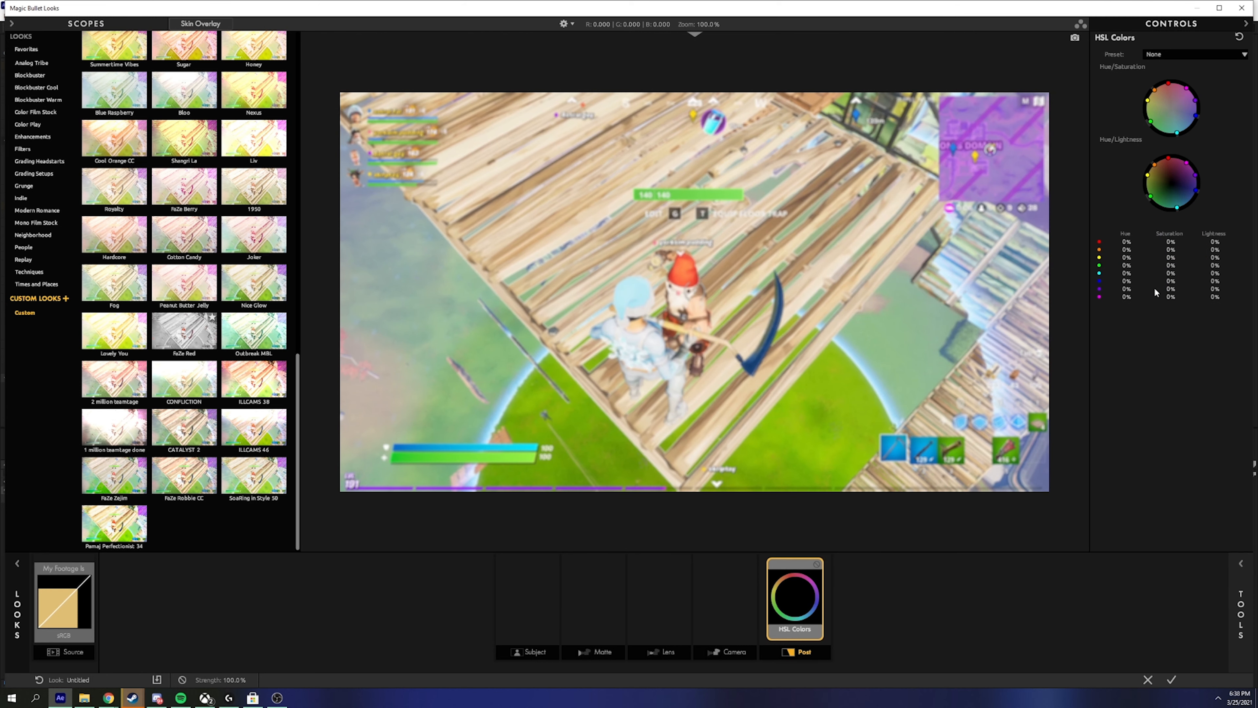
pyautogui.moveTo(1170, 242); pyautogui.dragTo(1186, 281)
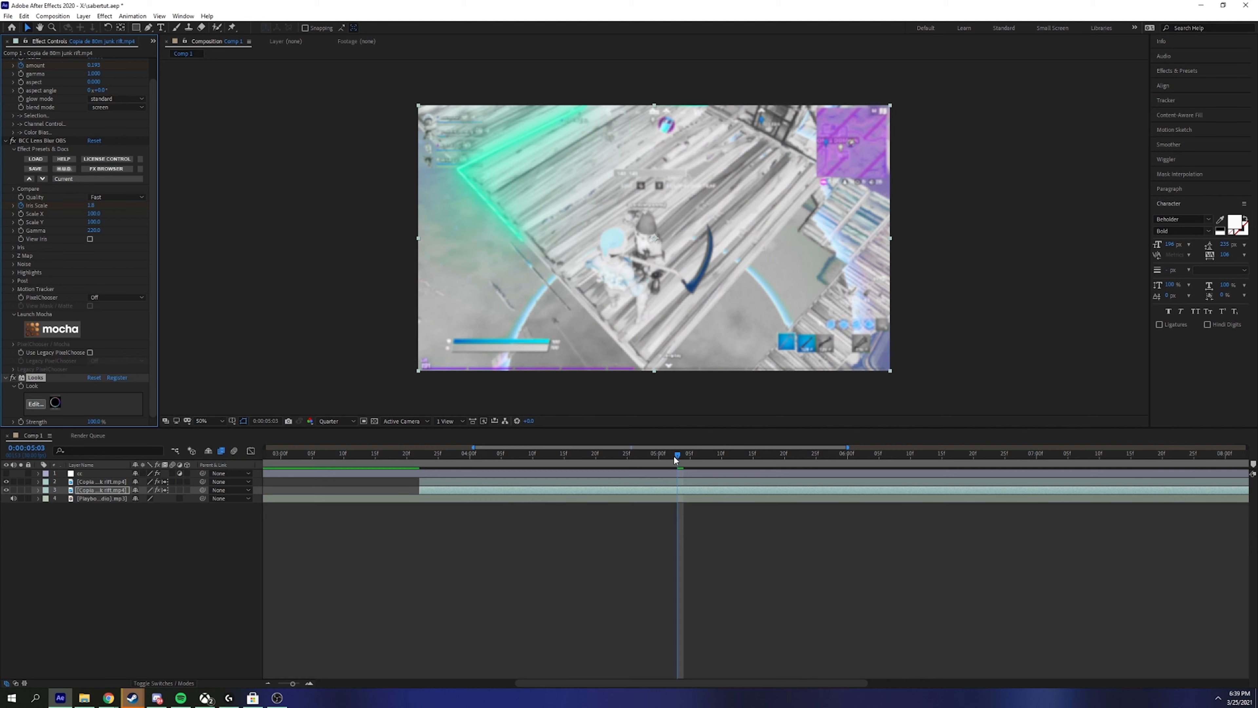
# Step: Keyframe Looks Strength from 0% at 0:00:04:27 up to 100% at 0:00:05:03
pyautogui.moveTo(676, 460); pyautogui.dragTo(644, 472)
pyautogui.press('space')
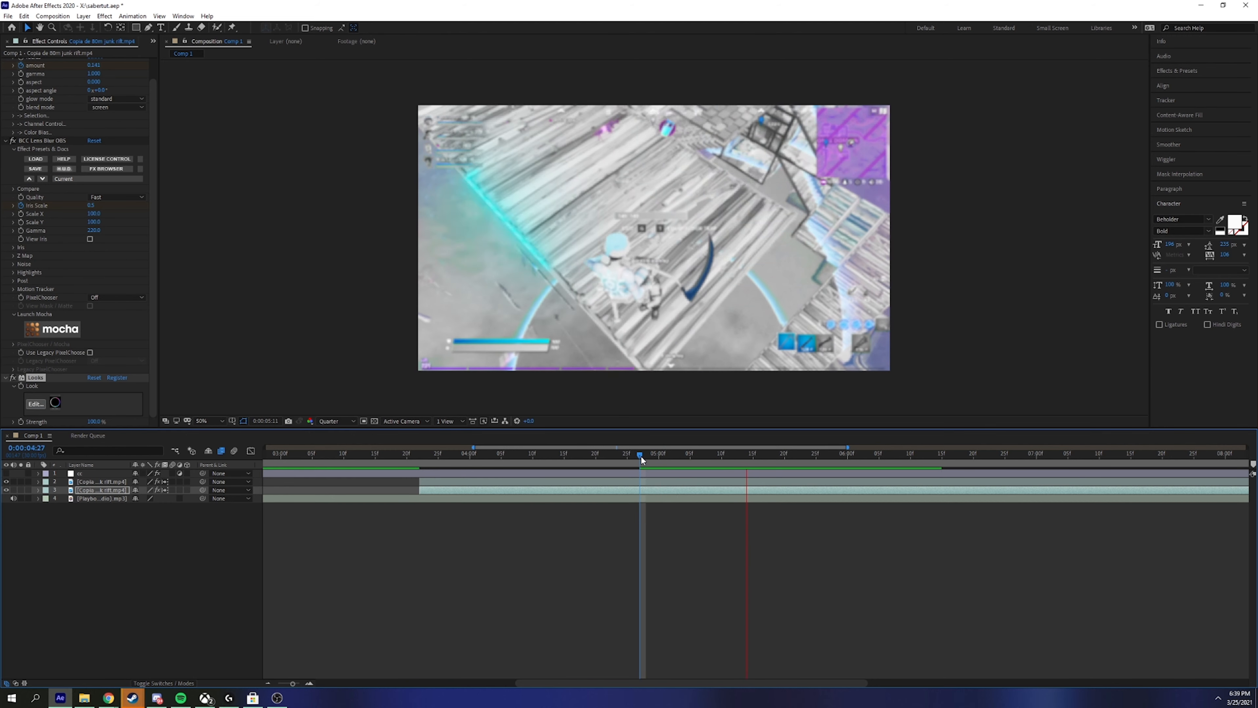
pyautogui.press('space')
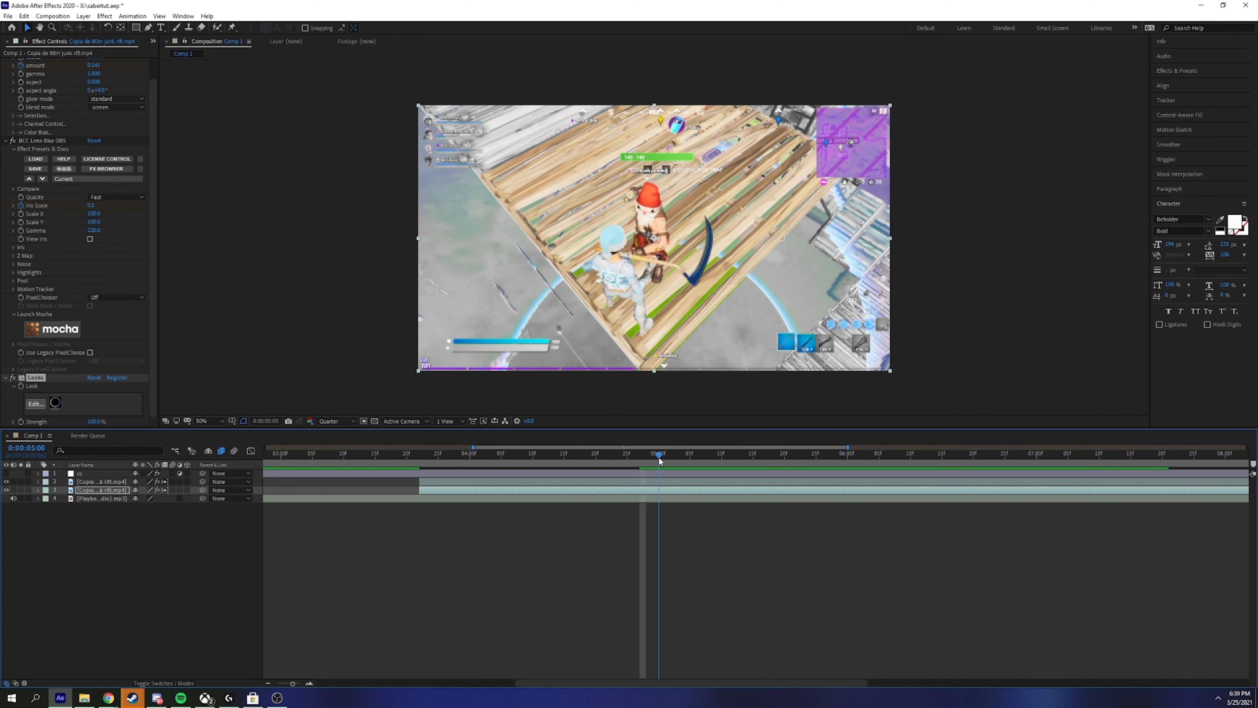
pyautogui.click(21, 422)
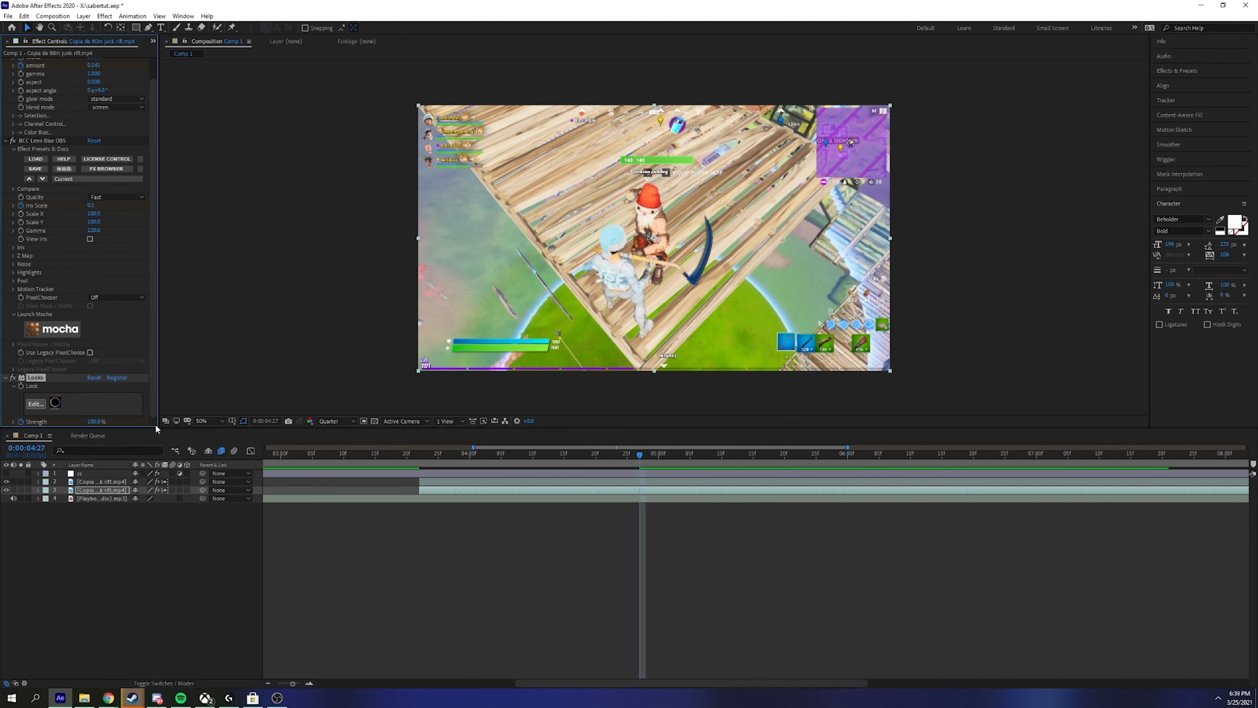
pyautogui.press('u')
pyautogui.moveTo(647, 455); pyautogui.dragTo(677, 455)
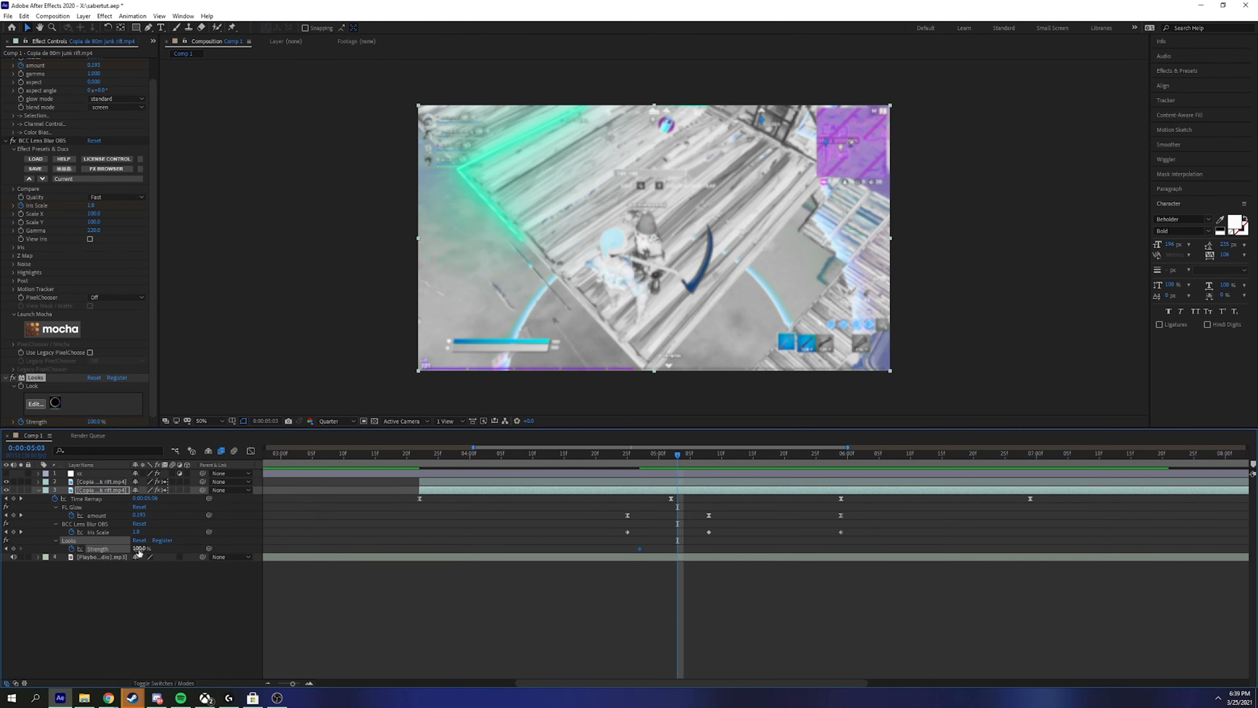
pyautogui.press('space')
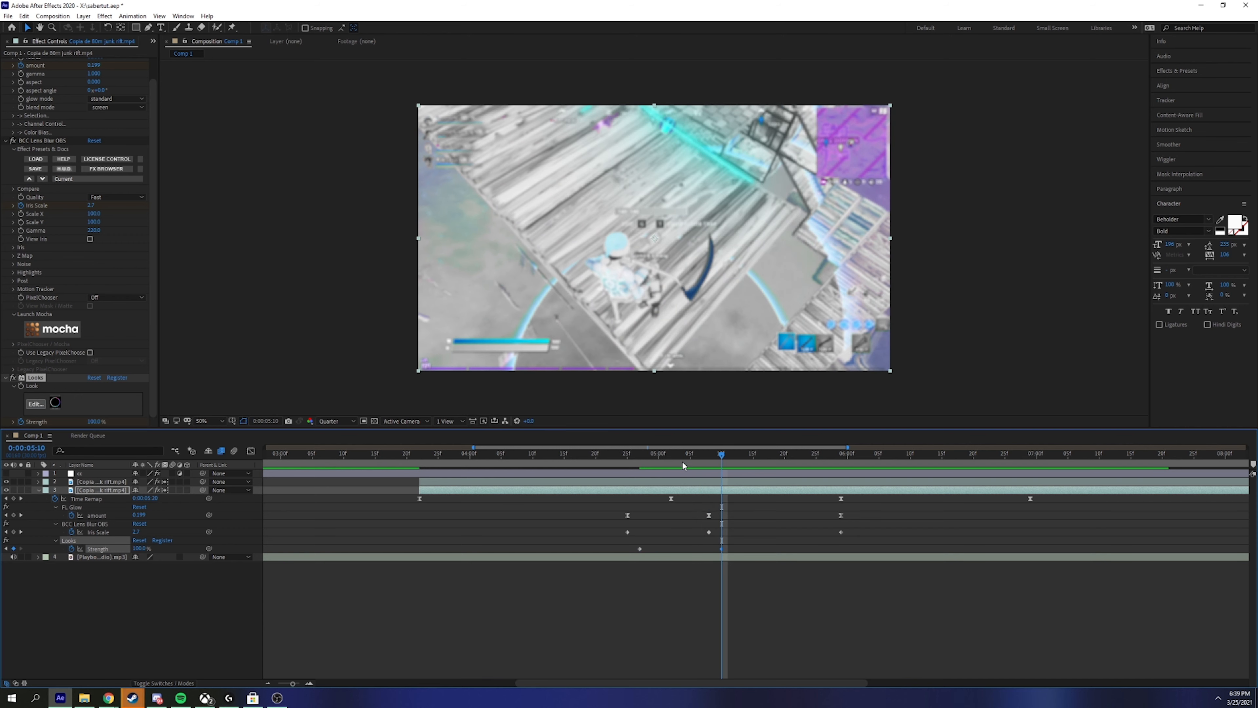
pyautogui.press('space')
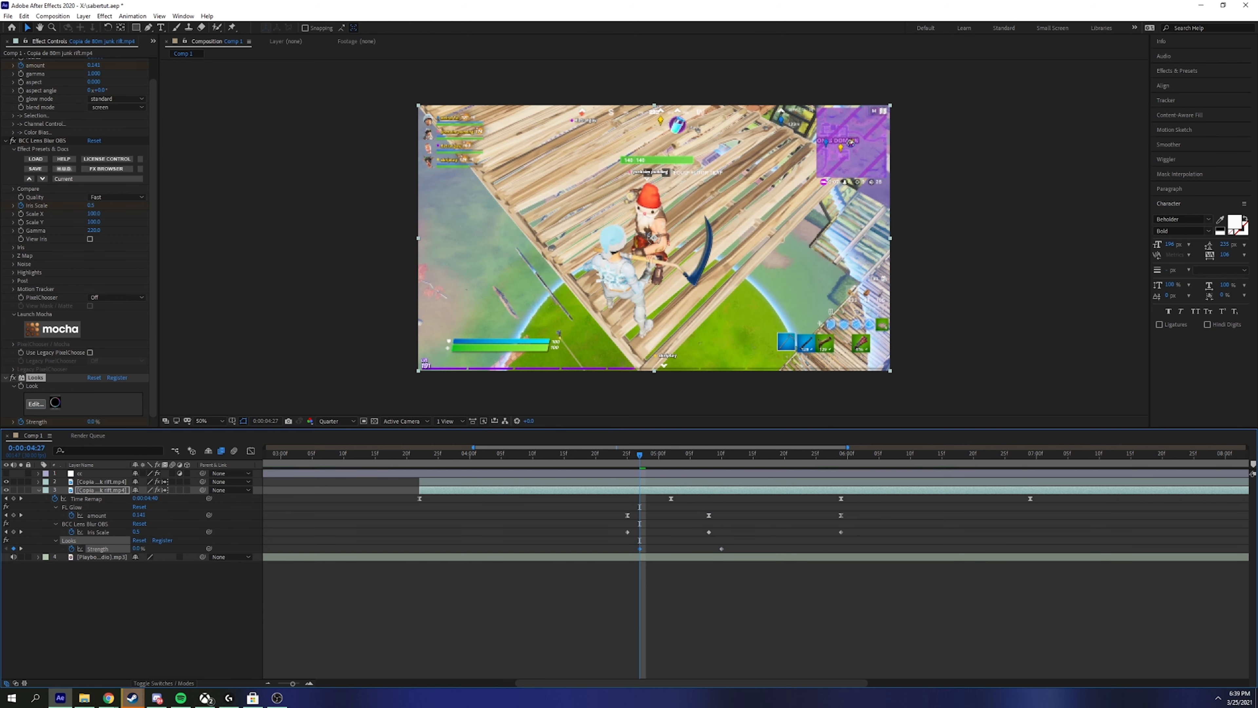
# Step: Play through the strength ramp past the transition, ending at 0:00:05:23
pyautogui.moveTo(640, 454); pyautogui.dragTo(715, 455)
pyautogui.press('space')
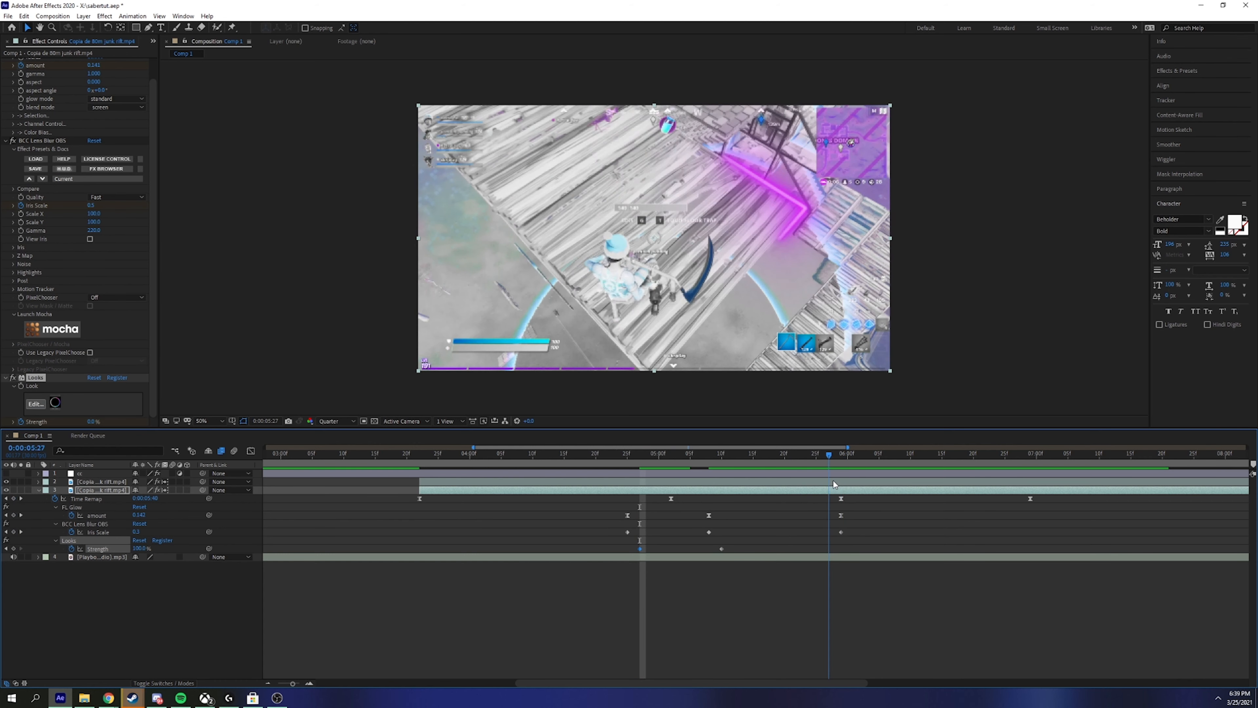
pyautogui.press('space')
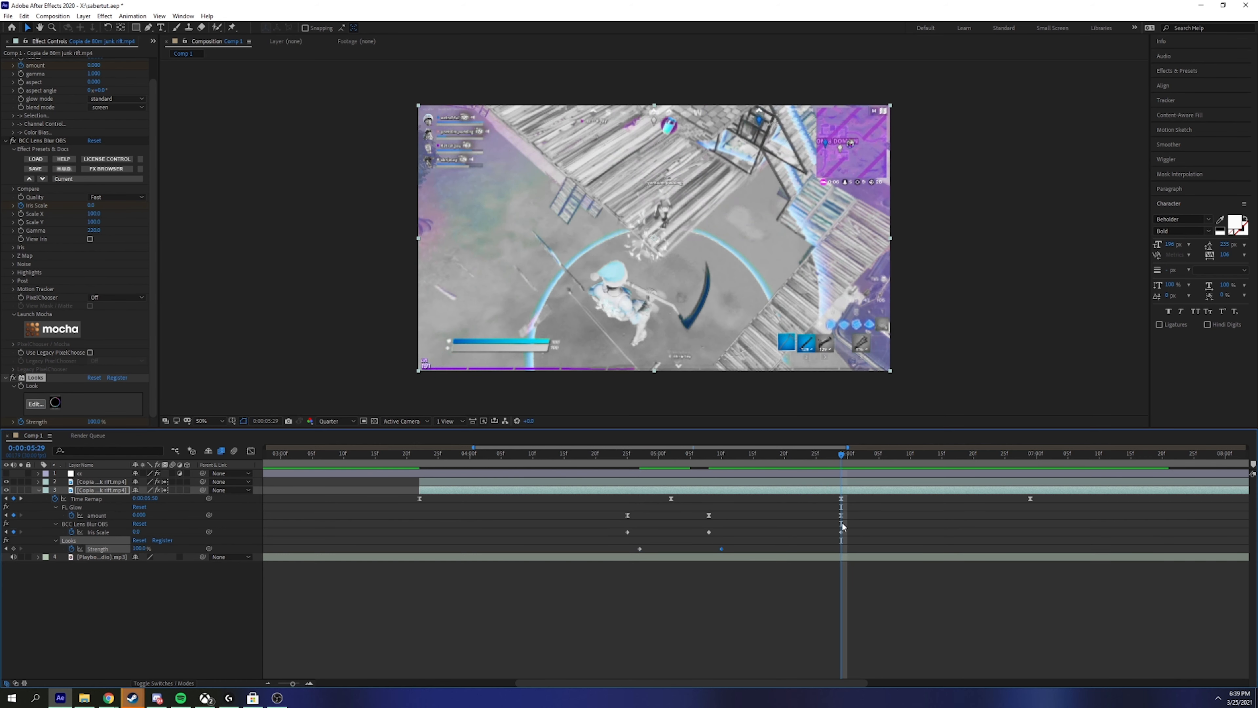
pyautogui.click(844, 458)
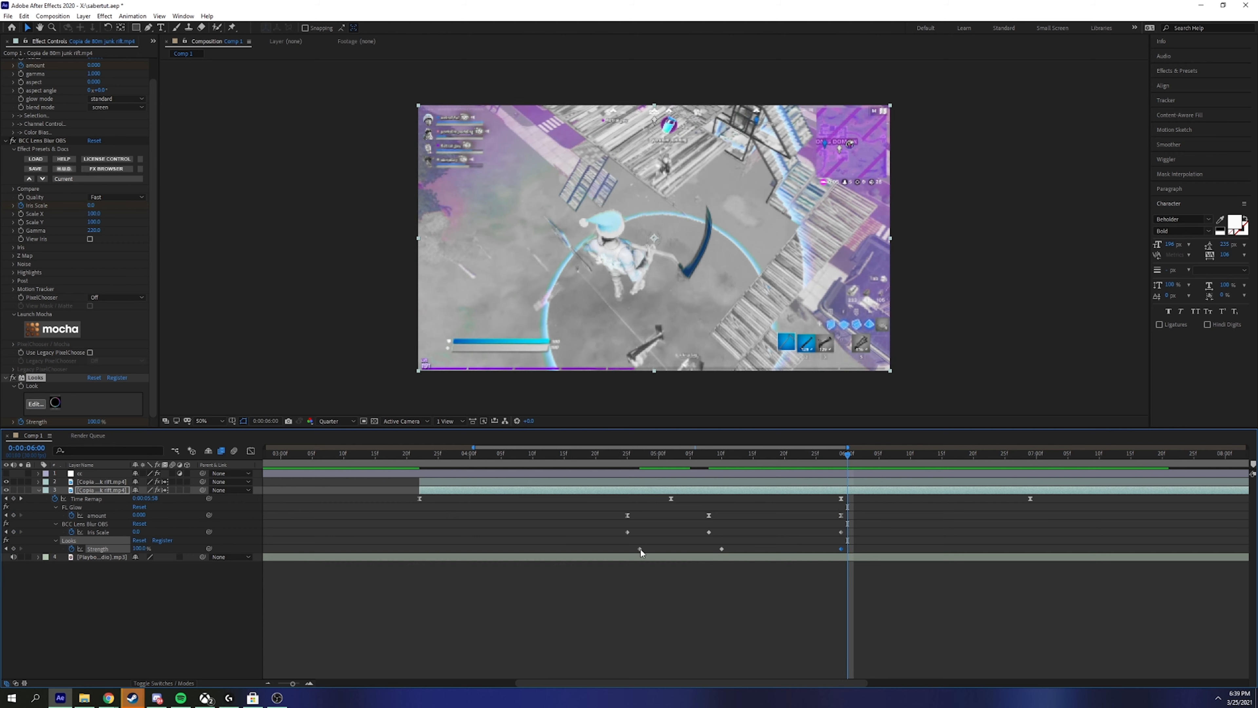
pyautogui.moveTo(847, 453); pyautogui.dragTo(627, 556)
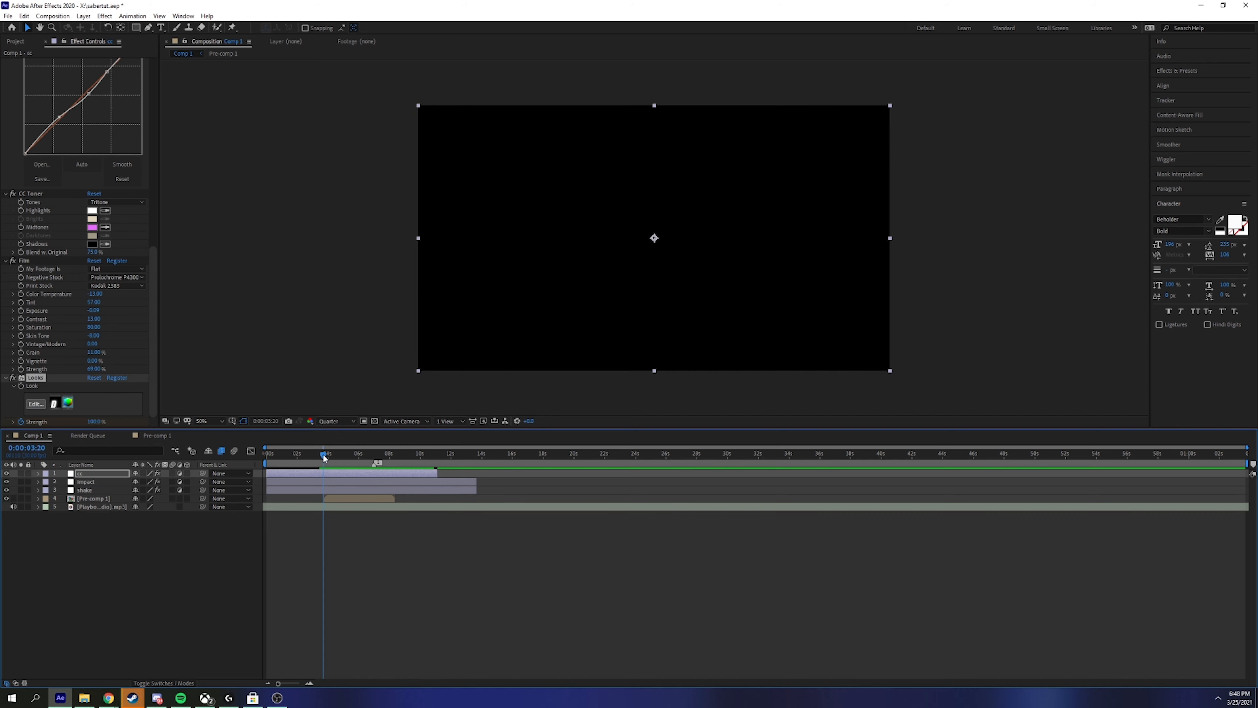
pyautogui.press('space')
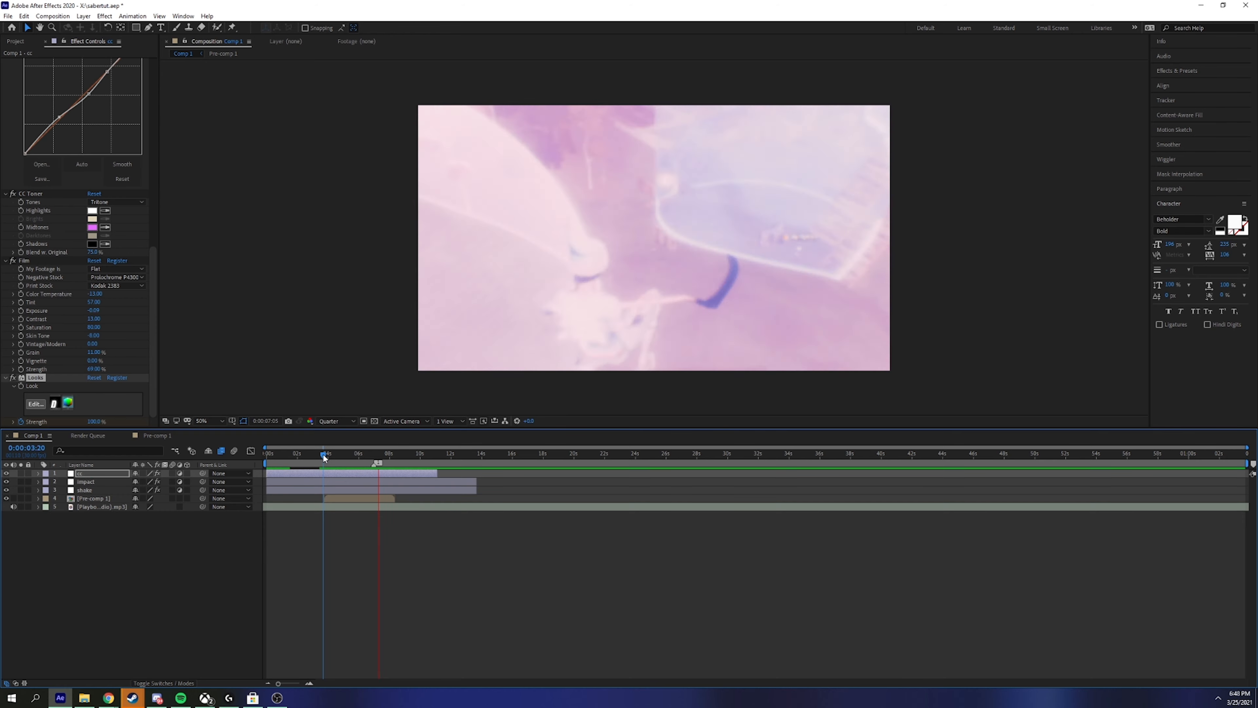
pyautogui.moveTo(324, 457)
pyautogui.mouseDown()
pyautogui.moveTo(461, 456)
pyautogui.moveTo(324, 460)
pyautogui.mouseUp()
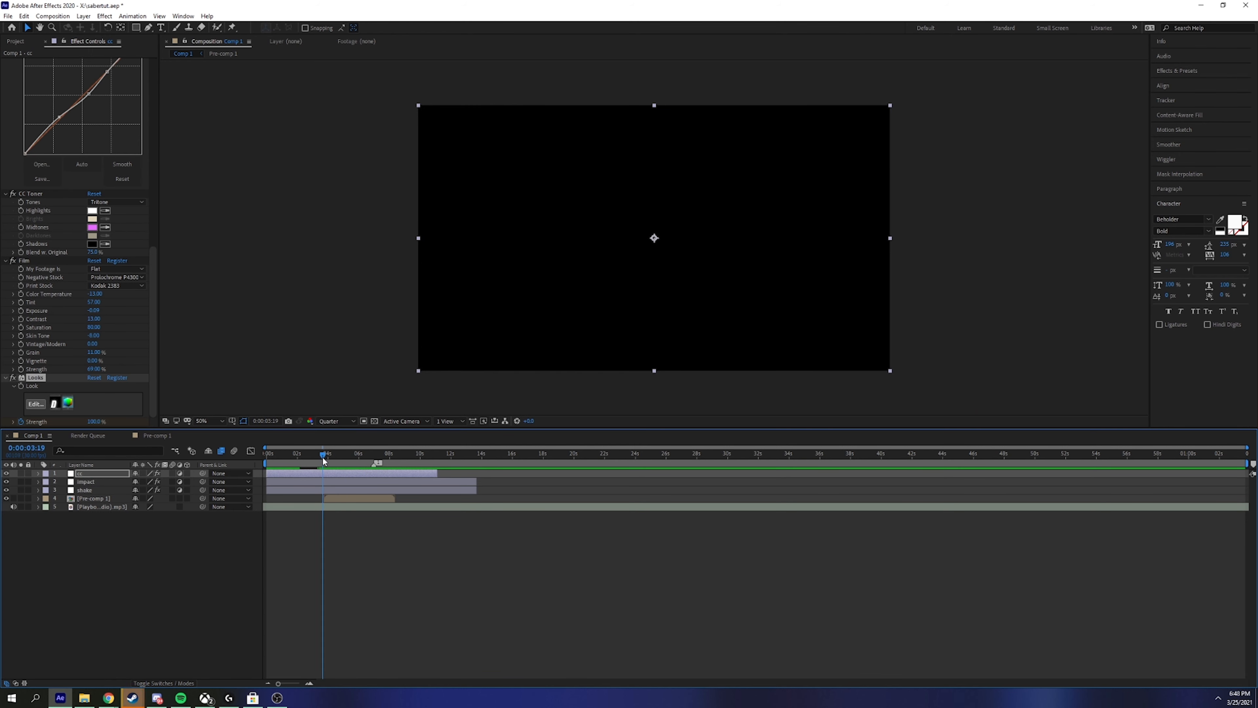
pyautogui.moveTo(323, 460); pyautogui.dragTo(386, 462)
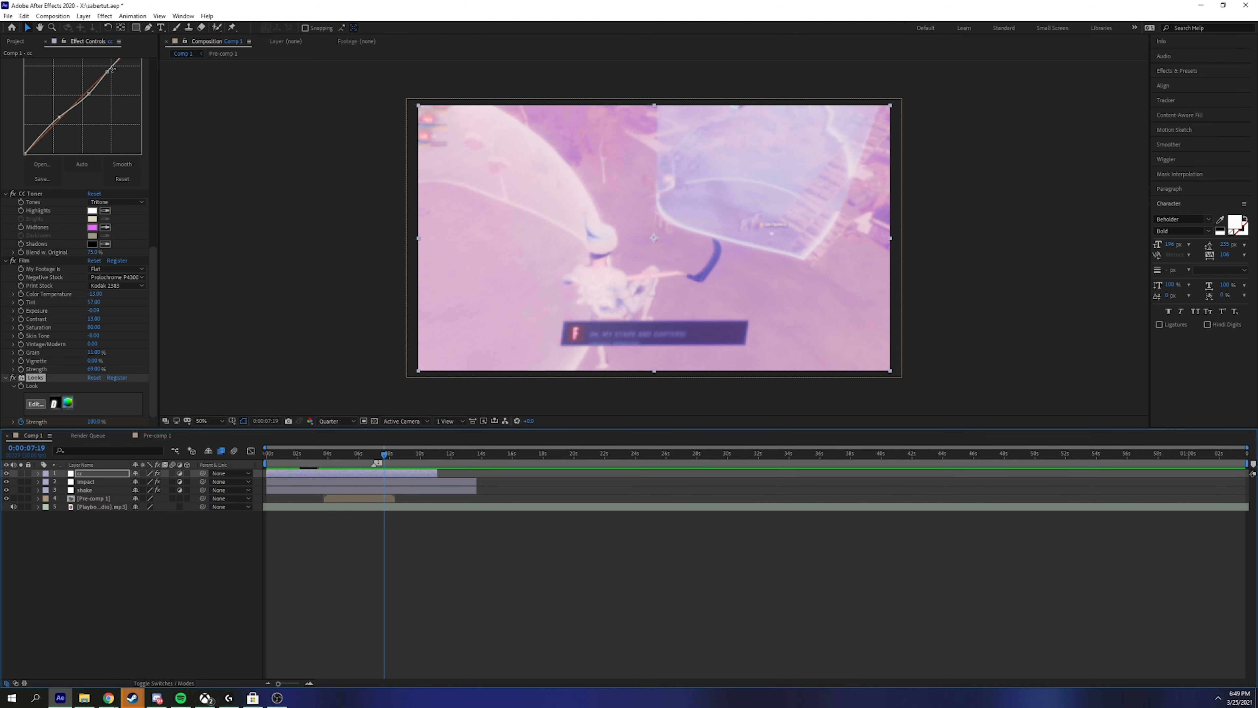